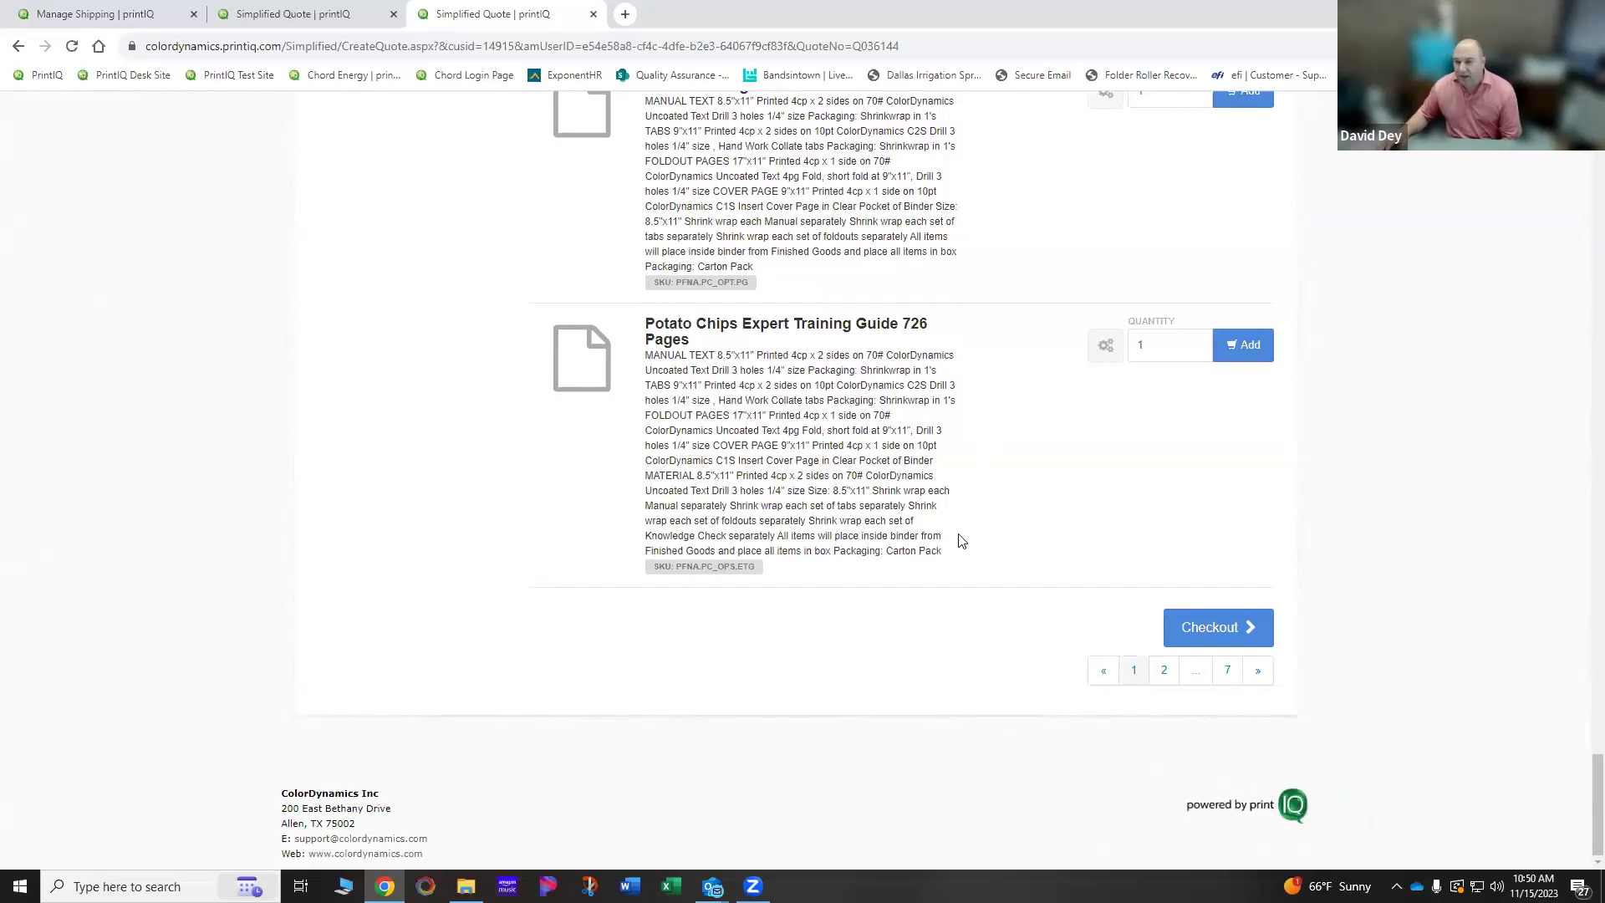
Step: Look over the PepsiCo product list and proceed to checkout for the Frito-Lay quote
{"action": "scroll", "coordinate": [961, 541], "scroll_direction": "up", "scroll_amount": 15}
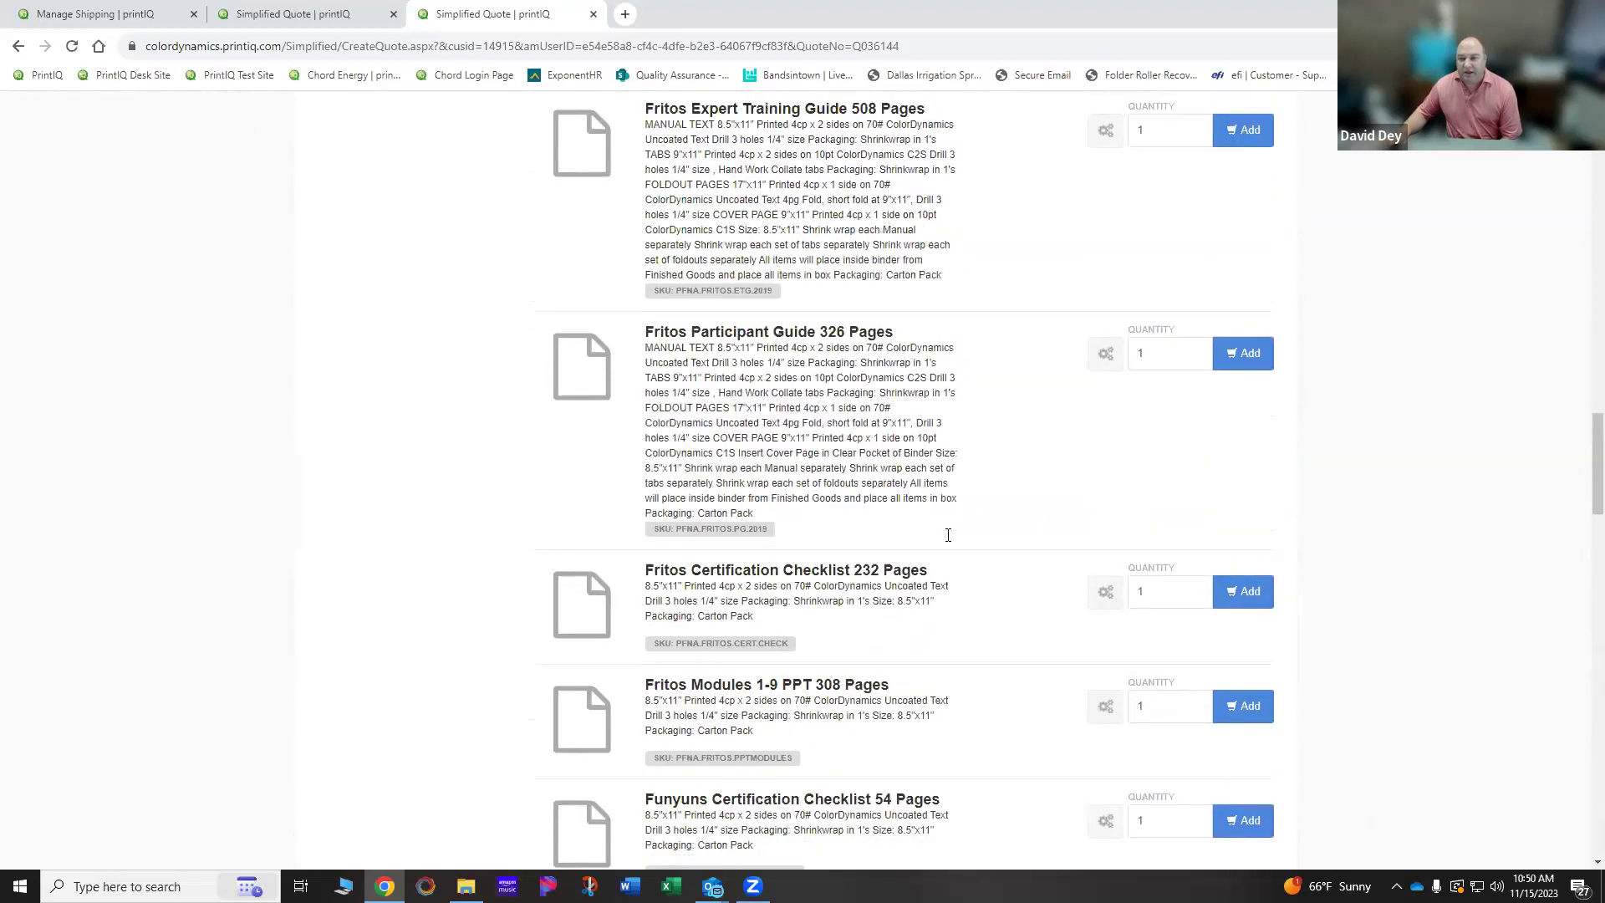
{"action": "scroll", "coordinate": [947, 535], "scroll_direction": "up", "scroll_amount": 20}
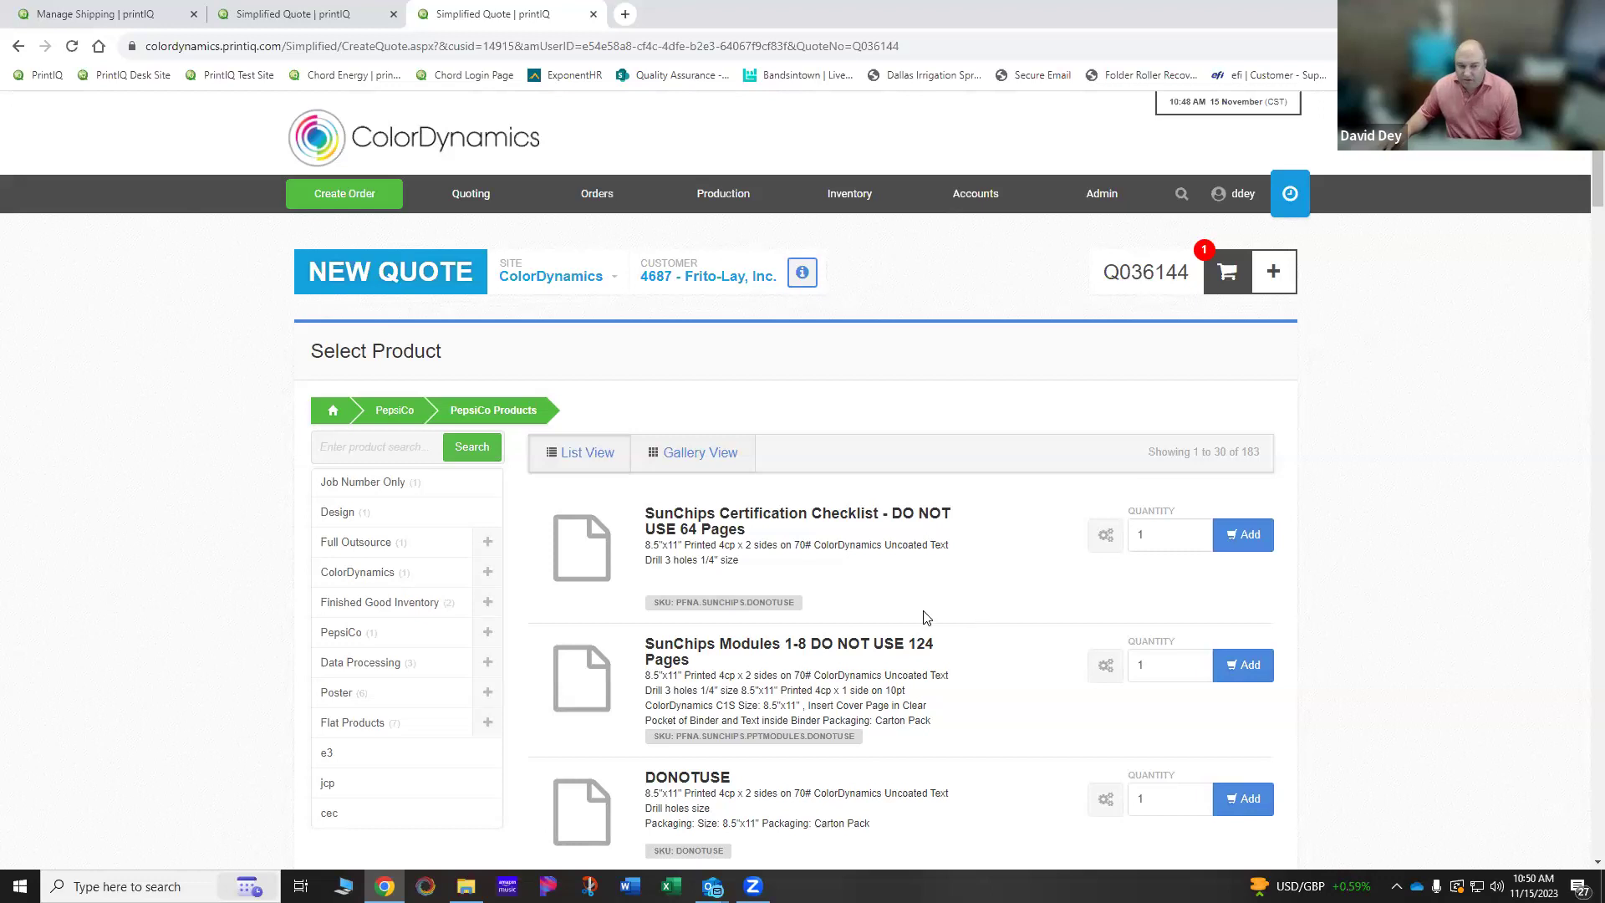
{"action": "scroll", "coordinate": [928, 616], "scroll_direction": "down", "scroll_amount": 5}
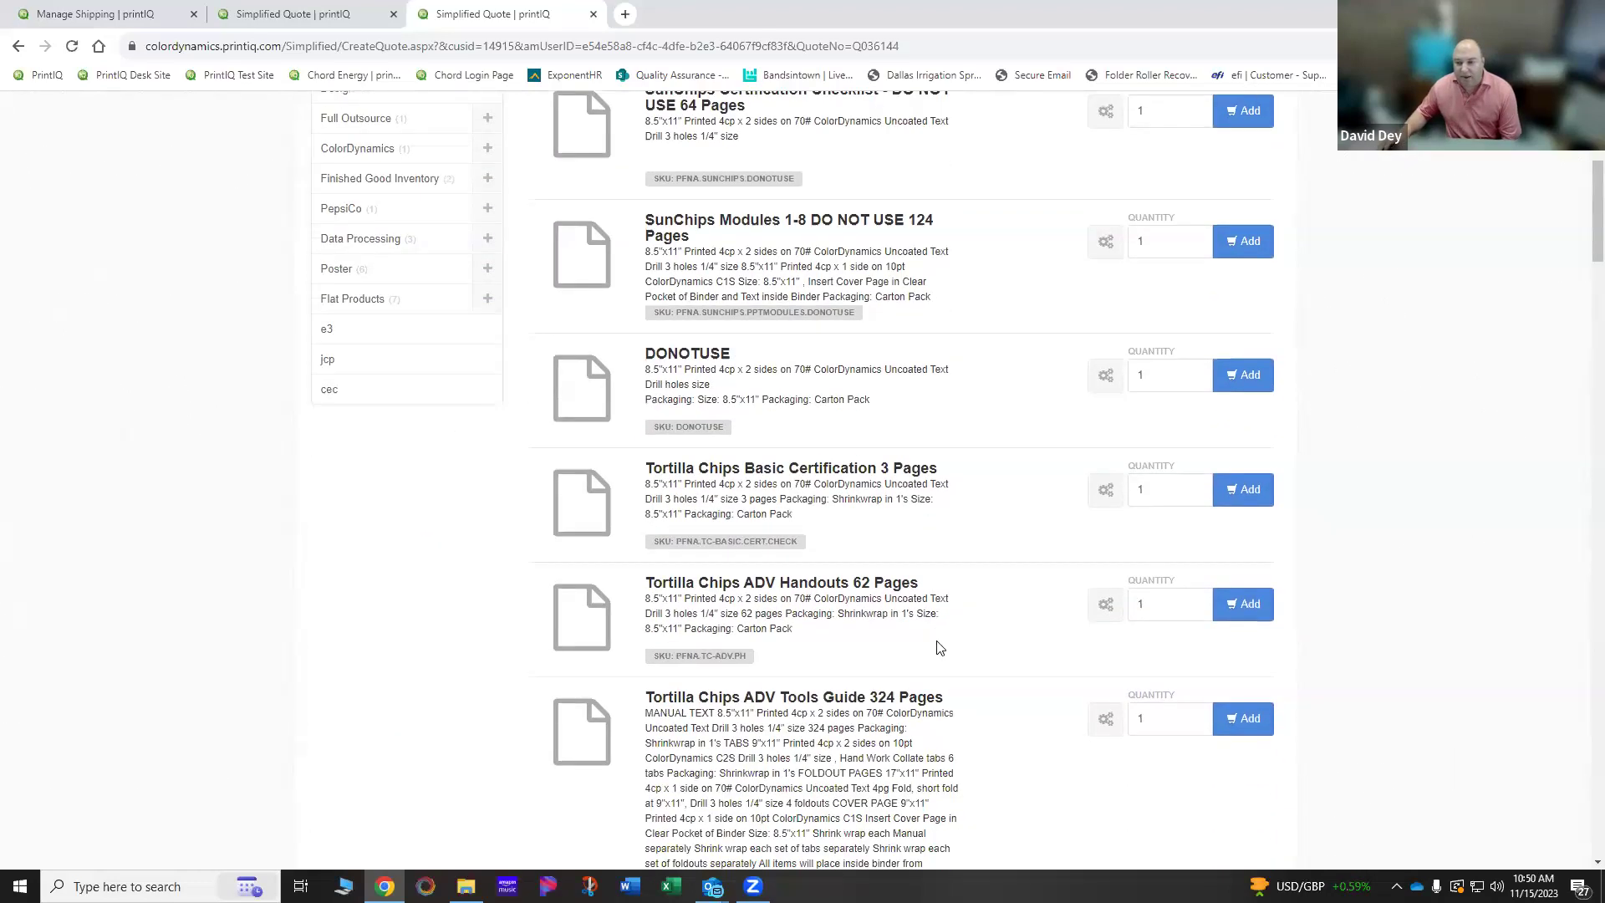
{"action": "scroll", "coordinate": [932, 627], "scroll_direction": "down", "scroll_amount": 20}
{"action": "scroll", "coordinate": [939, 648], "scroll_direction": "down", "scroll_amount": 18}
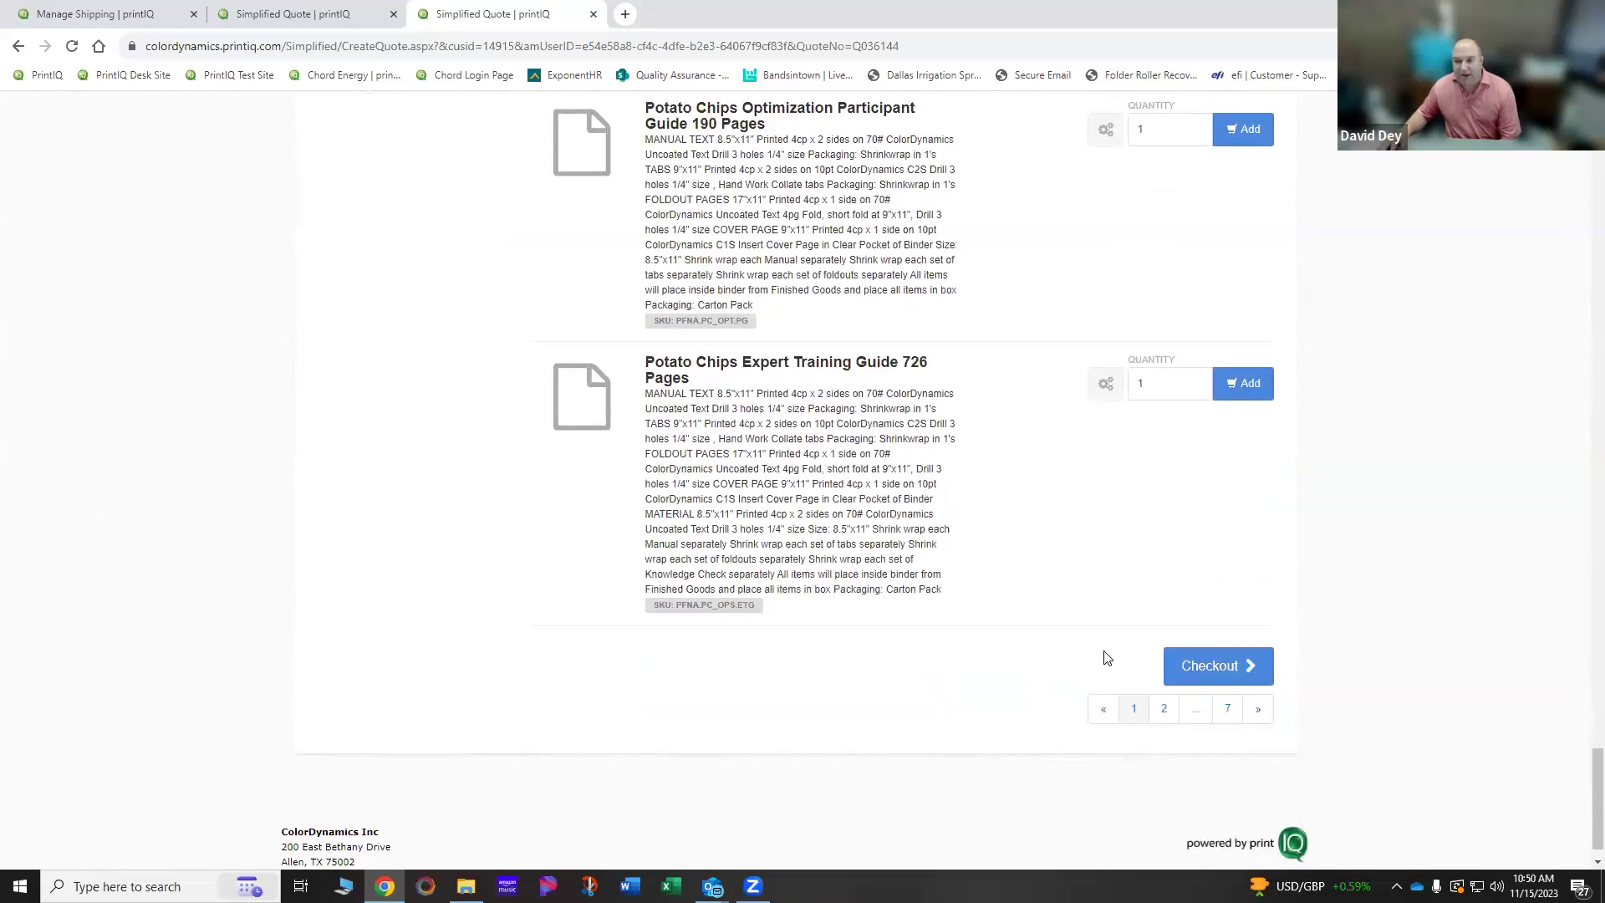
{"action": "left_click", "coordinate": [1220, 668]}
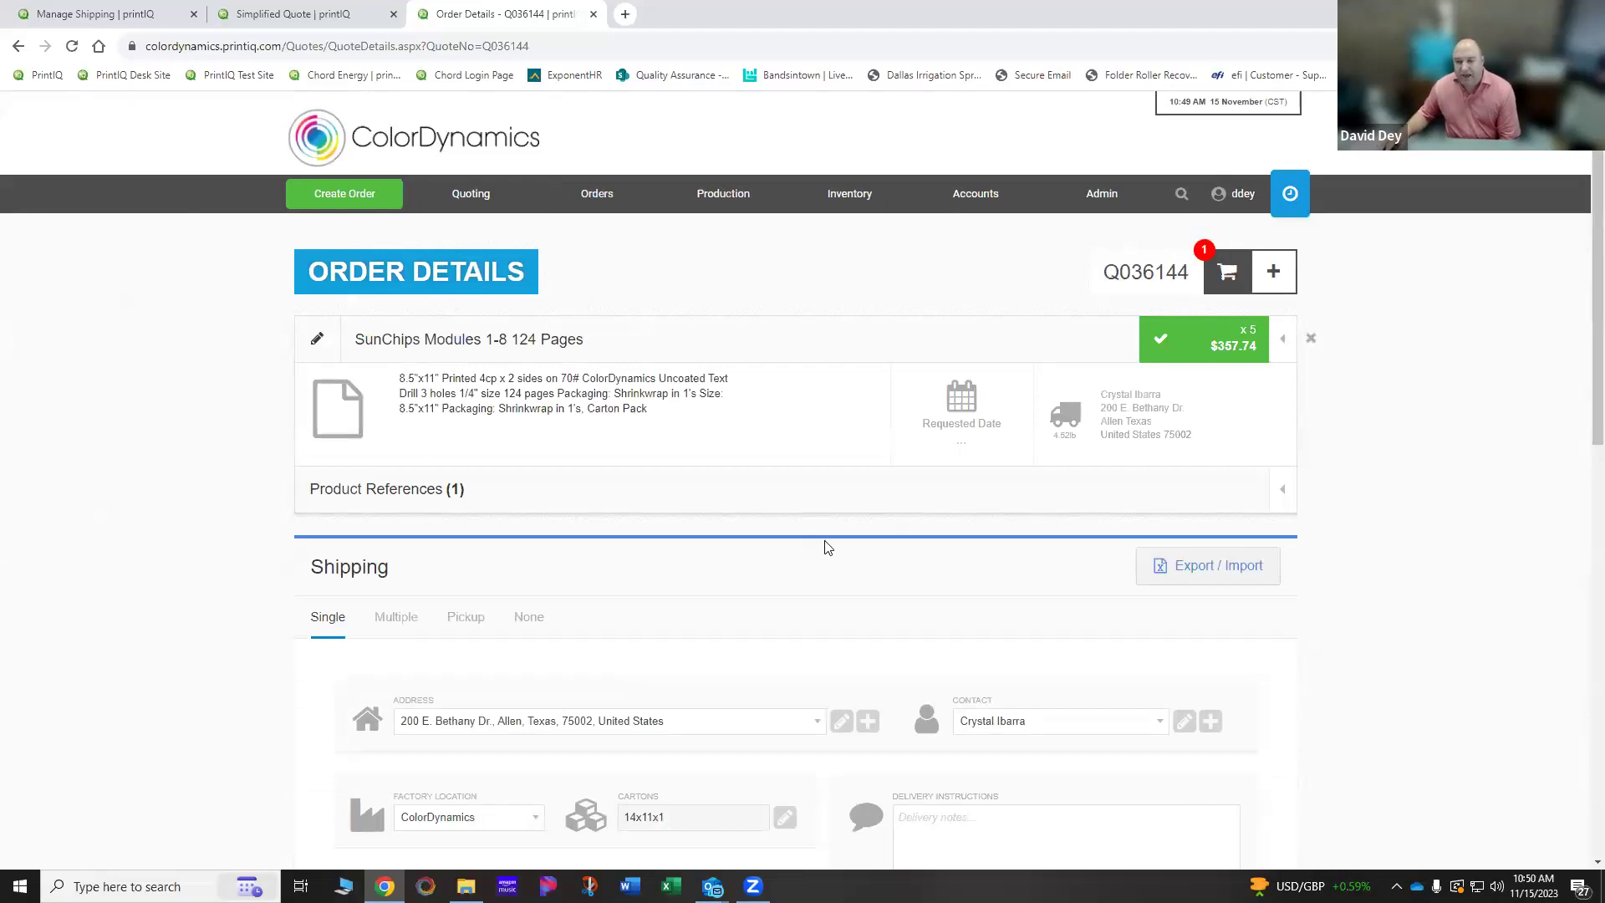
Step: Open the SunChips Modules 1-8 124 Pages item from the order and review its pricing details
{"action": "left_click", "coordinate": [506, 347]}
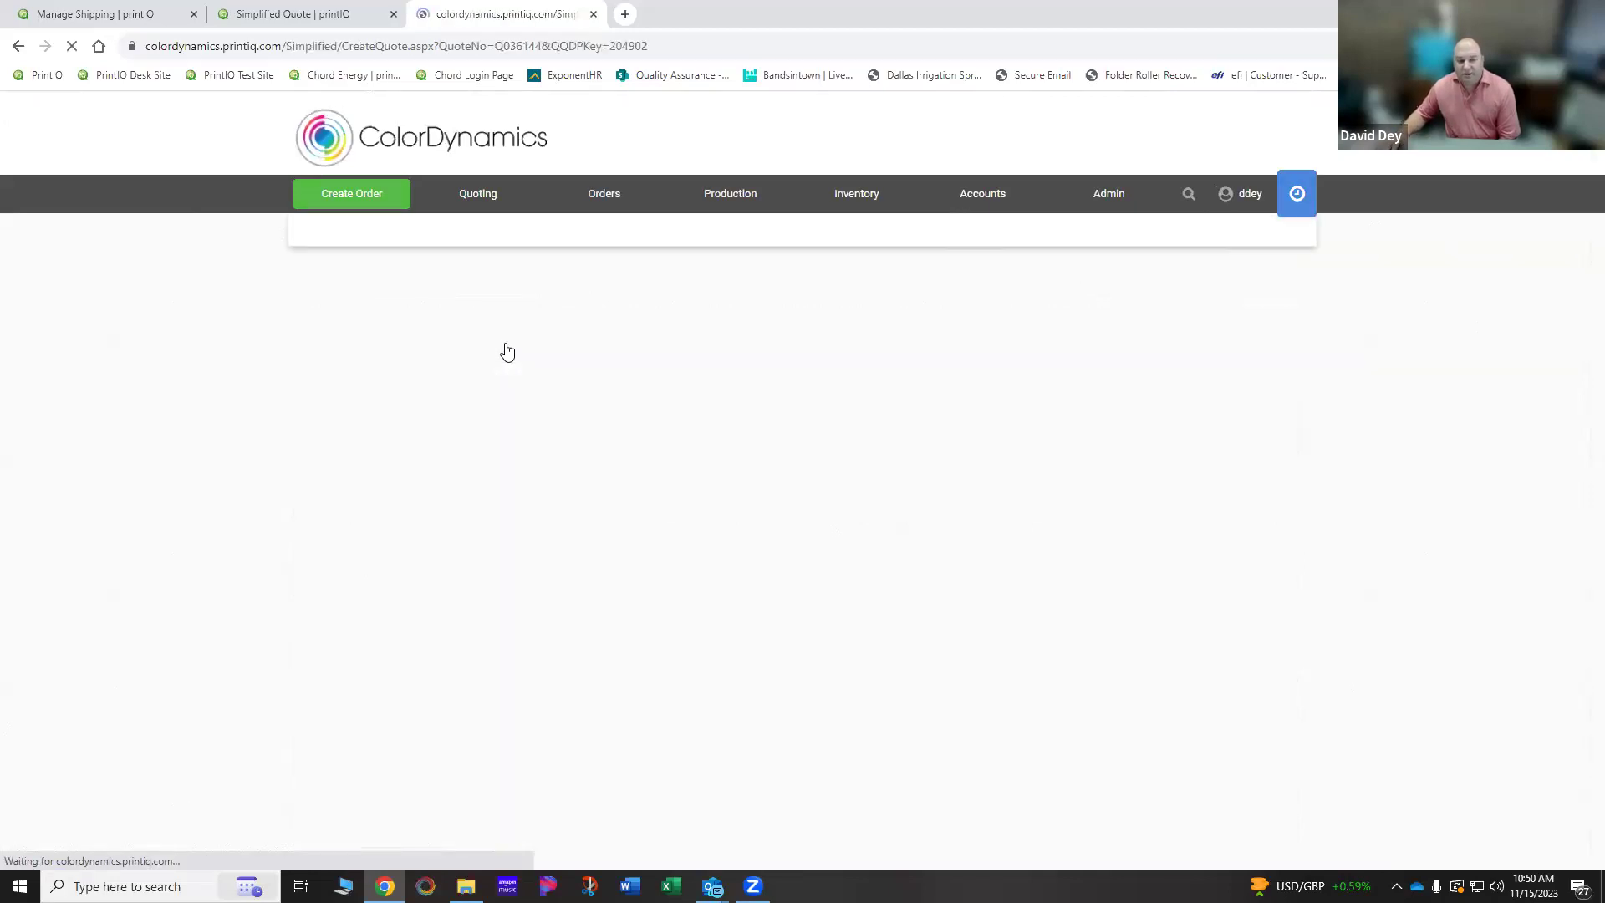
{"action": "scroll", "coordinate": [827, 502], "scroll_direction": "down", "scroll_amount": 10}
{"action": "scroll", "coordinate": [636, 635], "scroll_direction": "down", "scroll_amount": 1}
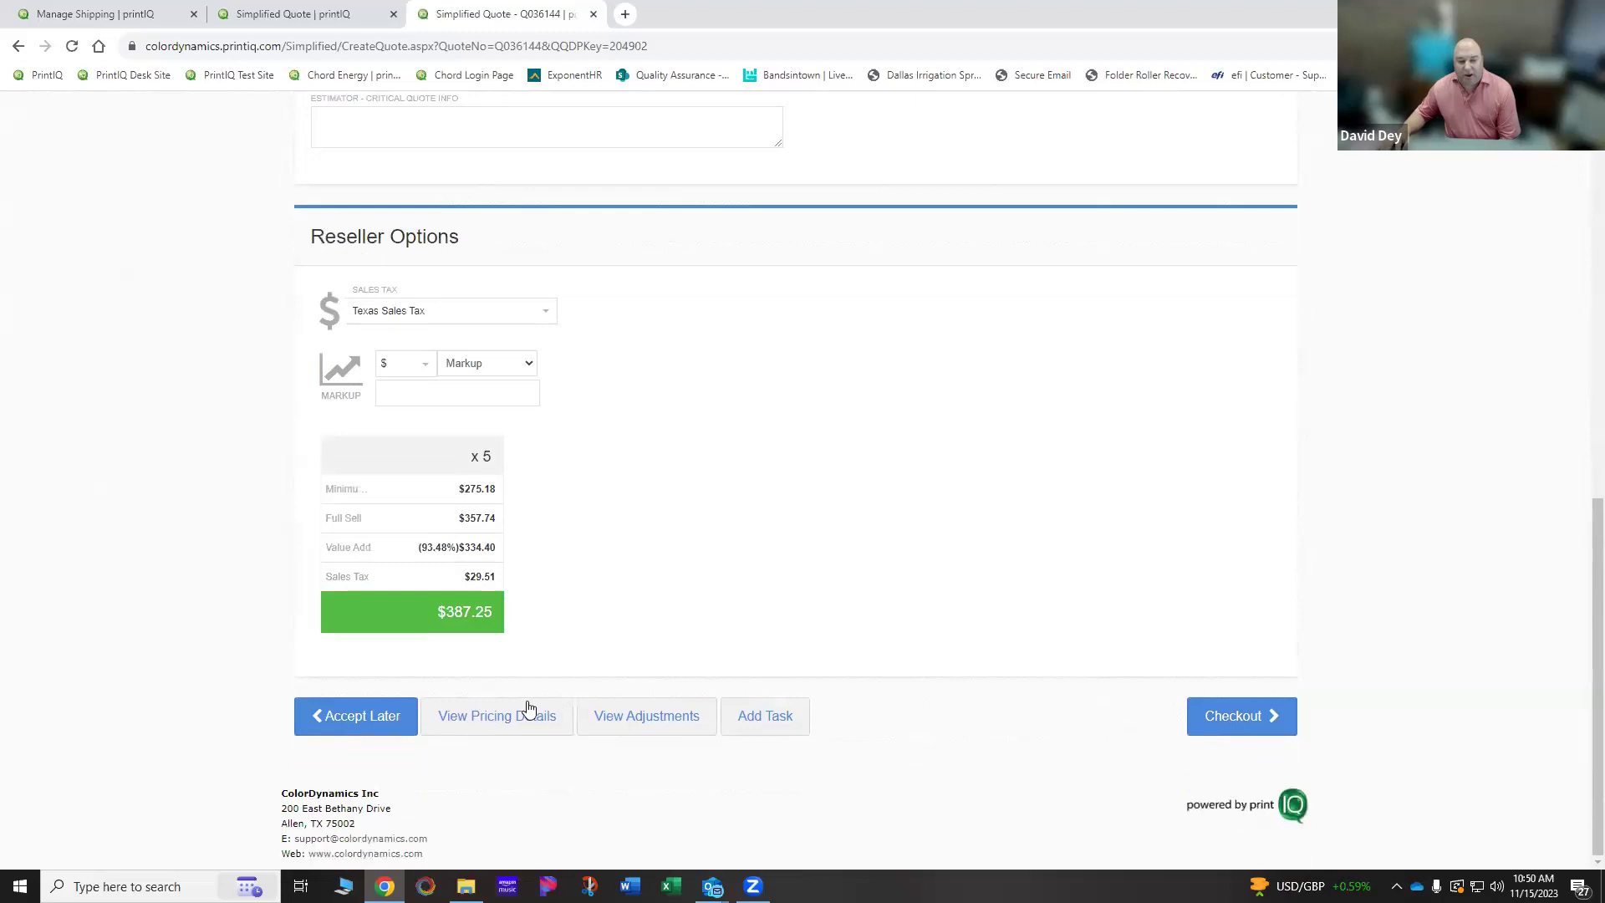
{"action": "left_click", "coordinate": [527, 711]}
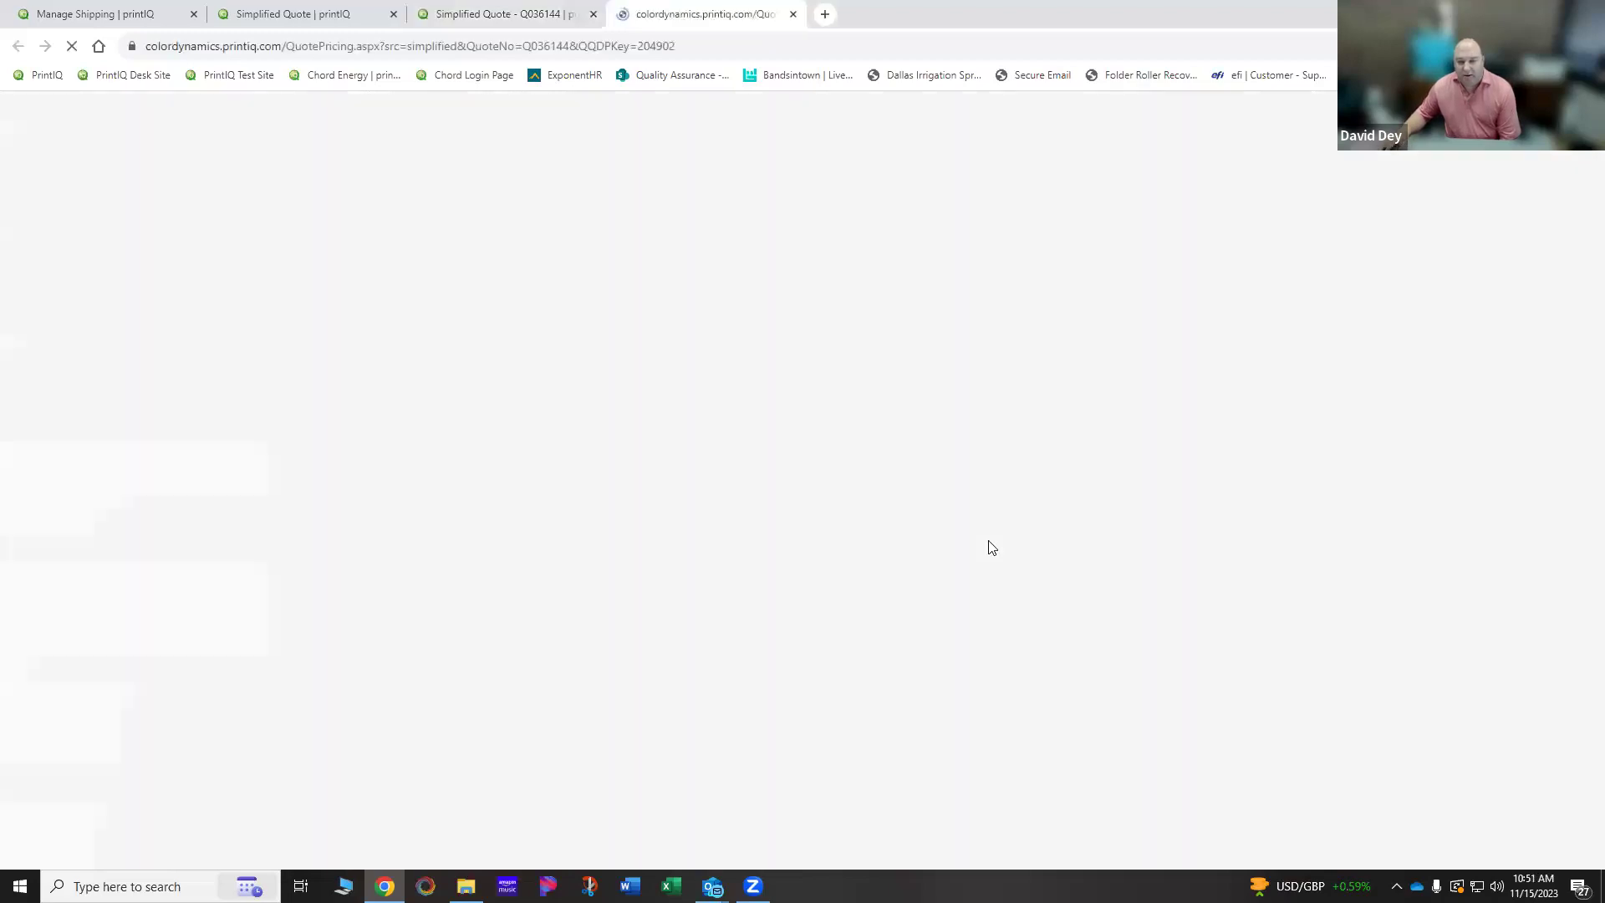
{"action": "scroll", "coordinate": [990, 548], "scroll_direction": "down", "scroll_amount": 5}
{"action": "scroll", "coordinate": [989, 548], "scroll_direction": "down", "scroll_amount": 1}
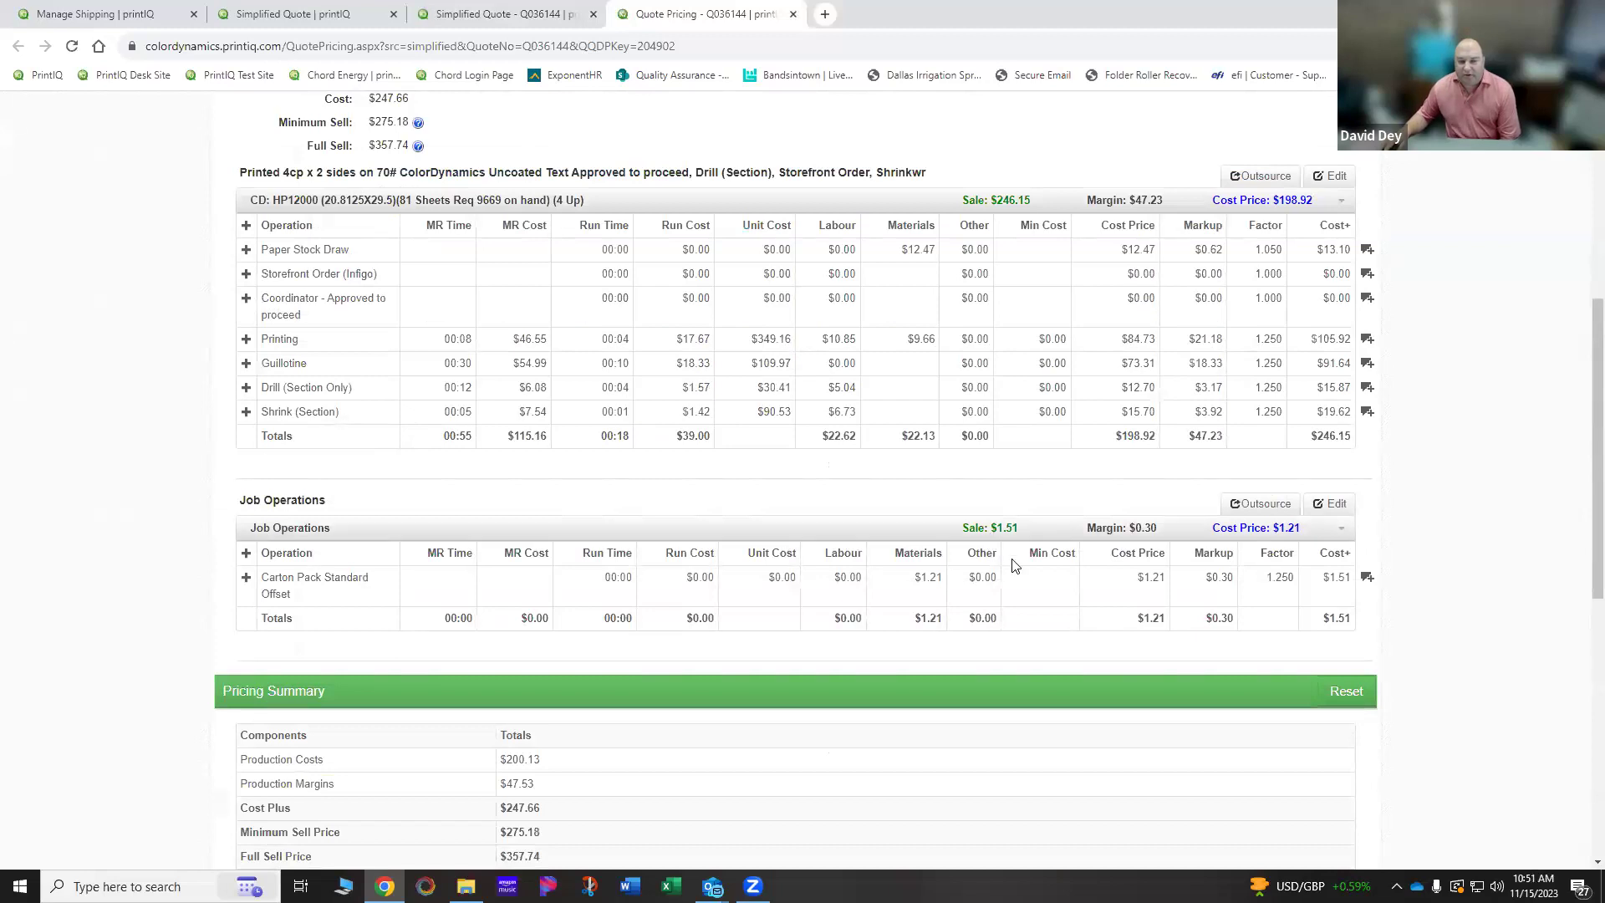
{"action": "scroll", "coordinate": [1011, 571], "scroll_direction": "up", "scroll_amount": 5}
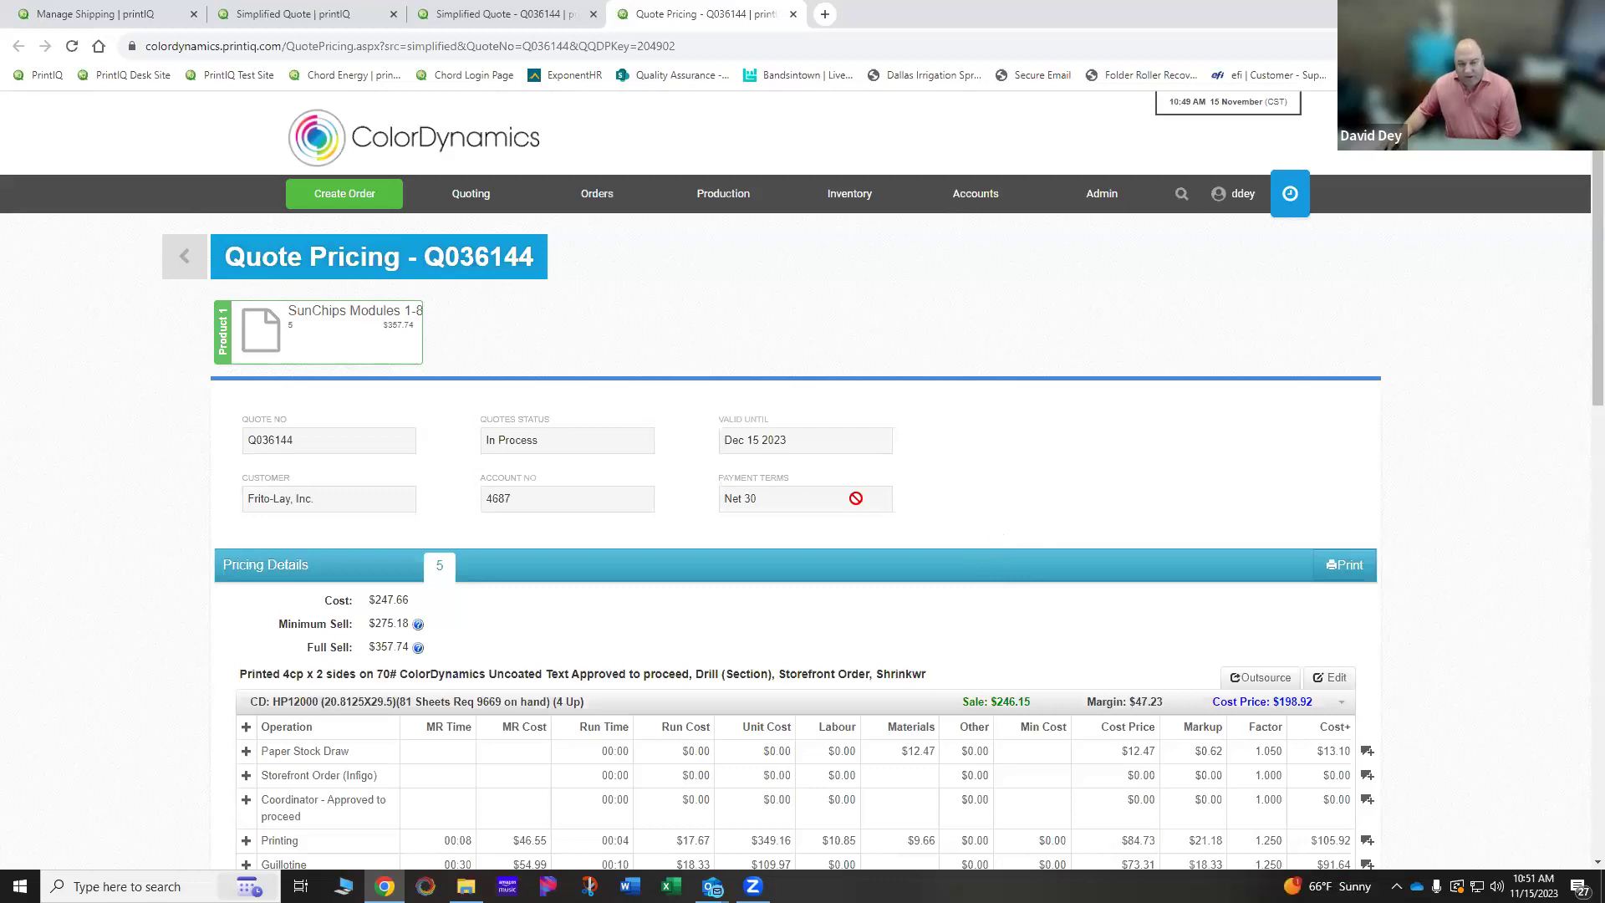
Step: Open the quotes list and filter it to the customer Source One Graphics, Inc
{"action": "left_click", "coordinate": [473, 205]}
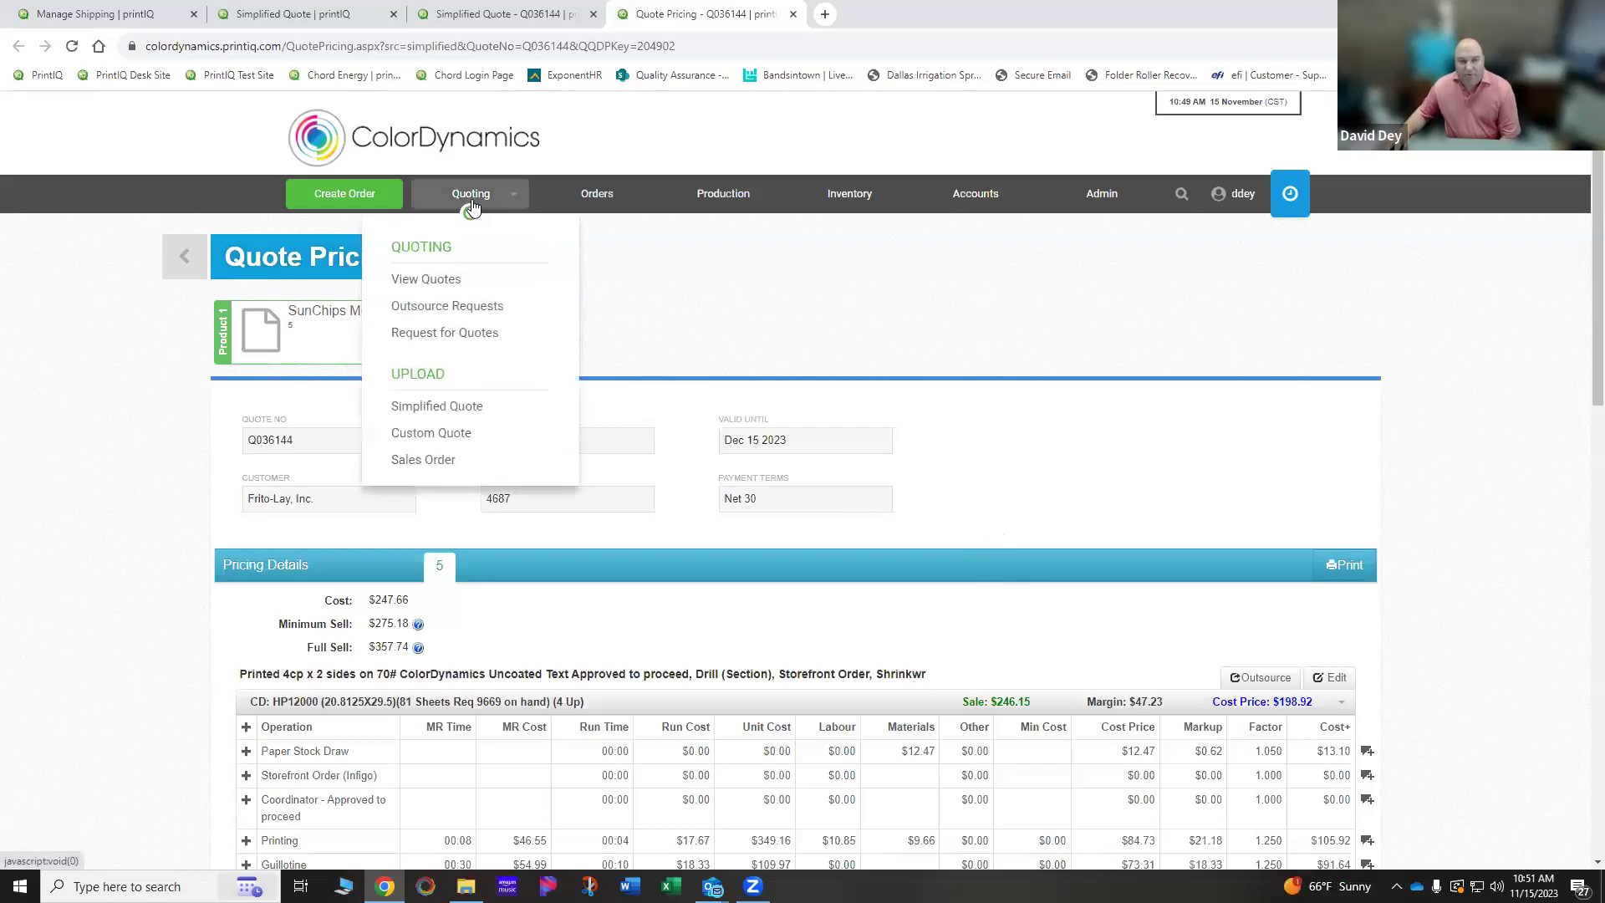
{"action": "left_click", "coordinate": [441, 284]}
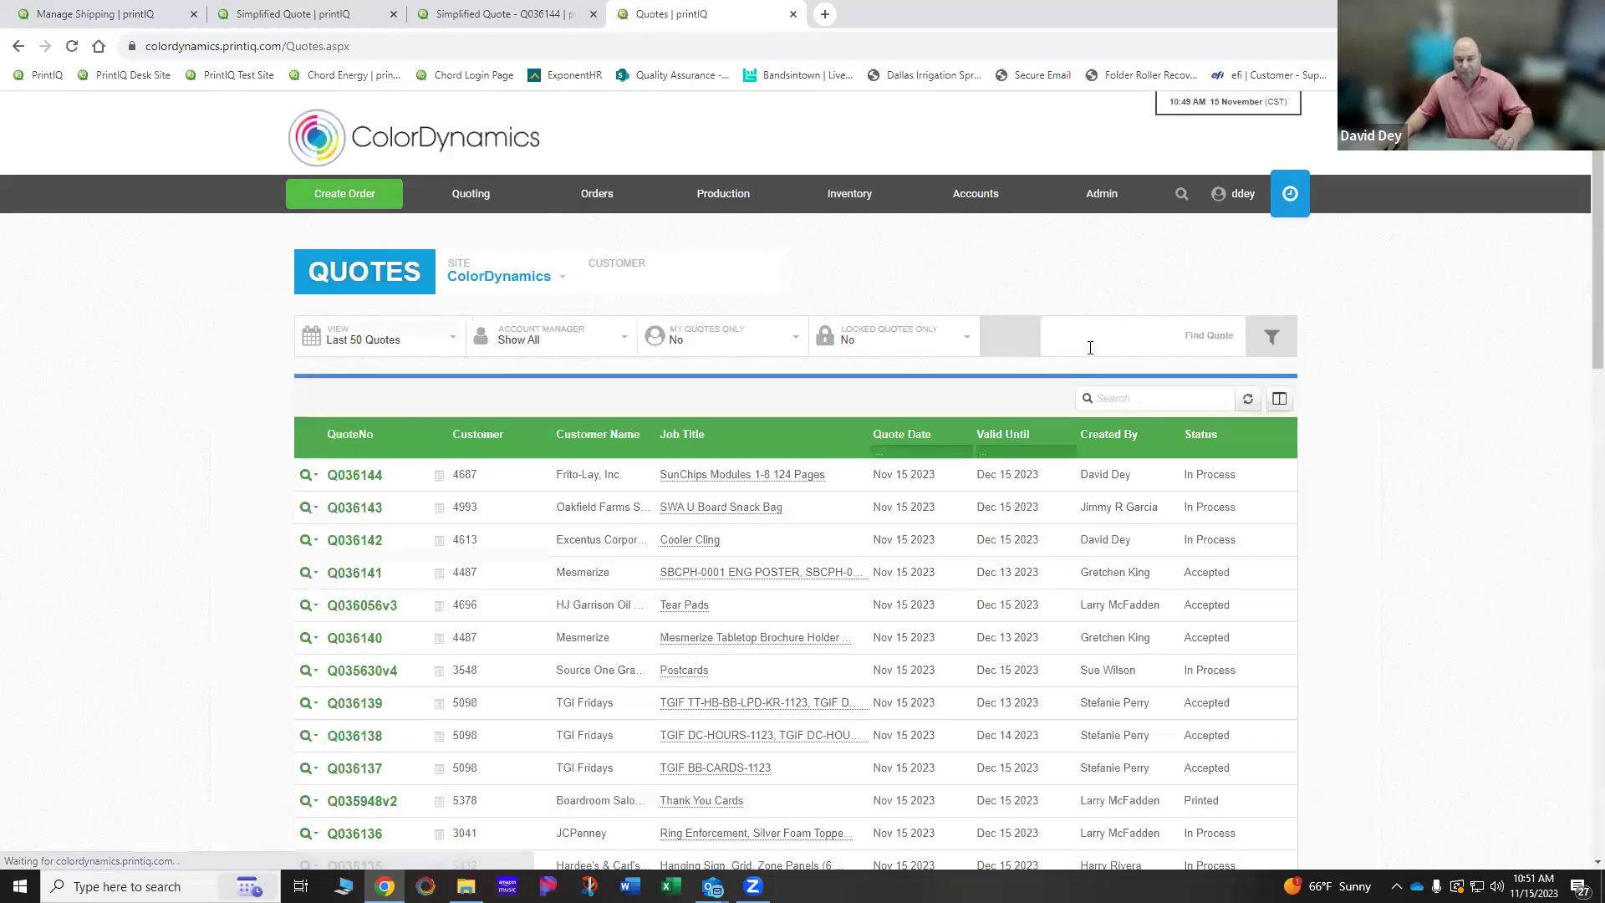
{"action": "left_click", "coordinate": [687, 293]}
{"action": "type", "text": "Source"}
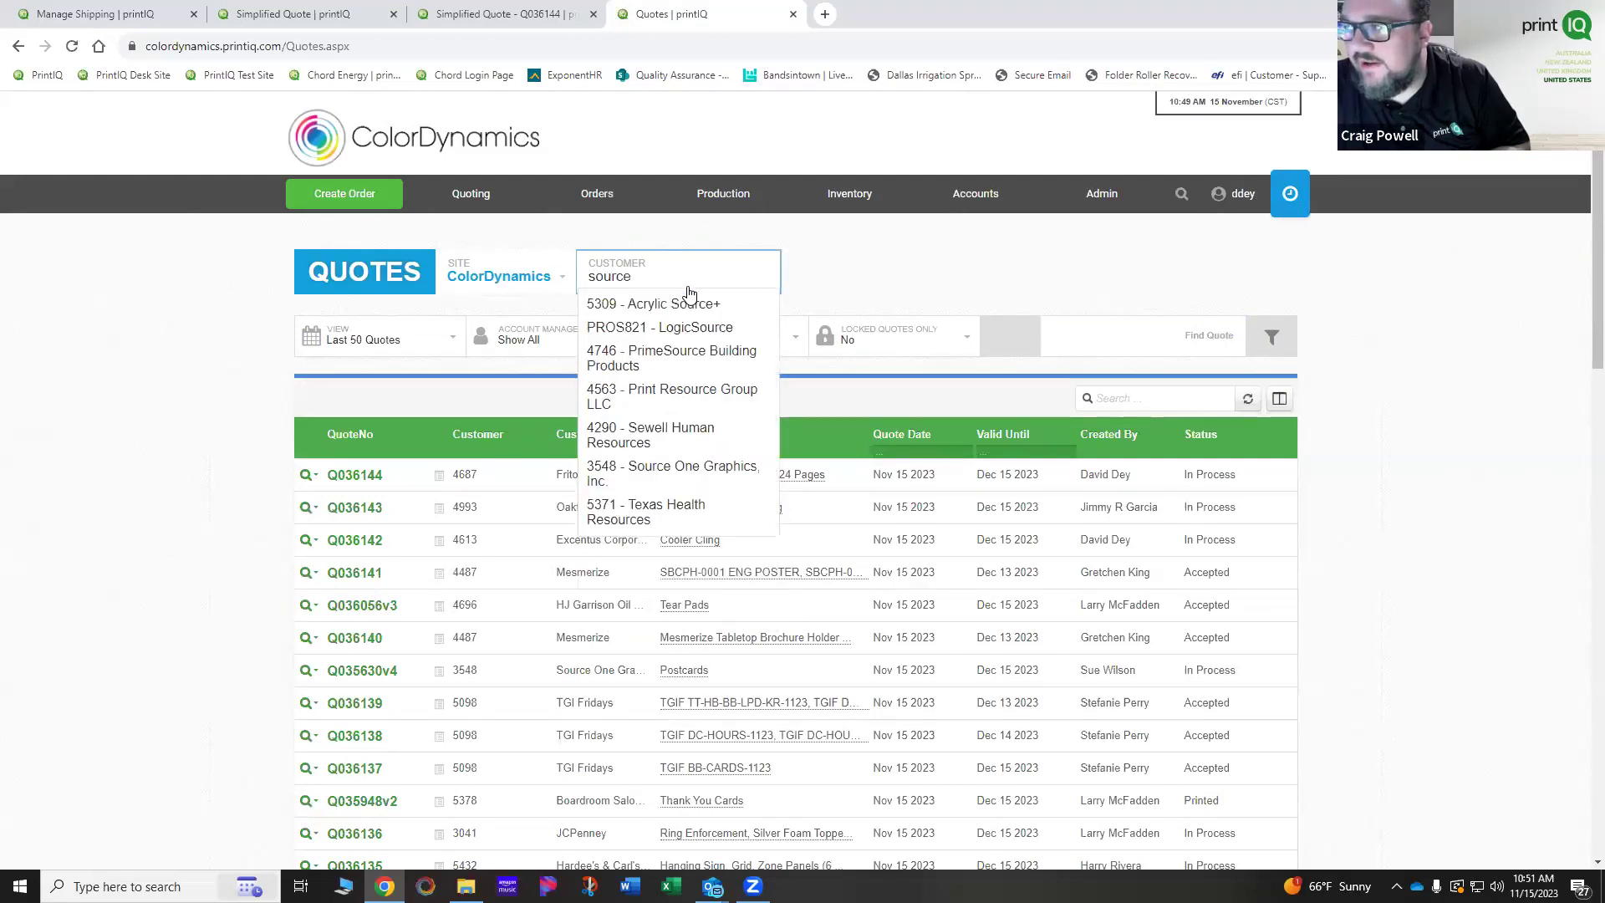
{"action": "left_click", "coordinate": [690, 471]}
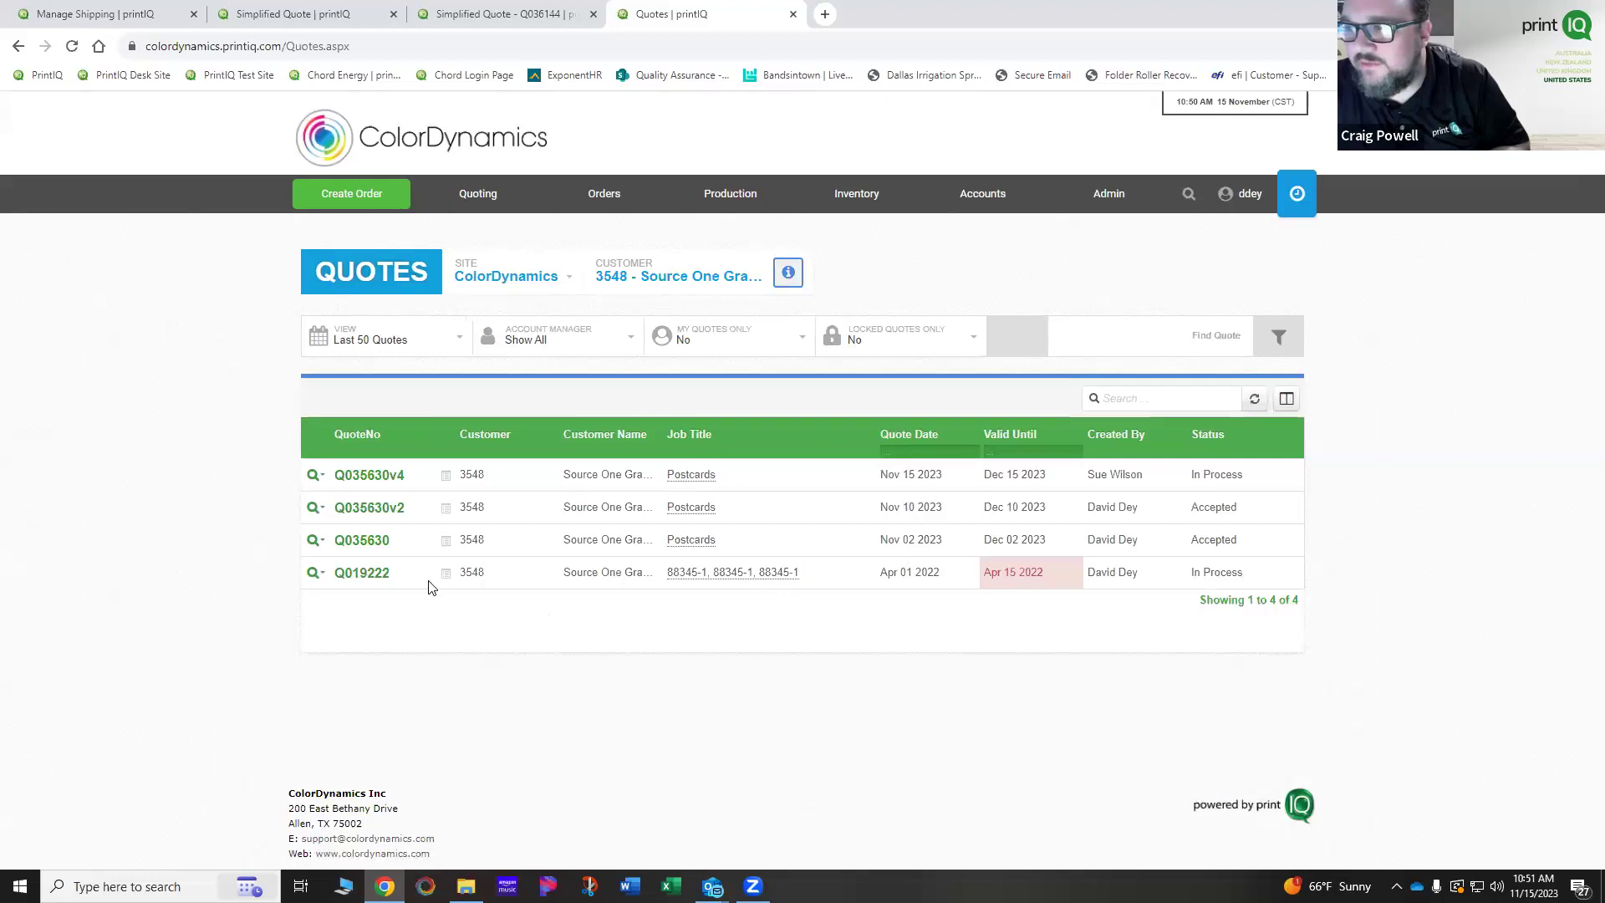
Step: Open the Postcards product of the accepted quote dated Nov 10 2023 and examine its single-section options and run breakdown
{"action": "left_click", "coordinate": [378, 513]}
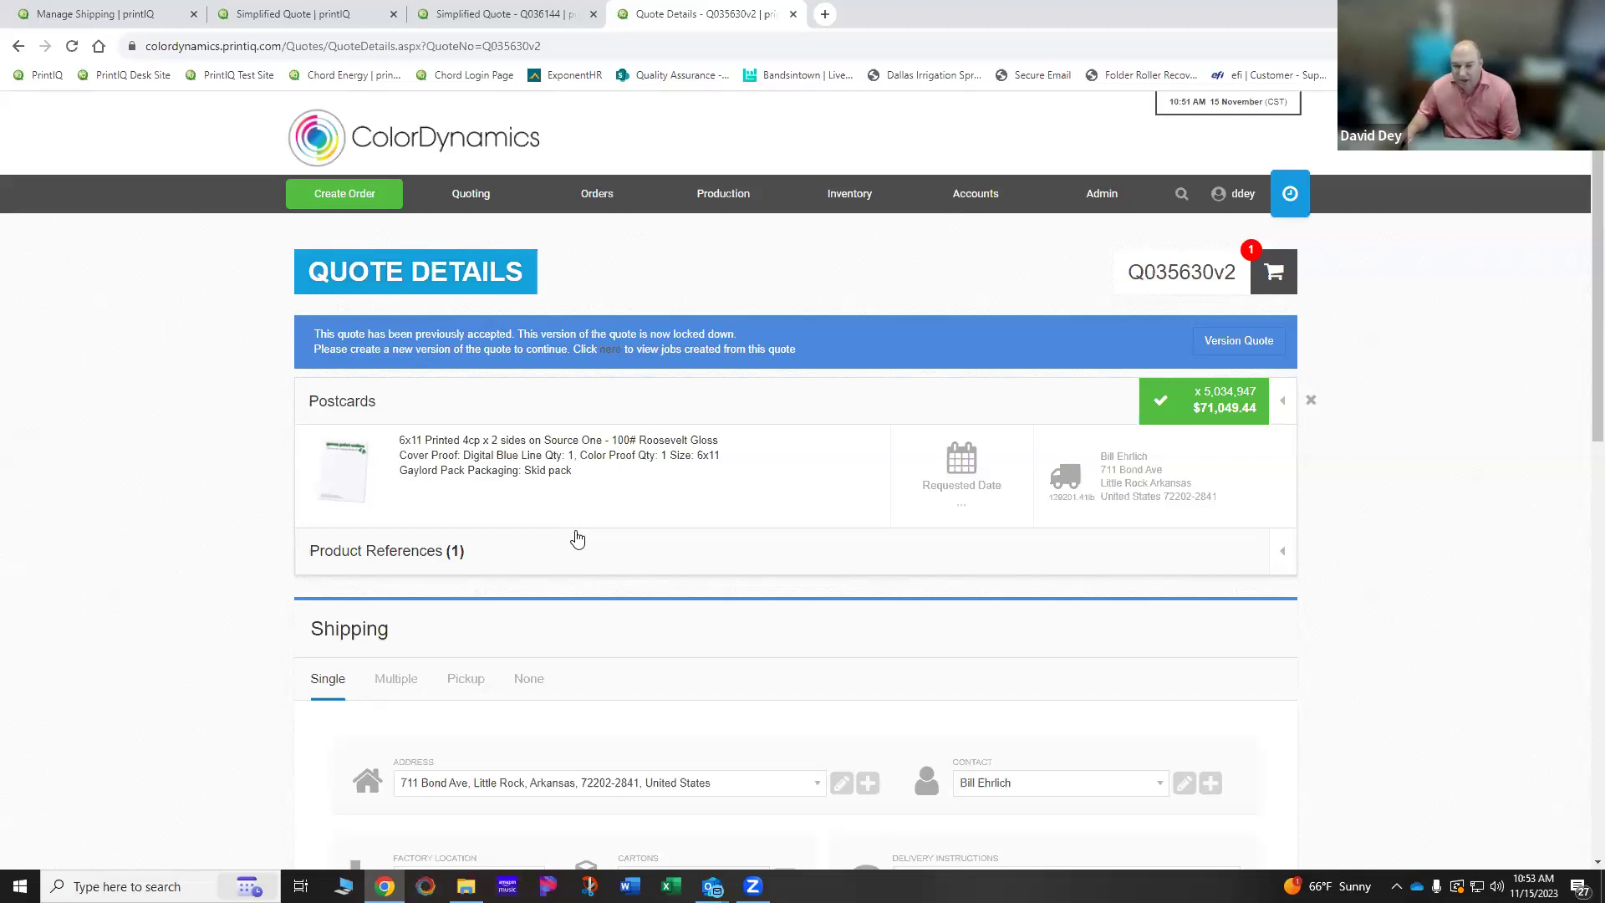
{"action": "left_click", "coordinate": [361, 405]}
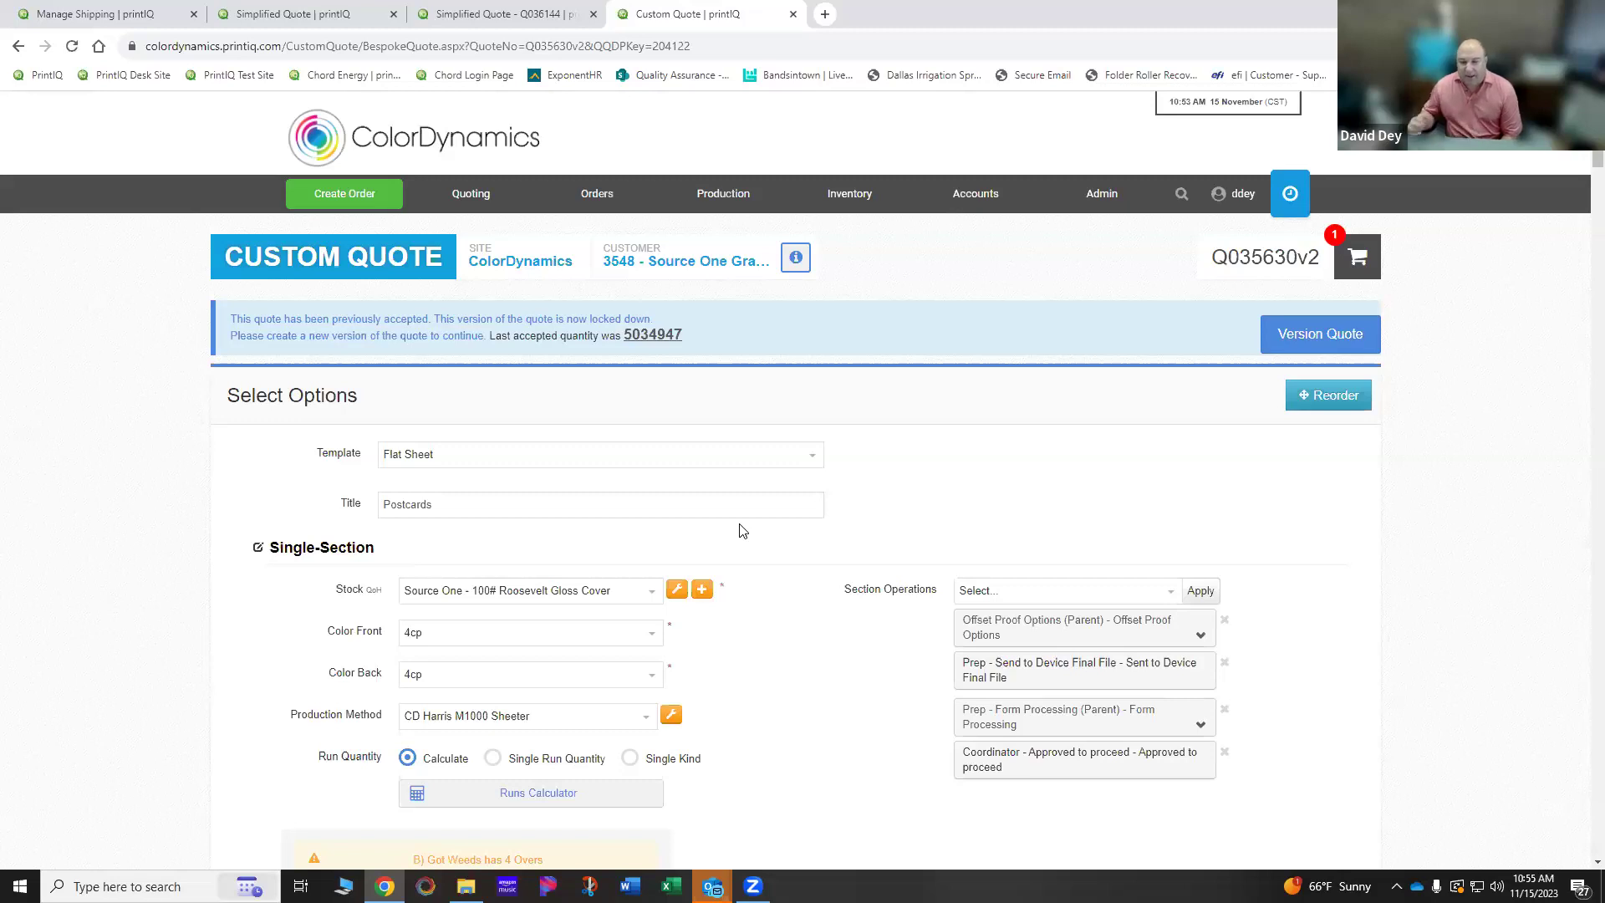
{"action": "scroll", "coordinate": [792, 573], "scroll_direction": "down", "scroll_amount": 9}
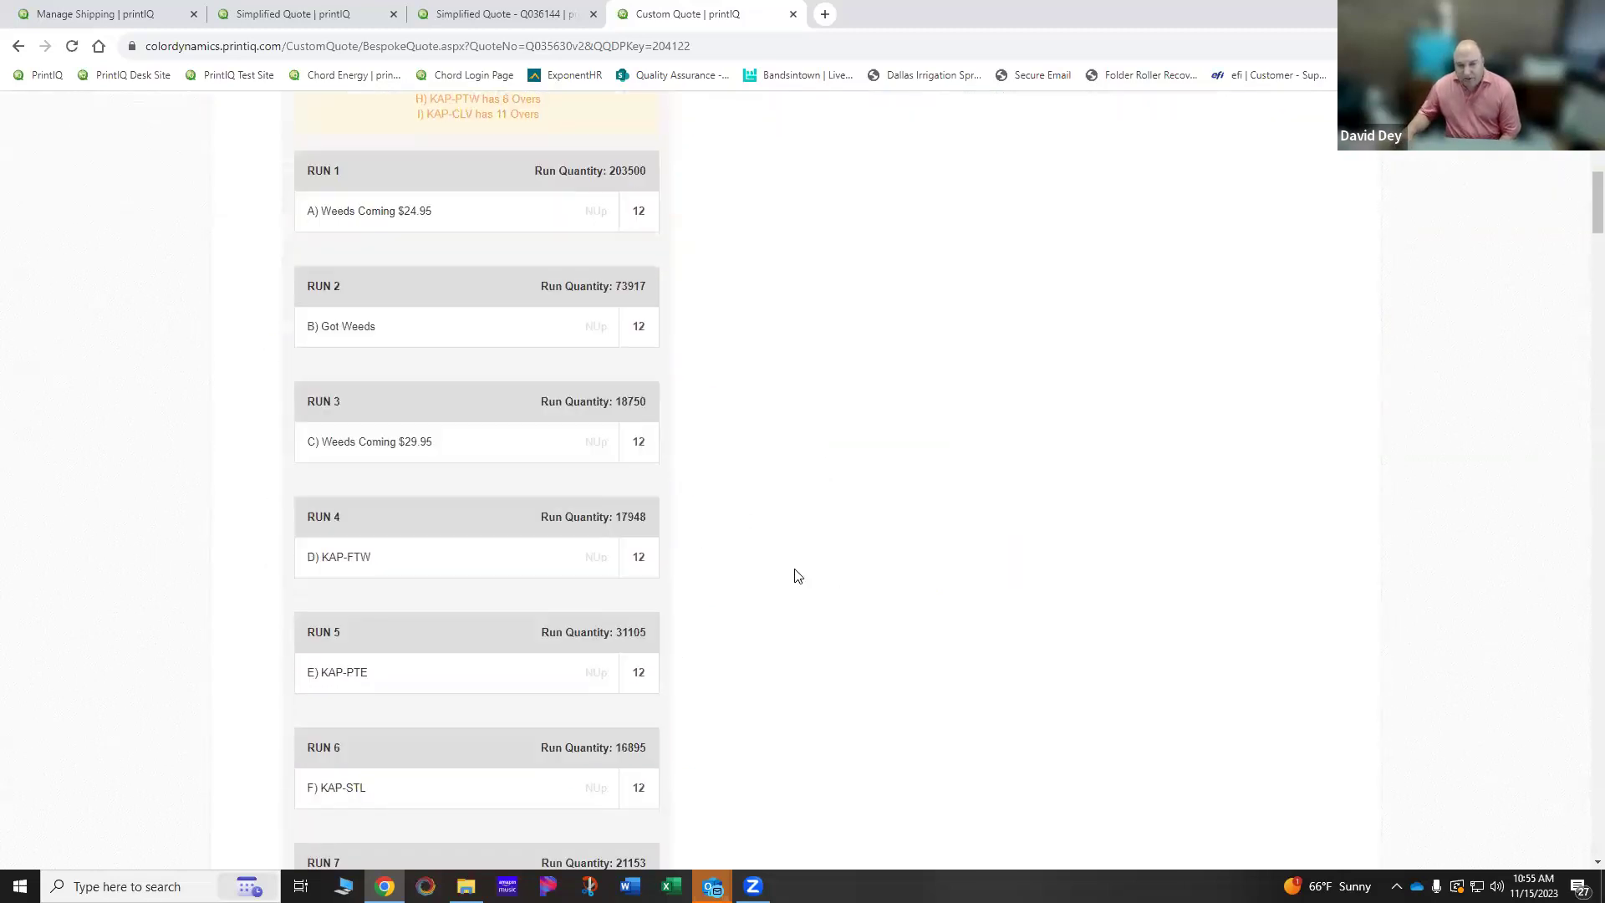
{"action": "scroll", "coordinate": [808, 574], "scroll_direction": "up", "scroll_amount": 7}
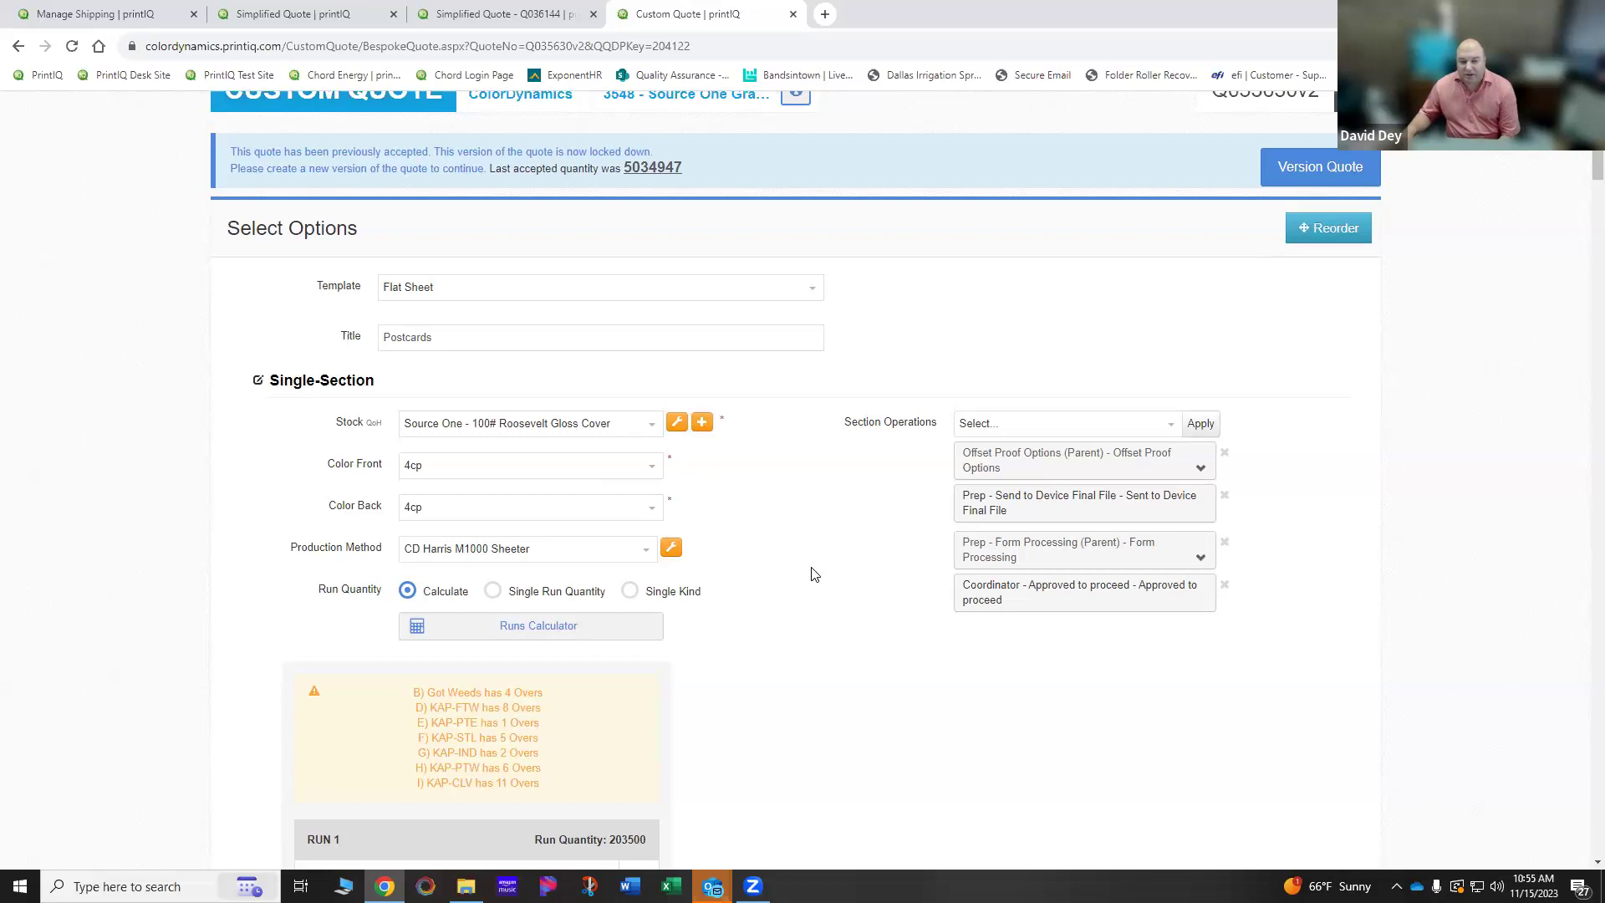
{"action": "scroll", "coordinate": [816, 581], "scroll_direction": "down", "scroll_amount": 6}
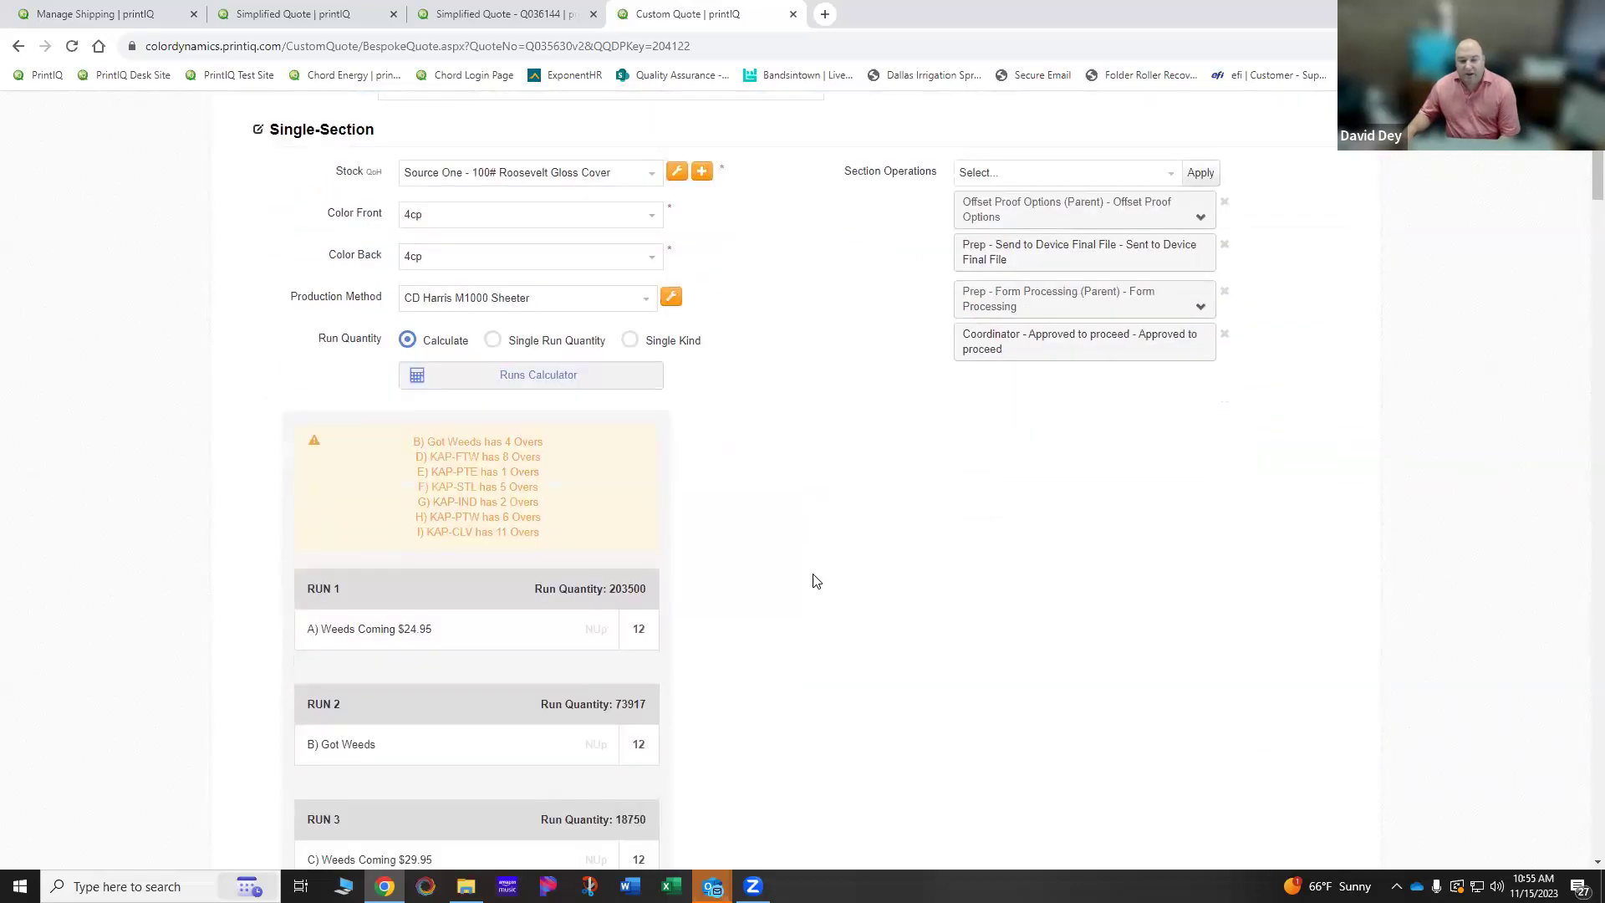
{"action": "scroll", "coordinate": [817, 581], "scroll_direction": "down", "scroll_amount": 2}
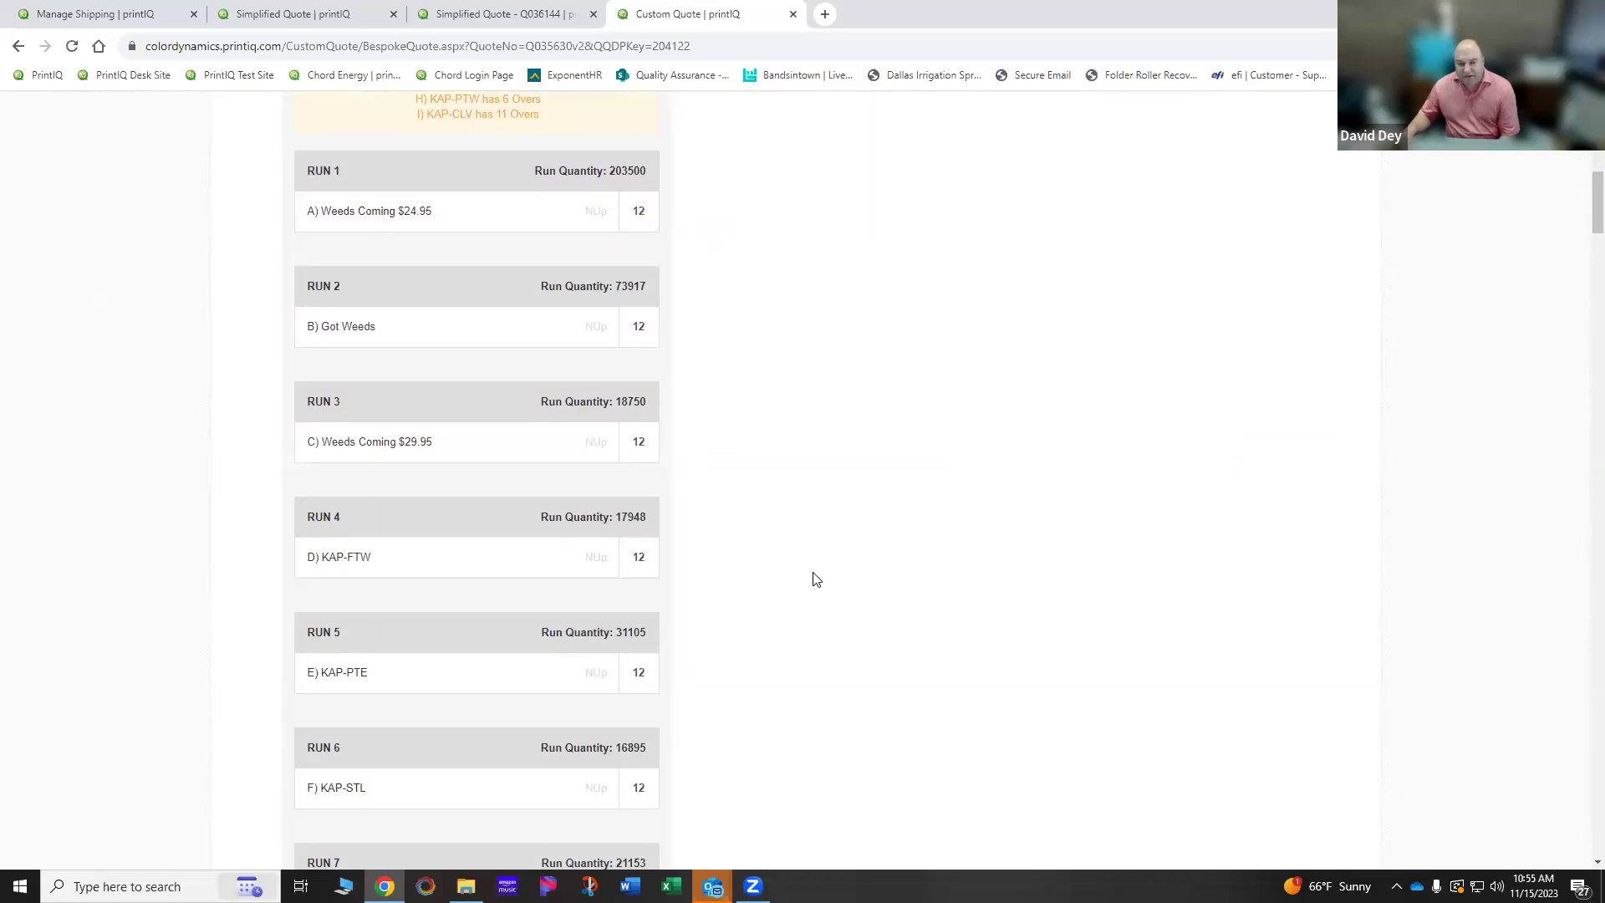
{"action": "scroll", "coordinate": [816, 581], "scroll_direction": "down", "scroll_amount": 3}
{"action": "scroll", "coordinate": [817, 581], "scroll_direction": "down", "scroll_amount": 1}
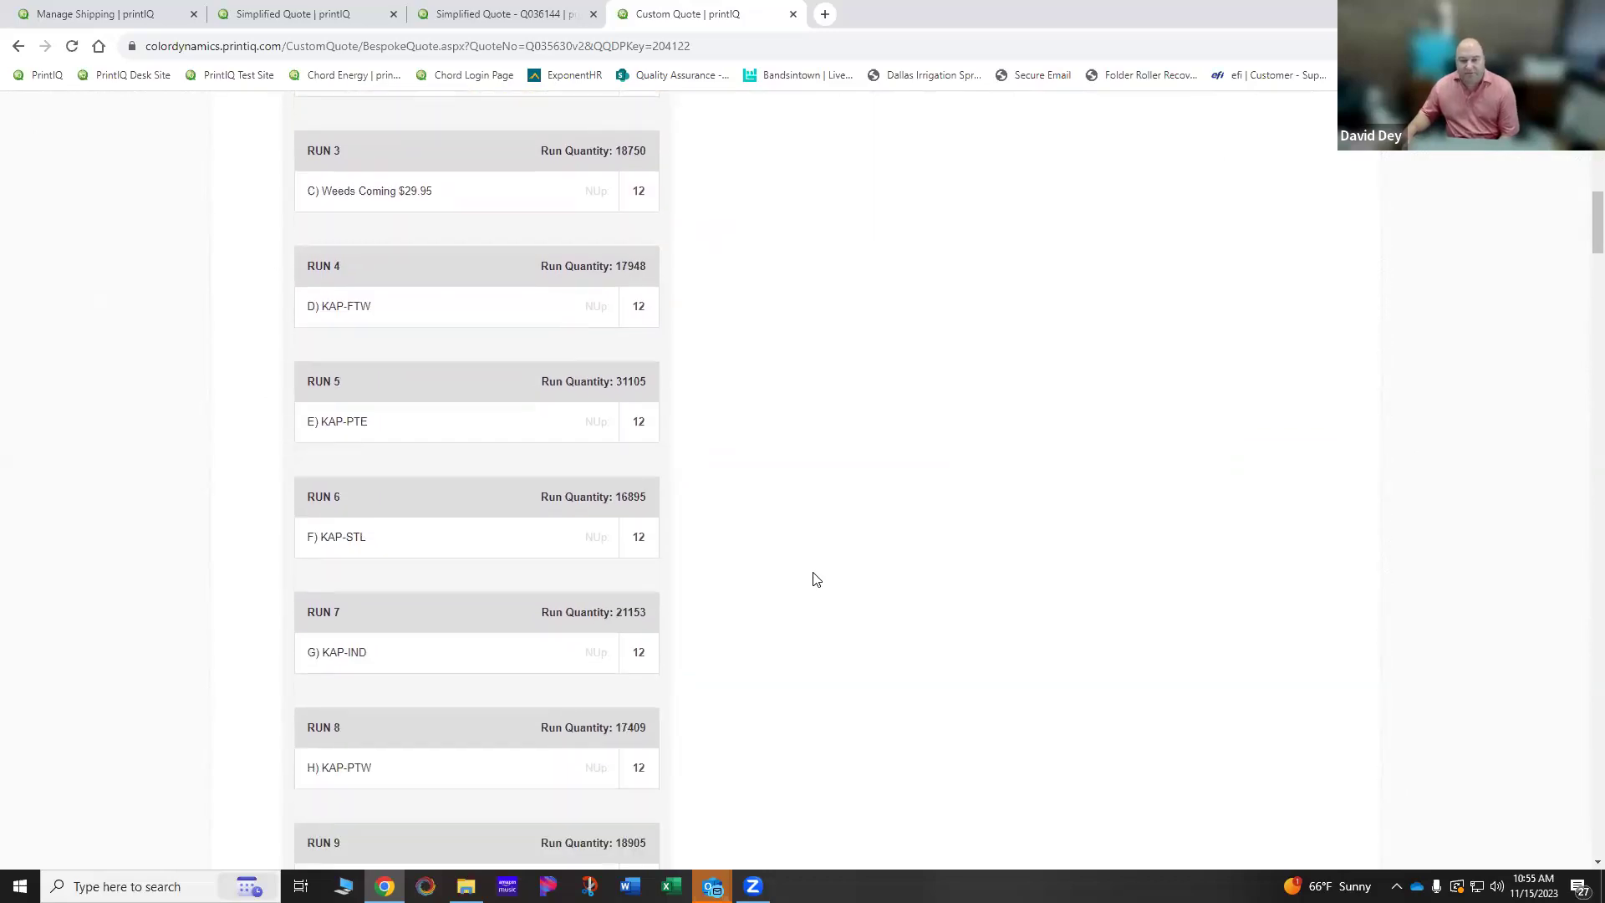
{"action": "scroll", "coordinate": [752, 535], "scroll_direction": "up", "scroll_amount": 3}
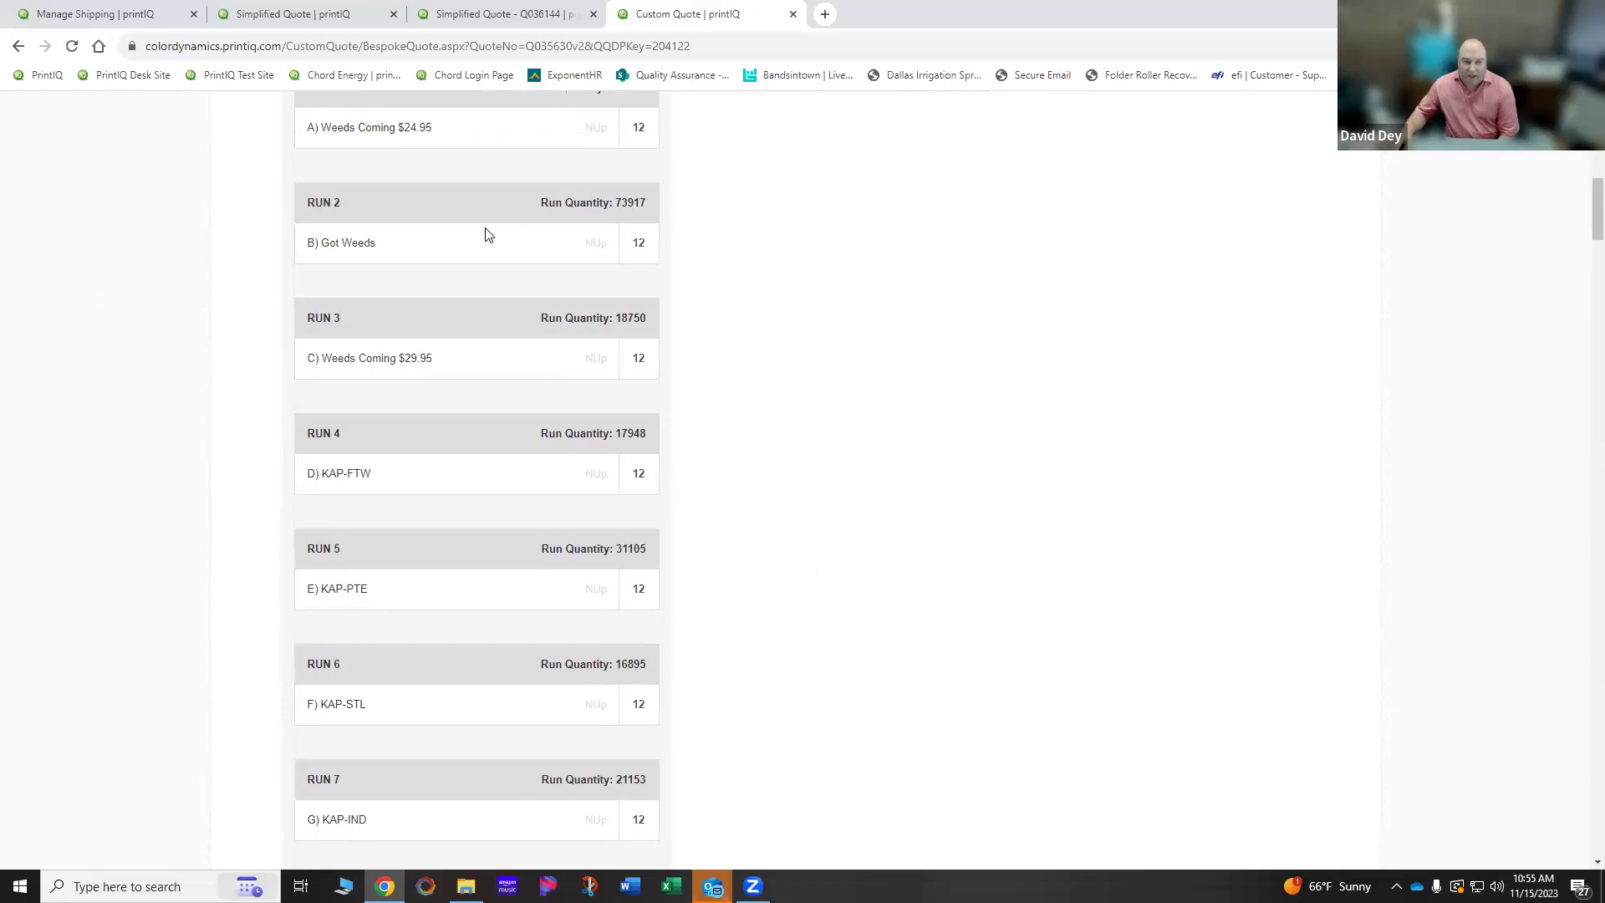
{"action": "scroll", "coordinate": [729, 310], "scroll_direction": "up", "scroll_amount": 3}
{"action": "scroll", "coordinate": [729, 310], "scroll_direction": "up", "scroll_amount": 10}
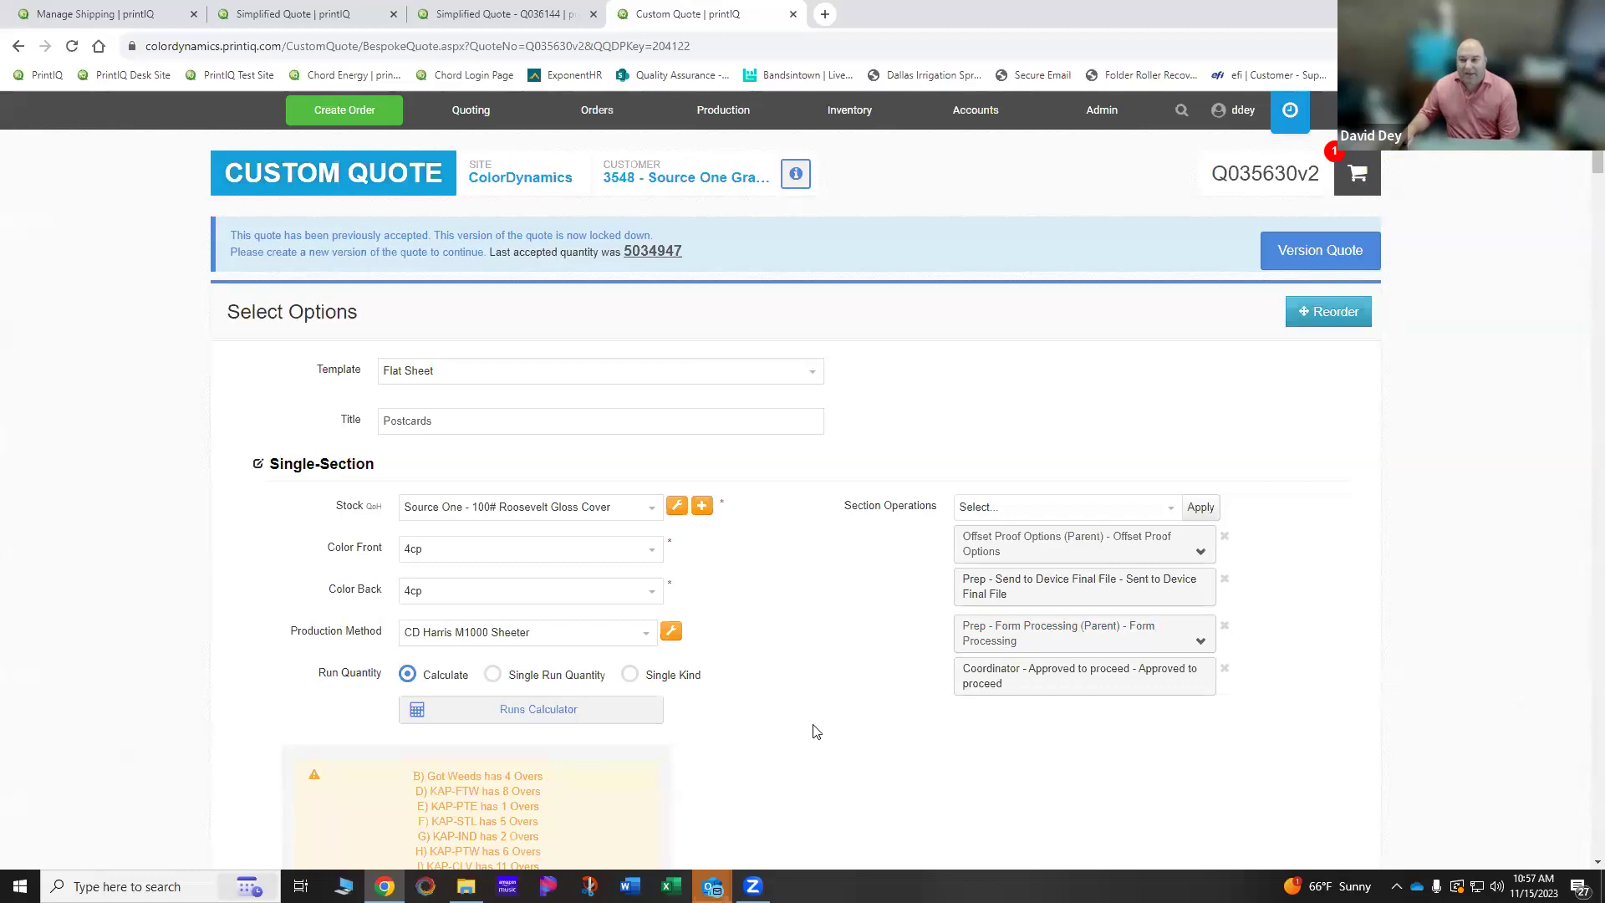
Step: Review the Postcards quote's runs, finish size, job operations and quantities split into versions
{"action": "scroll", "coordinate": [822, 733], "scroll_direction": "down", "scroll_amount": 1}
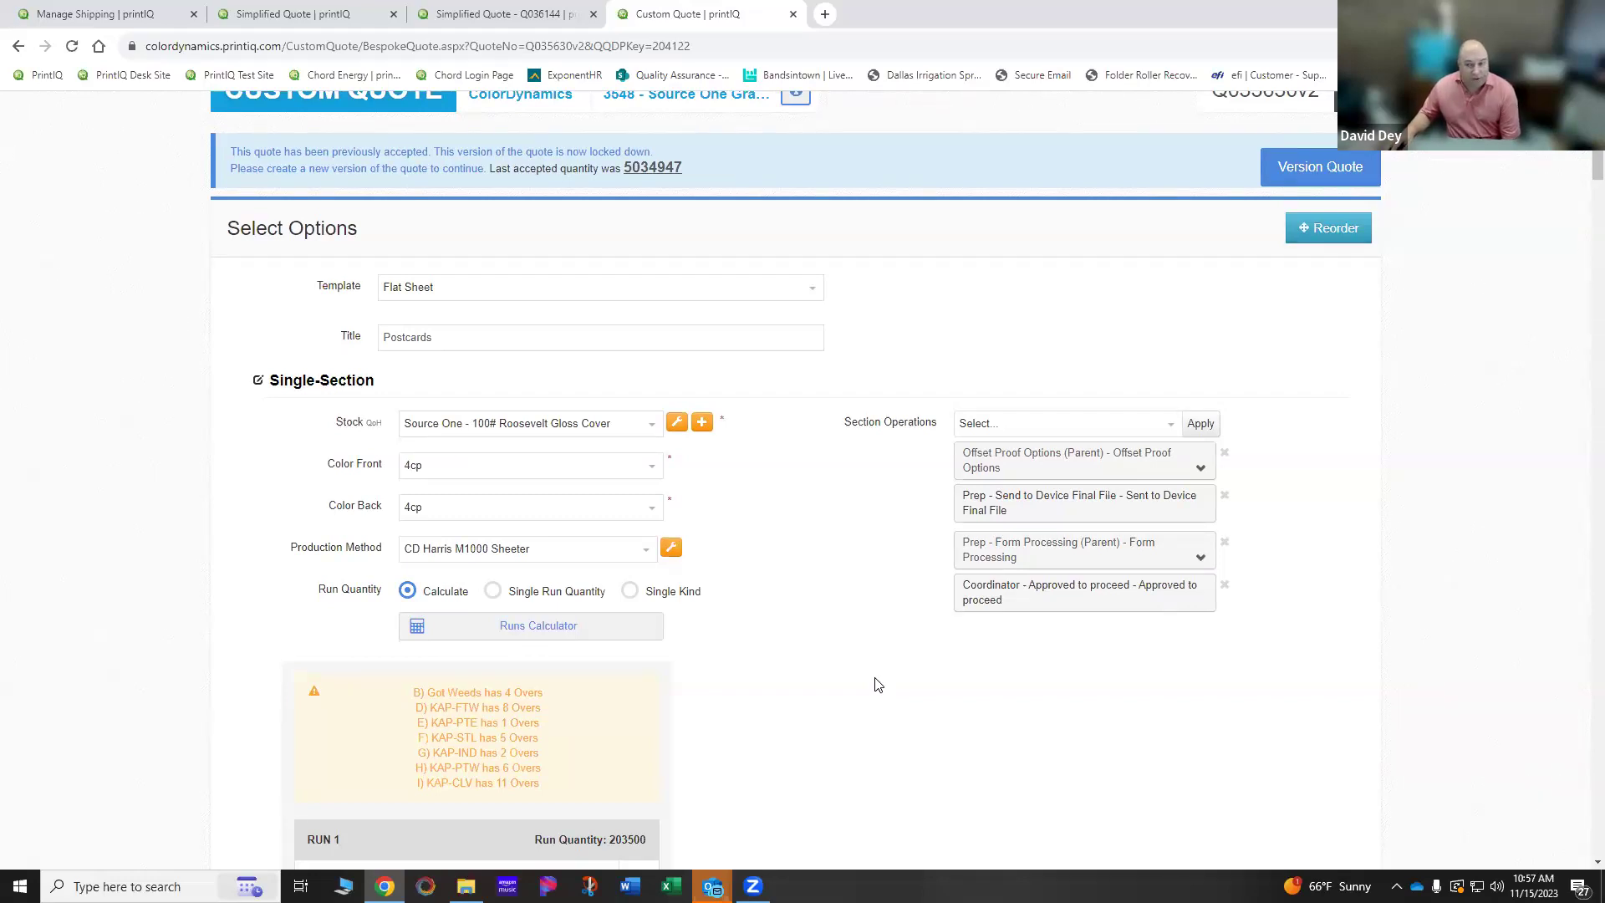
{"action": "scroll", "coordinate": [873, 693], "scroll_direction": "down", "scroll_amount": 8}
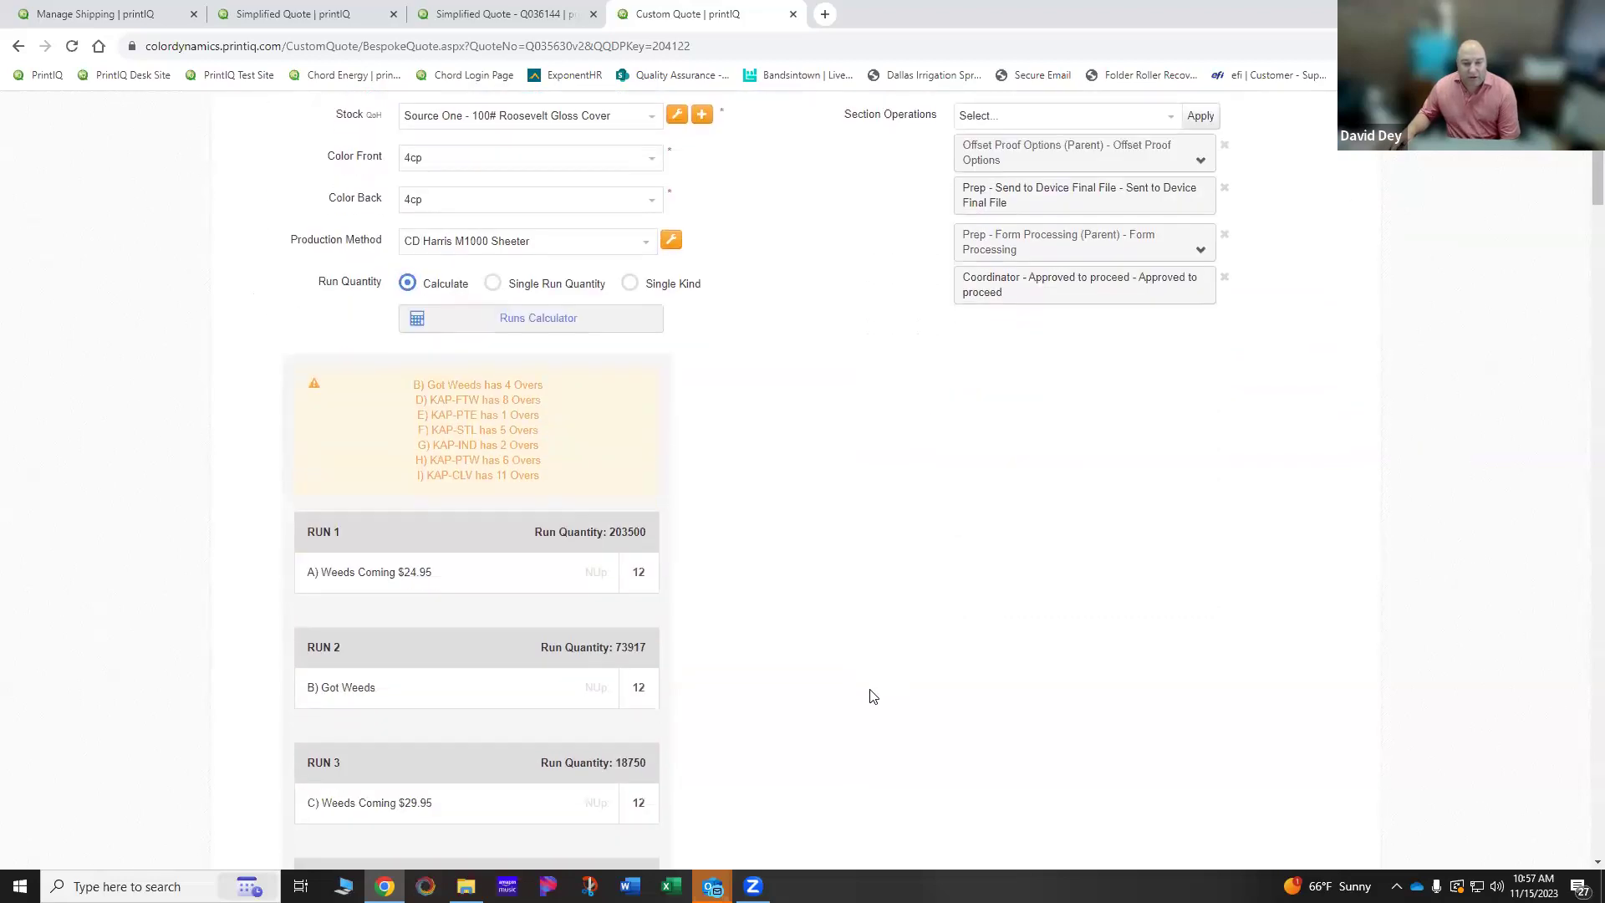
{"action": "scroll", "coordinate": [873, 696], "scroll_direction": "down", "scroll_amount": 11}
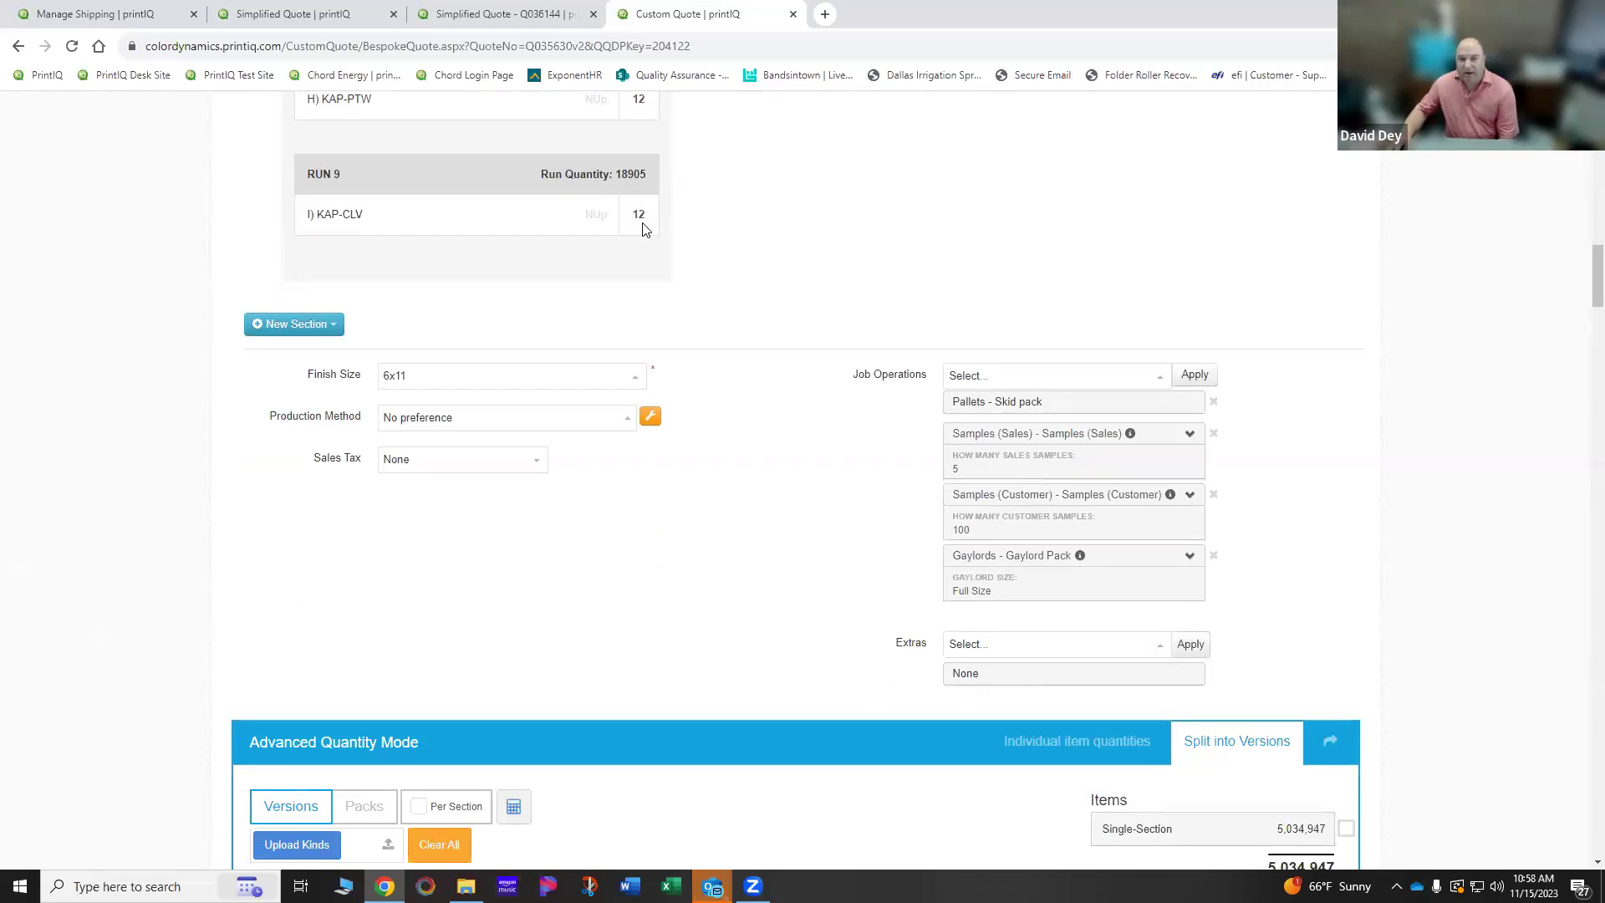
{"action": "scroll", "coordinate": [759, 382], "scroll_direction": "down", "scroll_amount": 2}
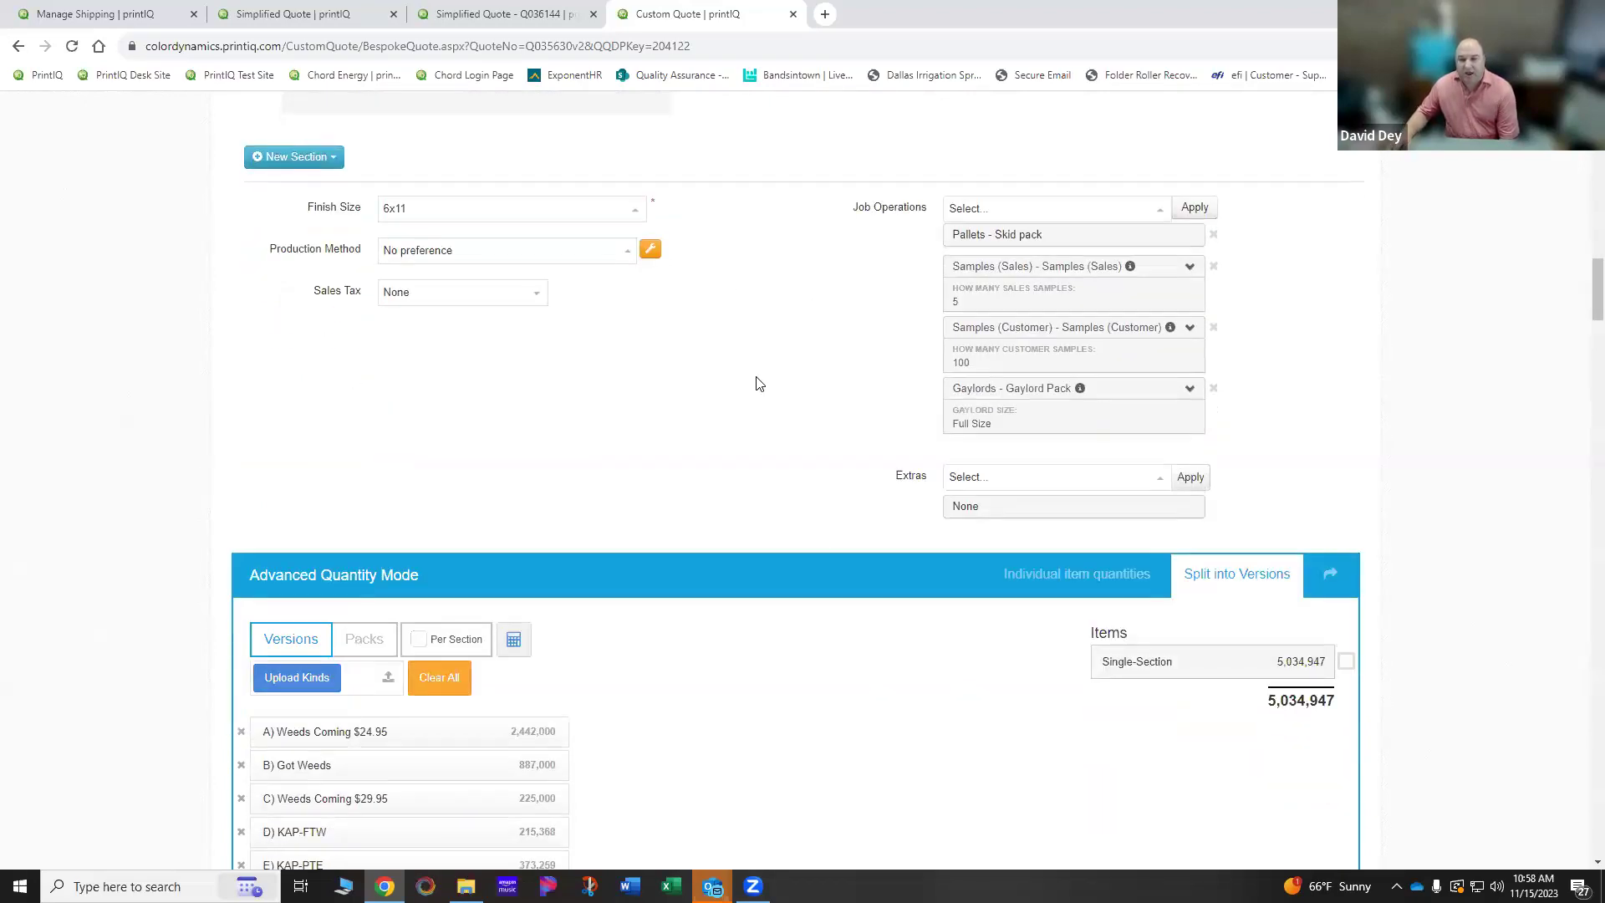
{"action": "scroll", "coordinate": [810, 351], "scroll_direction": "down", "scroll_amount": 7}
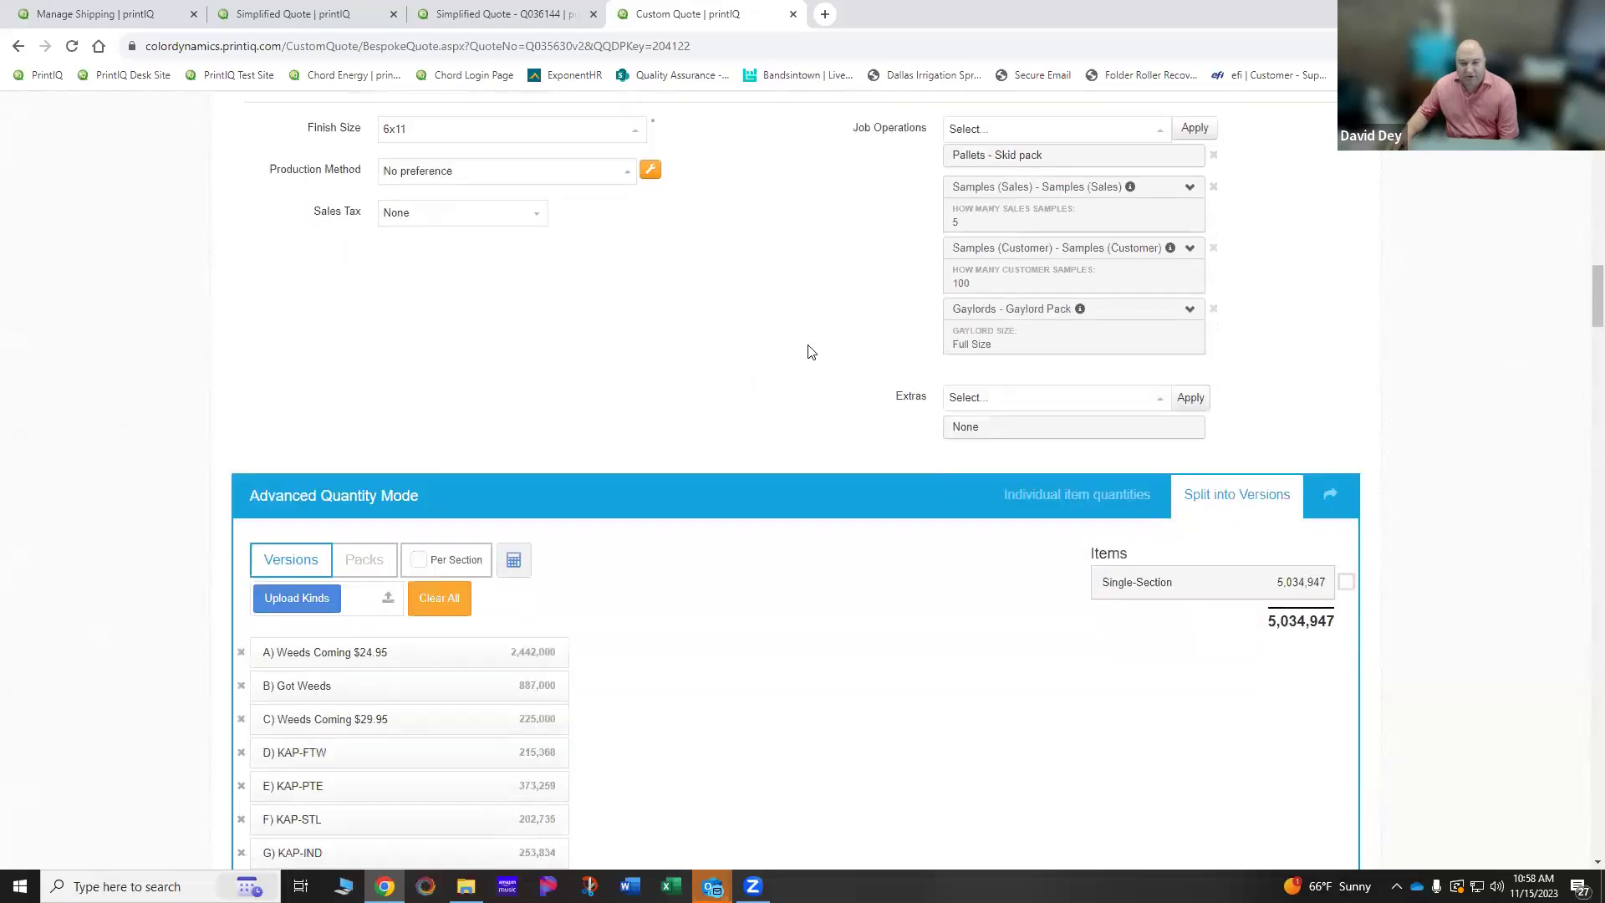
Step: Inspect the Plates Web operation details in the second run's pricing breakdown, and collapse them again
{"action": "scroll", "coordinate": [809, 351], "scroll_direction": "down", "scroll_amount": 9}
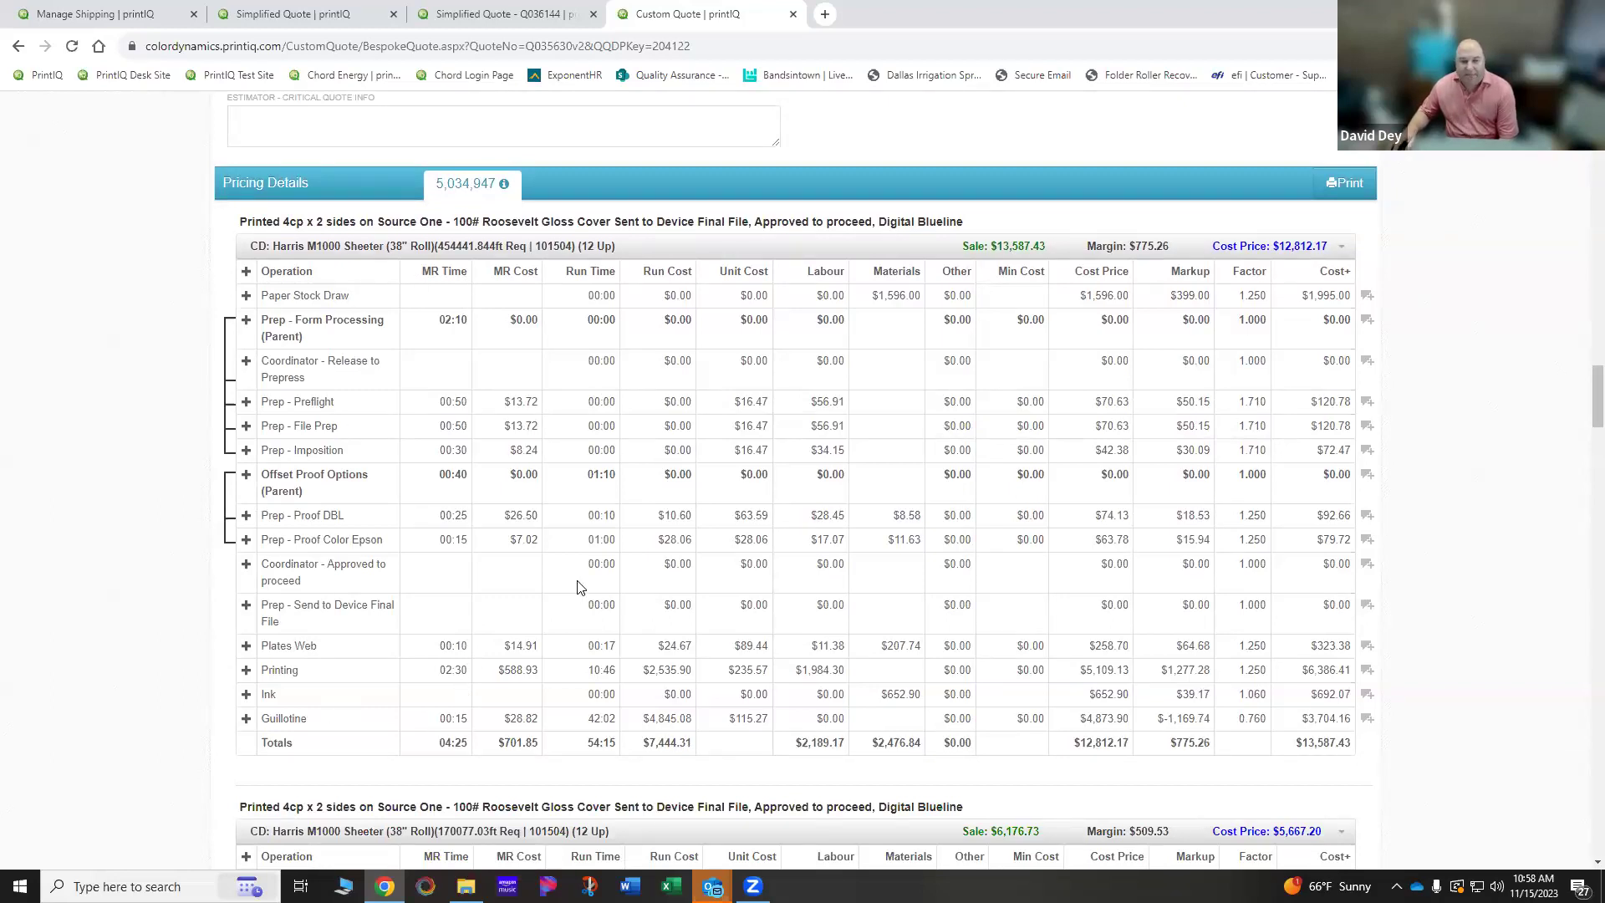
{"action": "scroll", "coordinate": [583, 594], "scroll_direction": "down", "scroll_amount": 2}
{"action": "scroll", "coordinate": [583, 593], "scroll_direction": "down", "scroll_amount": 2}
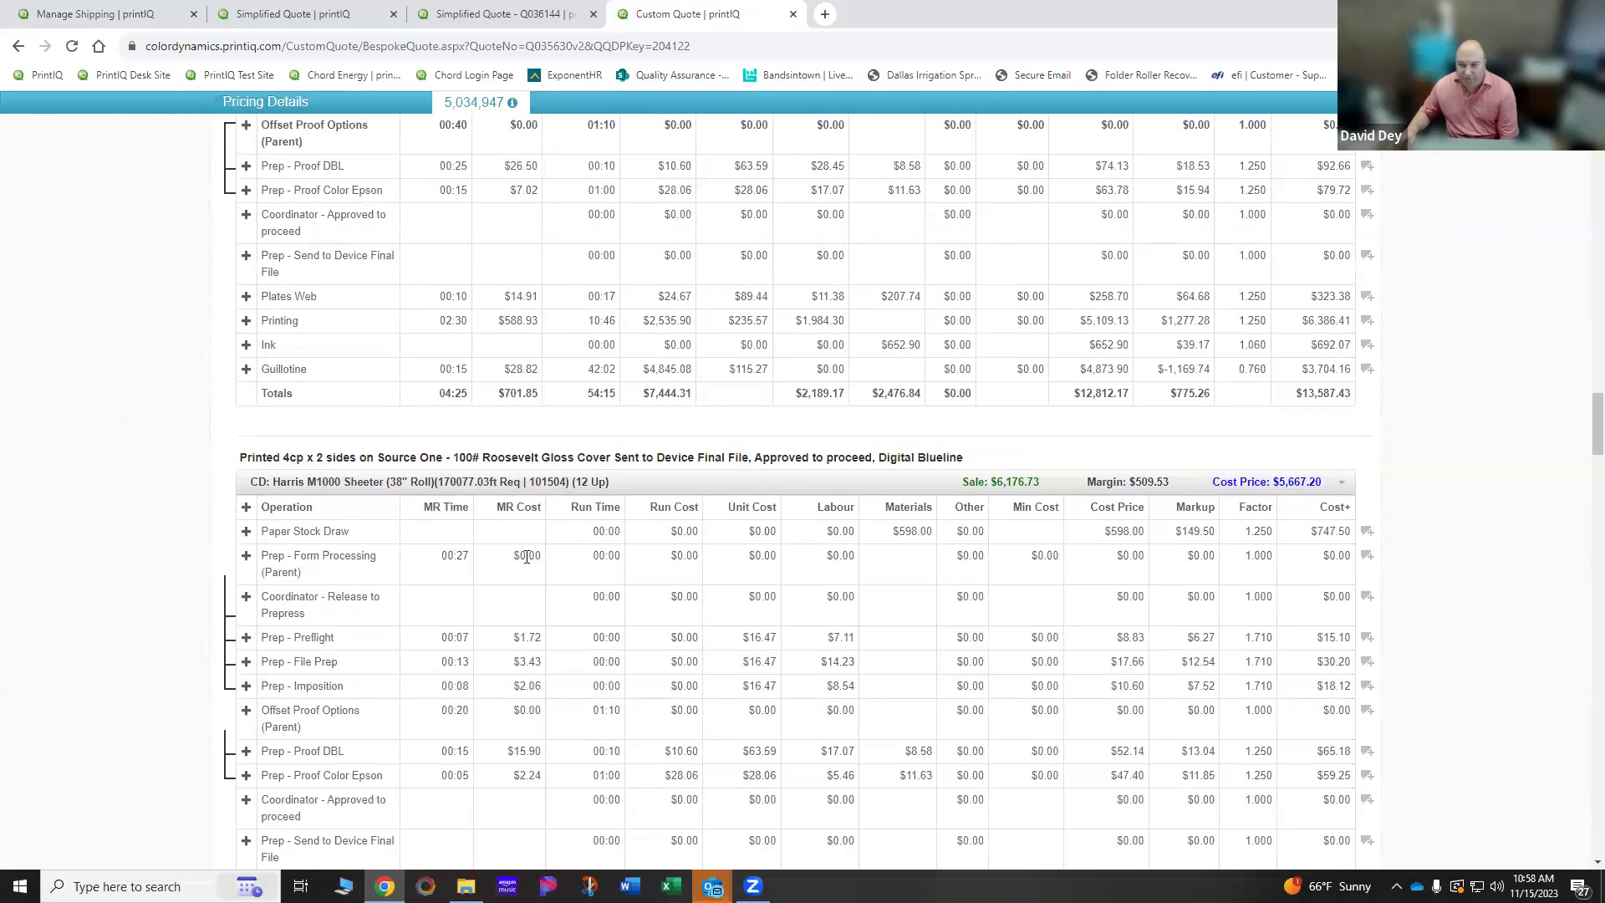
{"action": "scroll", "coordinate": [526, 556], "scroll_direction": "down", "scroll_amount": 2}
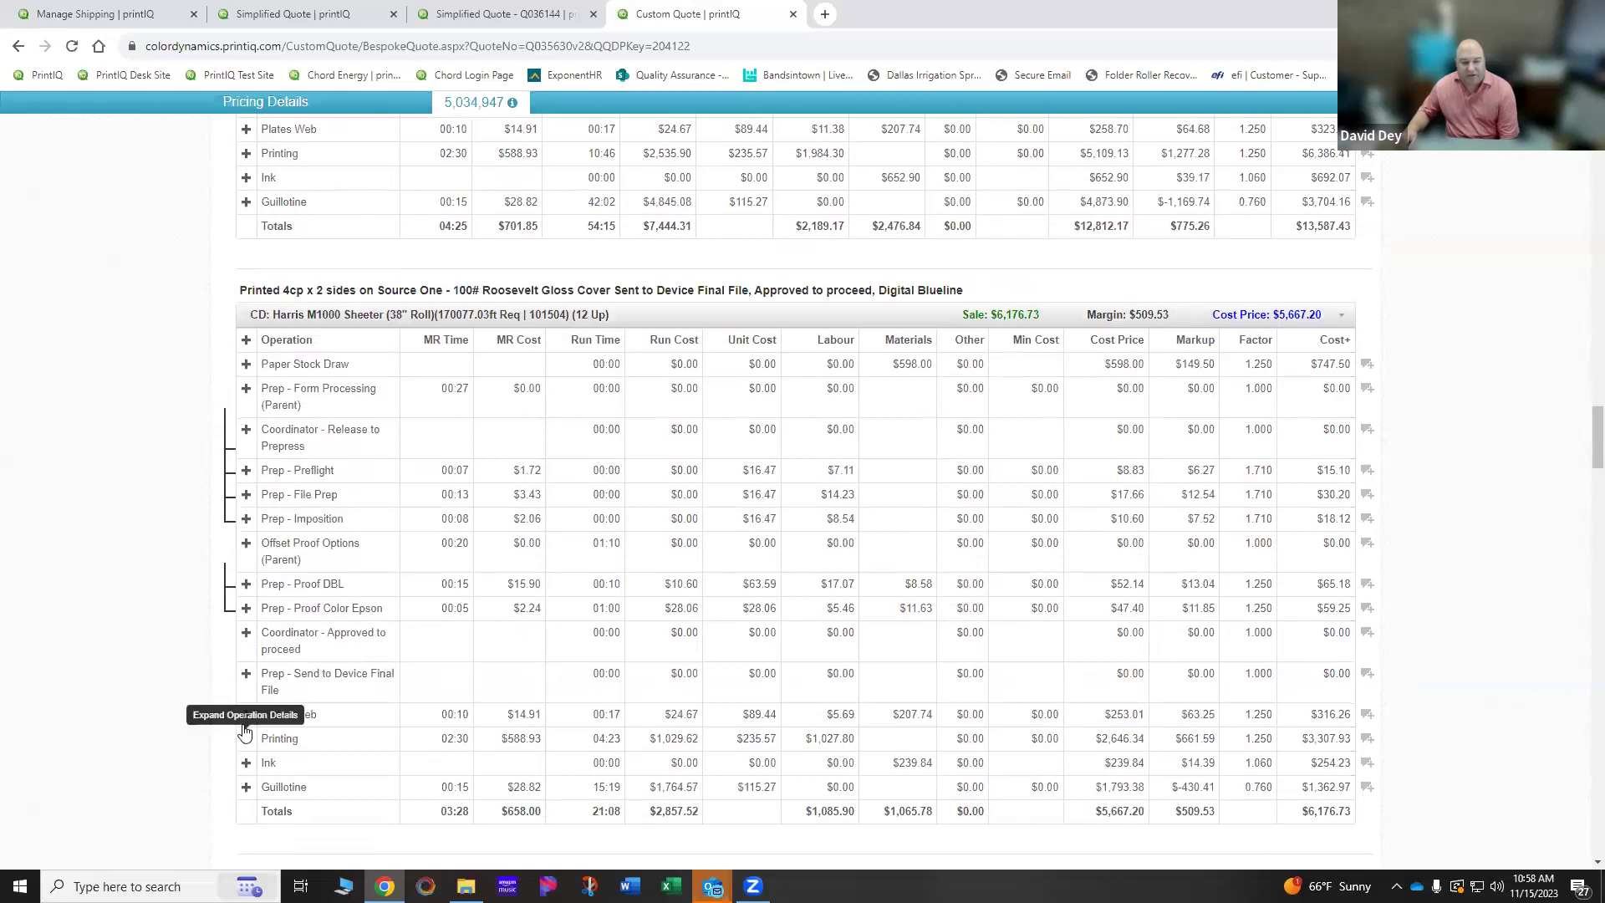
{"action": "left_click", "coordinate": [246, 715]}
{"action": "scroll", "coordinate": [564, 774], "scroll_direction": "down", "scroll_amount": 3}
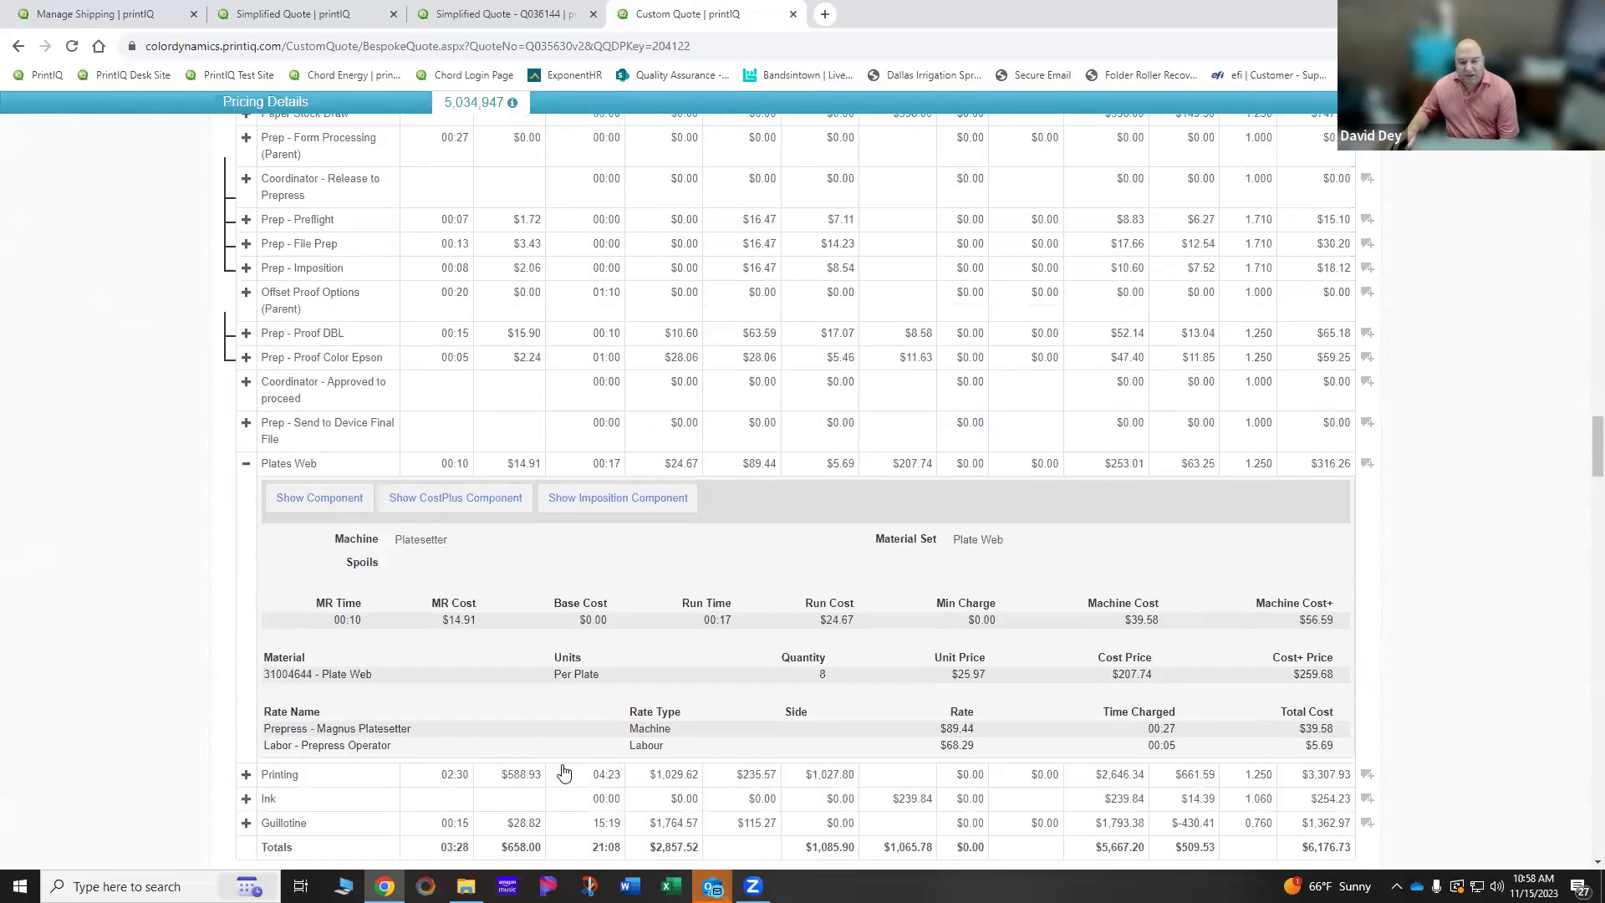
{"action": "scroll", "coordinate": [564, 773], "scroll_direction": "down", "scroll_amount": 2}
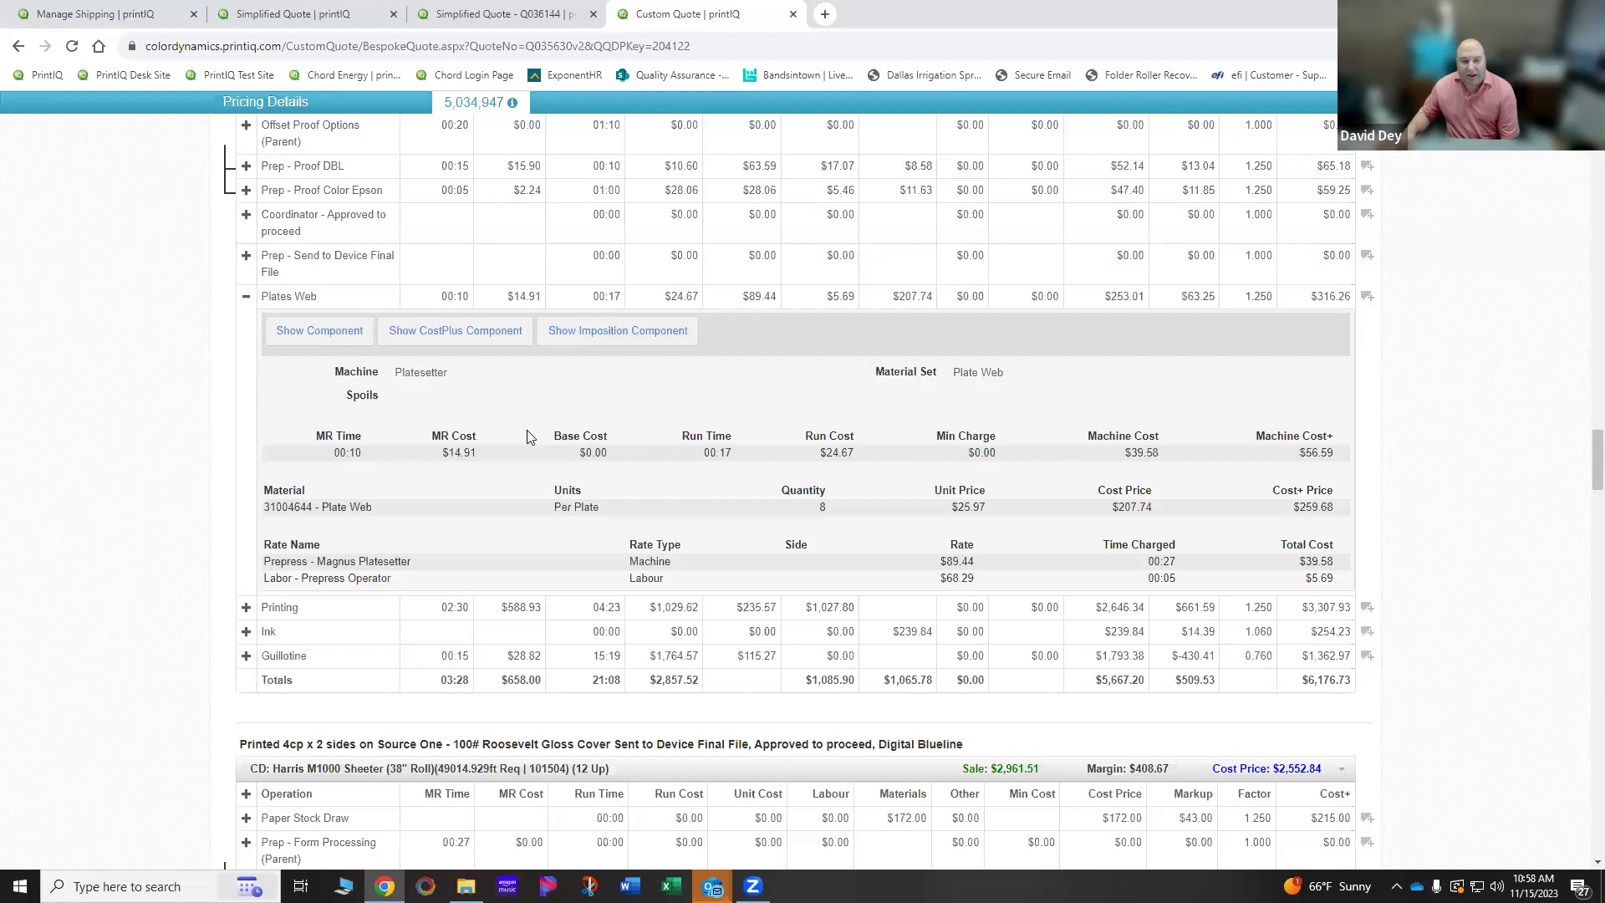
{"action": "left_click", "coordinate": [245, 298]}
Step: Compare the operation costs of the first run with those of the second run in the pricing details
{"action": "scroll", "coordinate": [535, 484], "scroll_direction": "up", "scroll_amount": 10}
{"action": "scroll", "coordinate": [573, 651], "scroll_direction": "up", "scroll_amount": 3}
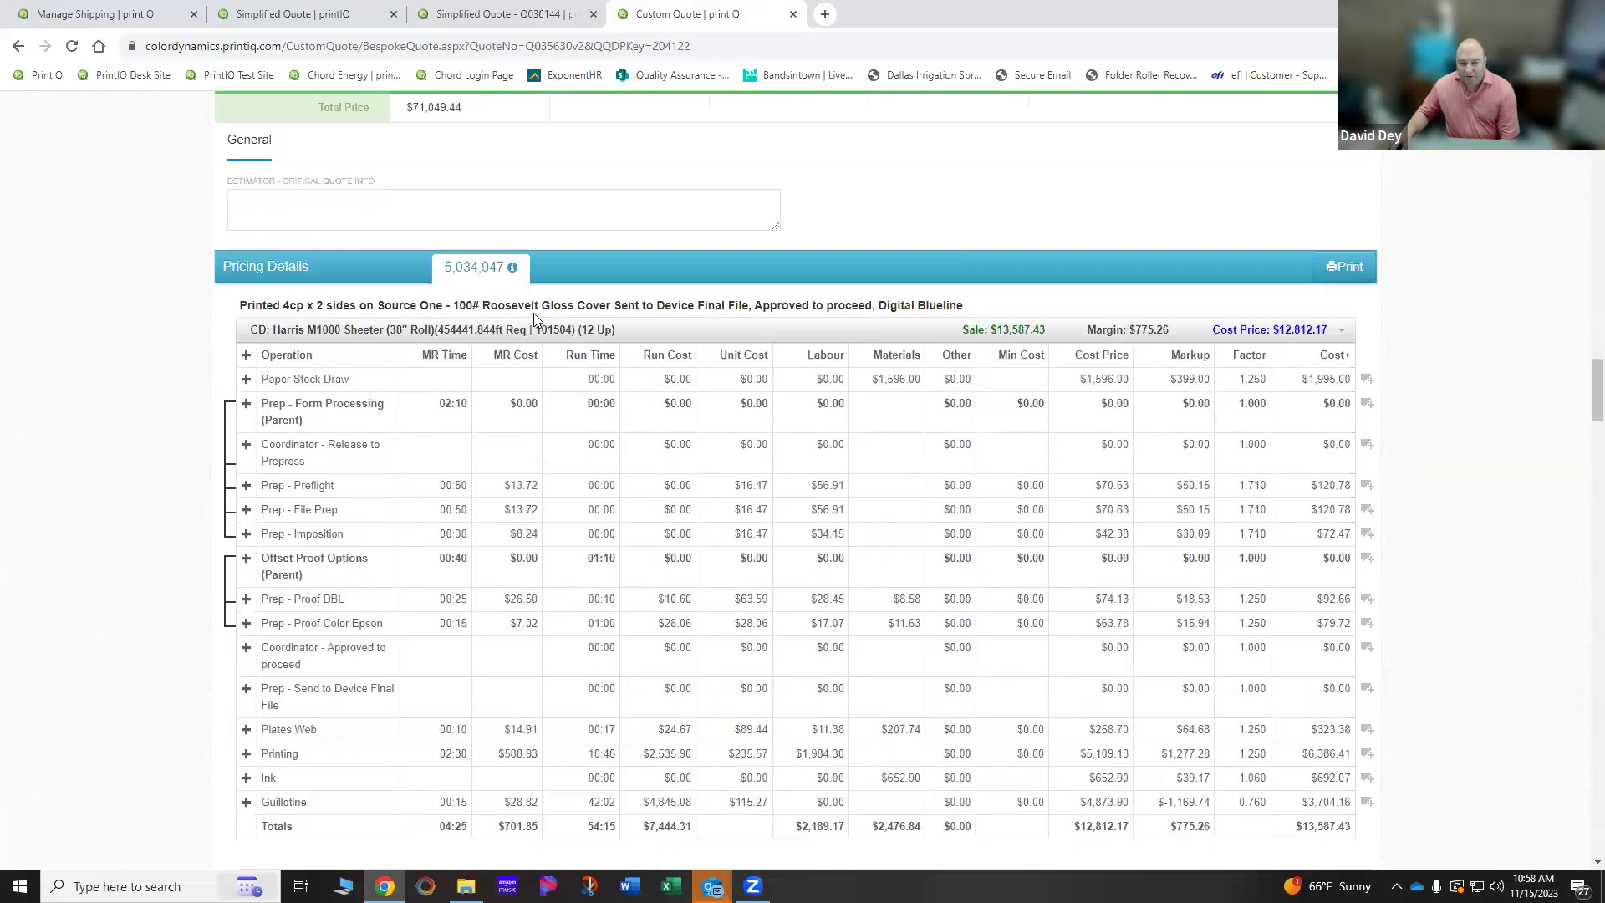
{"action": "scroll", "coordinate": [572, 656], "scroll_direction": "down", "scroll_amount": 6}
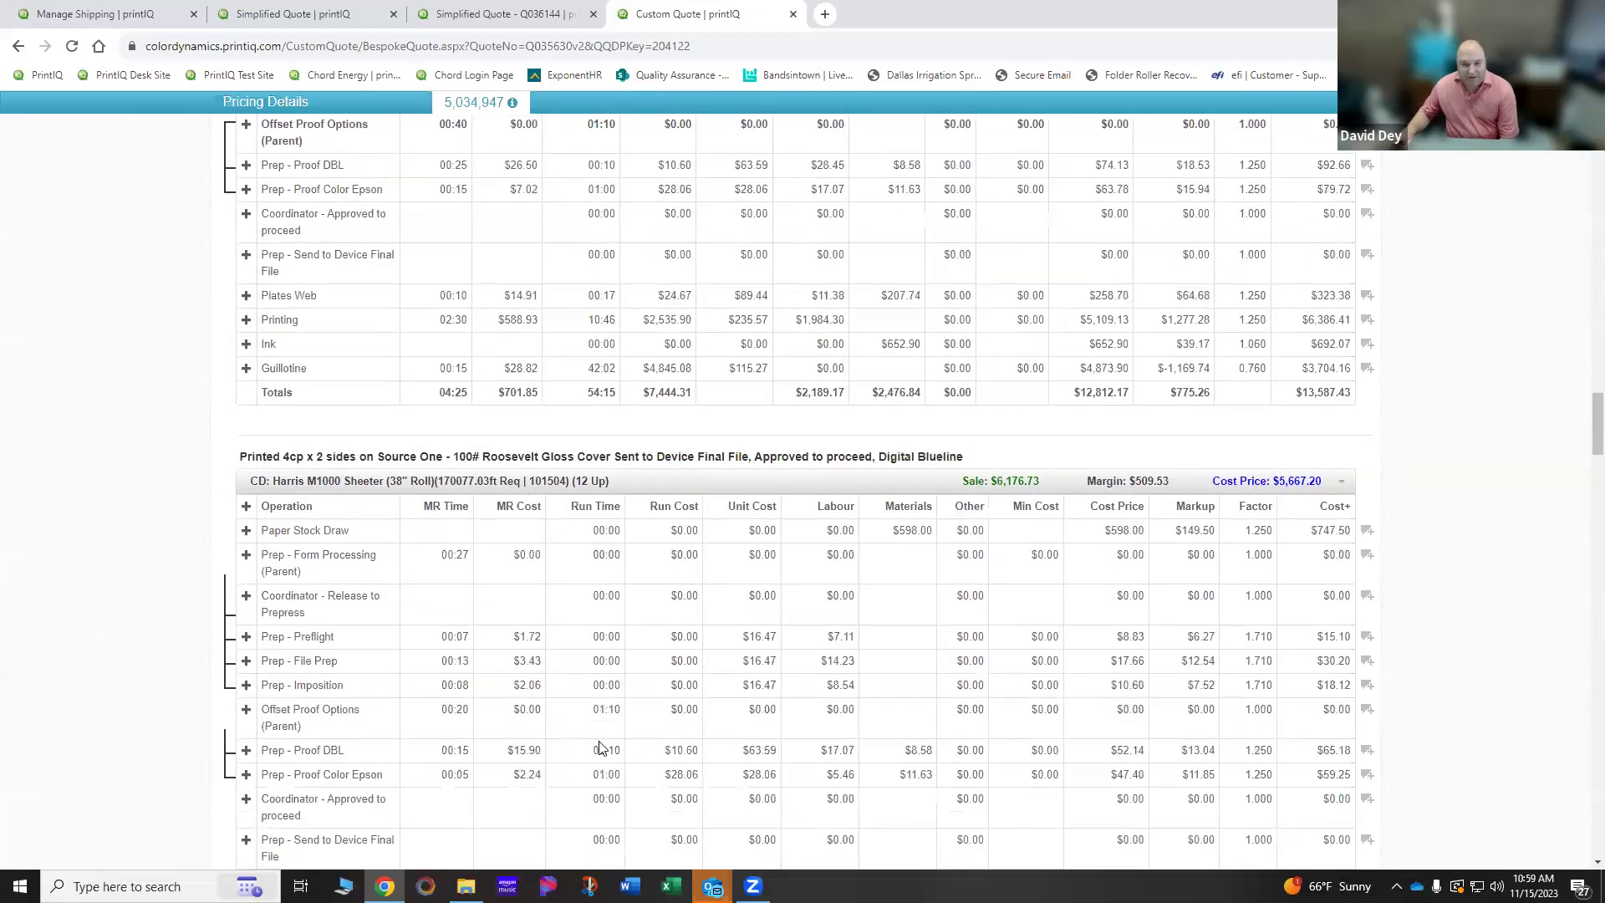
Step: Compare the operation costs of the second, third and fourth runs in the Postcards quote's pricing details
{"action": "scroll", "coordinate": [599, 742], "scroll_direction": "down", "scroll_amount": 4}
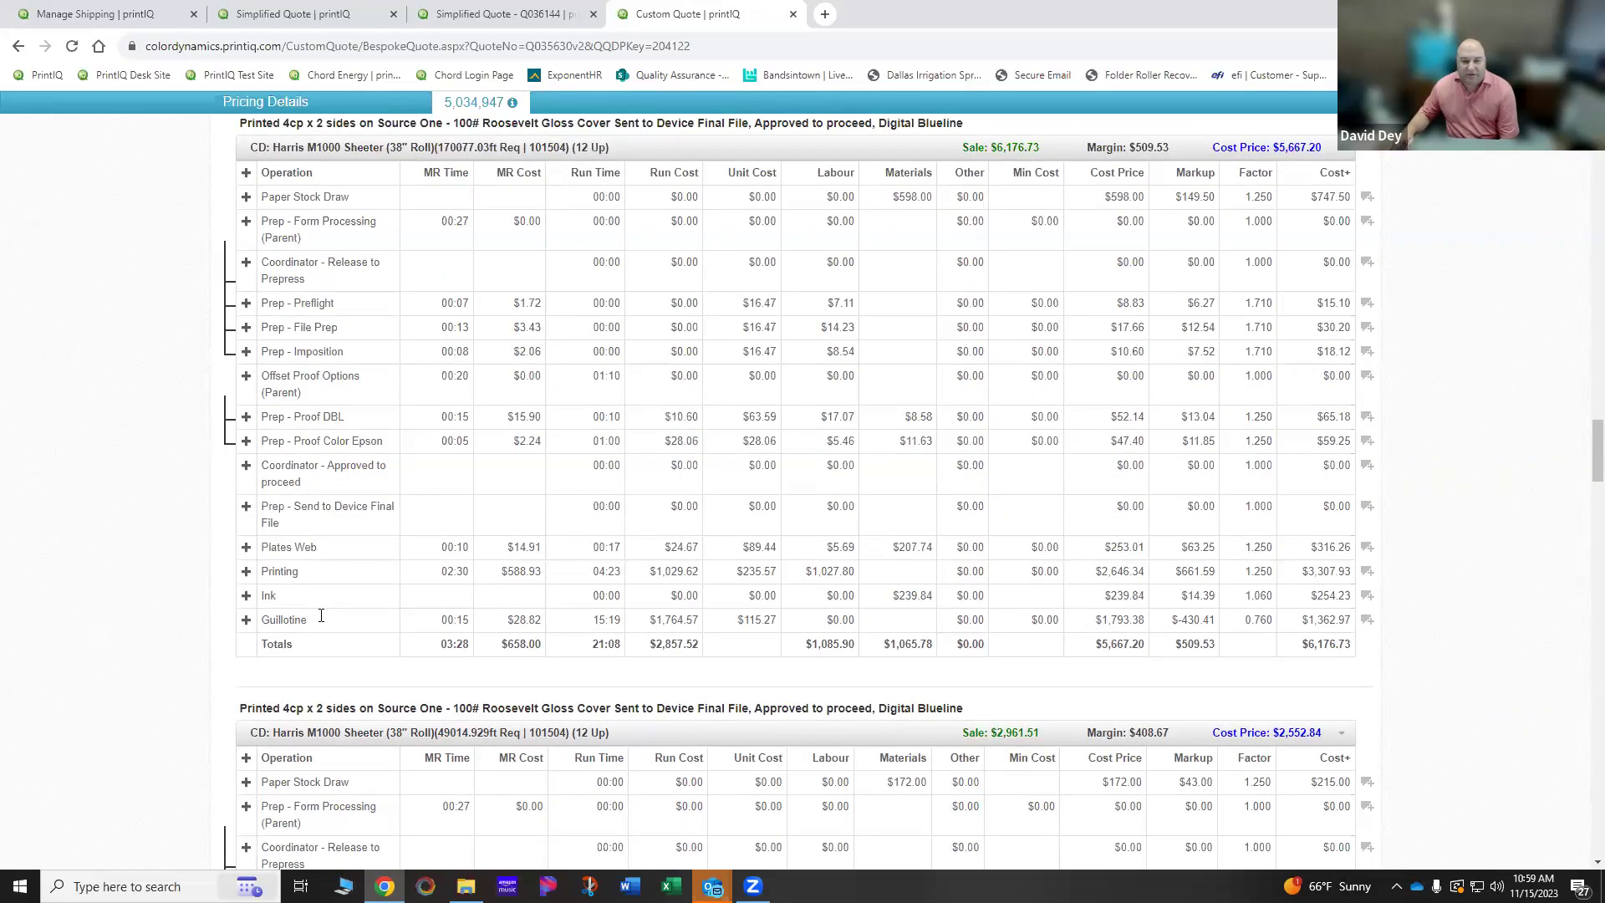
{"action": "scroll", "coordinate": [429, 520], "scroll_direction": "down", "scroll_amount": 2}
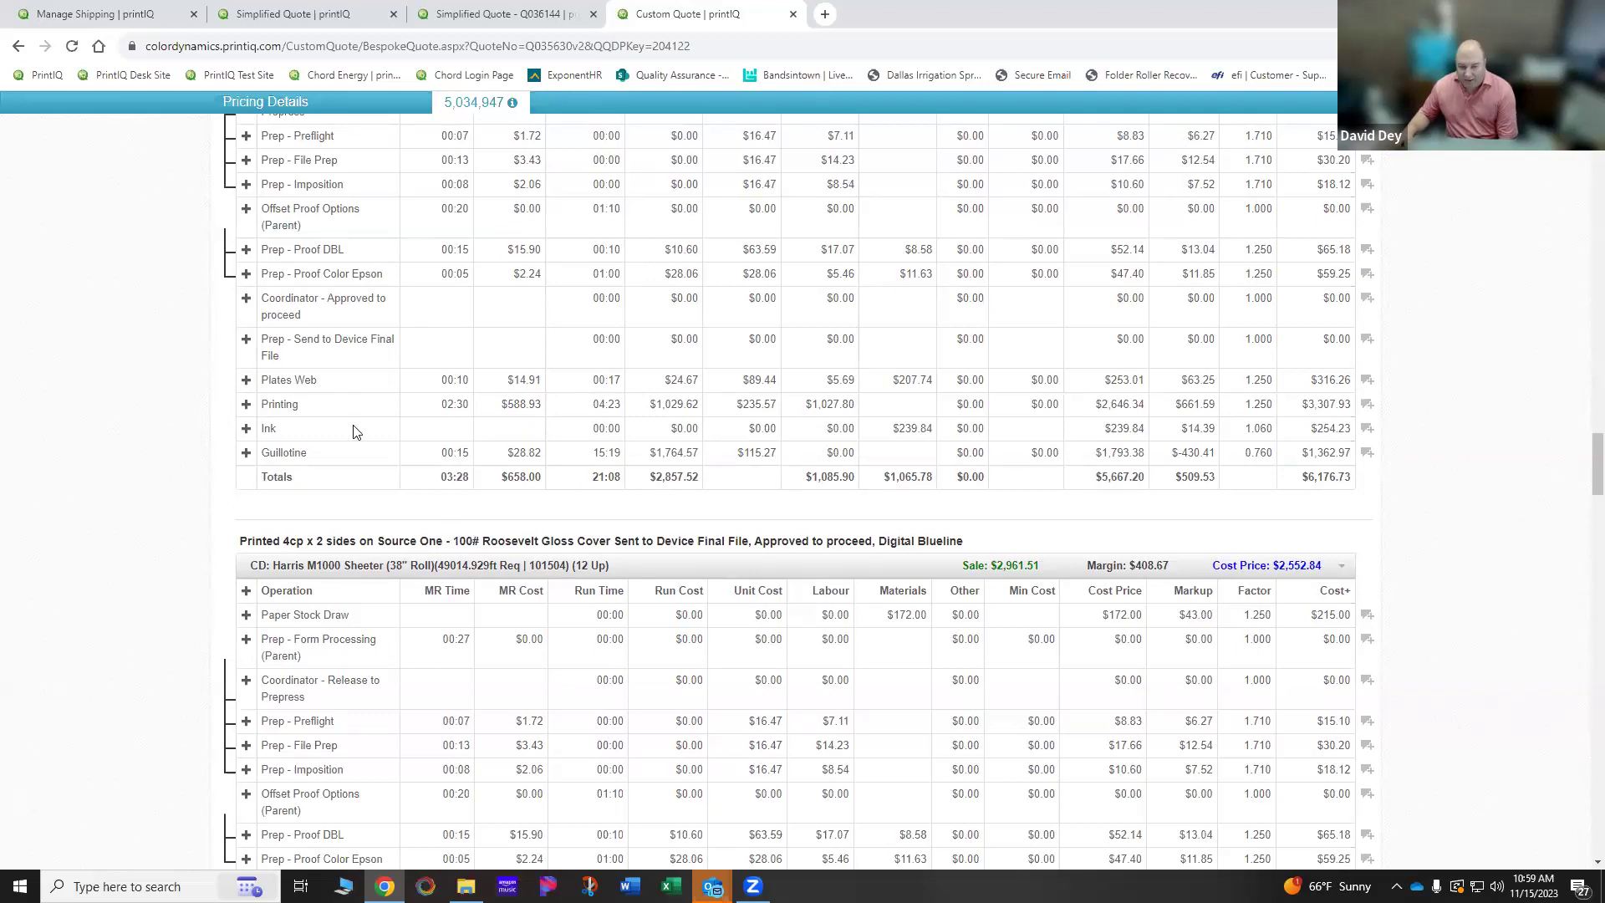
{"action": "scroll", "coordinate": [441, 563], "scroll_direction": "down", "scroll_amount": 2}
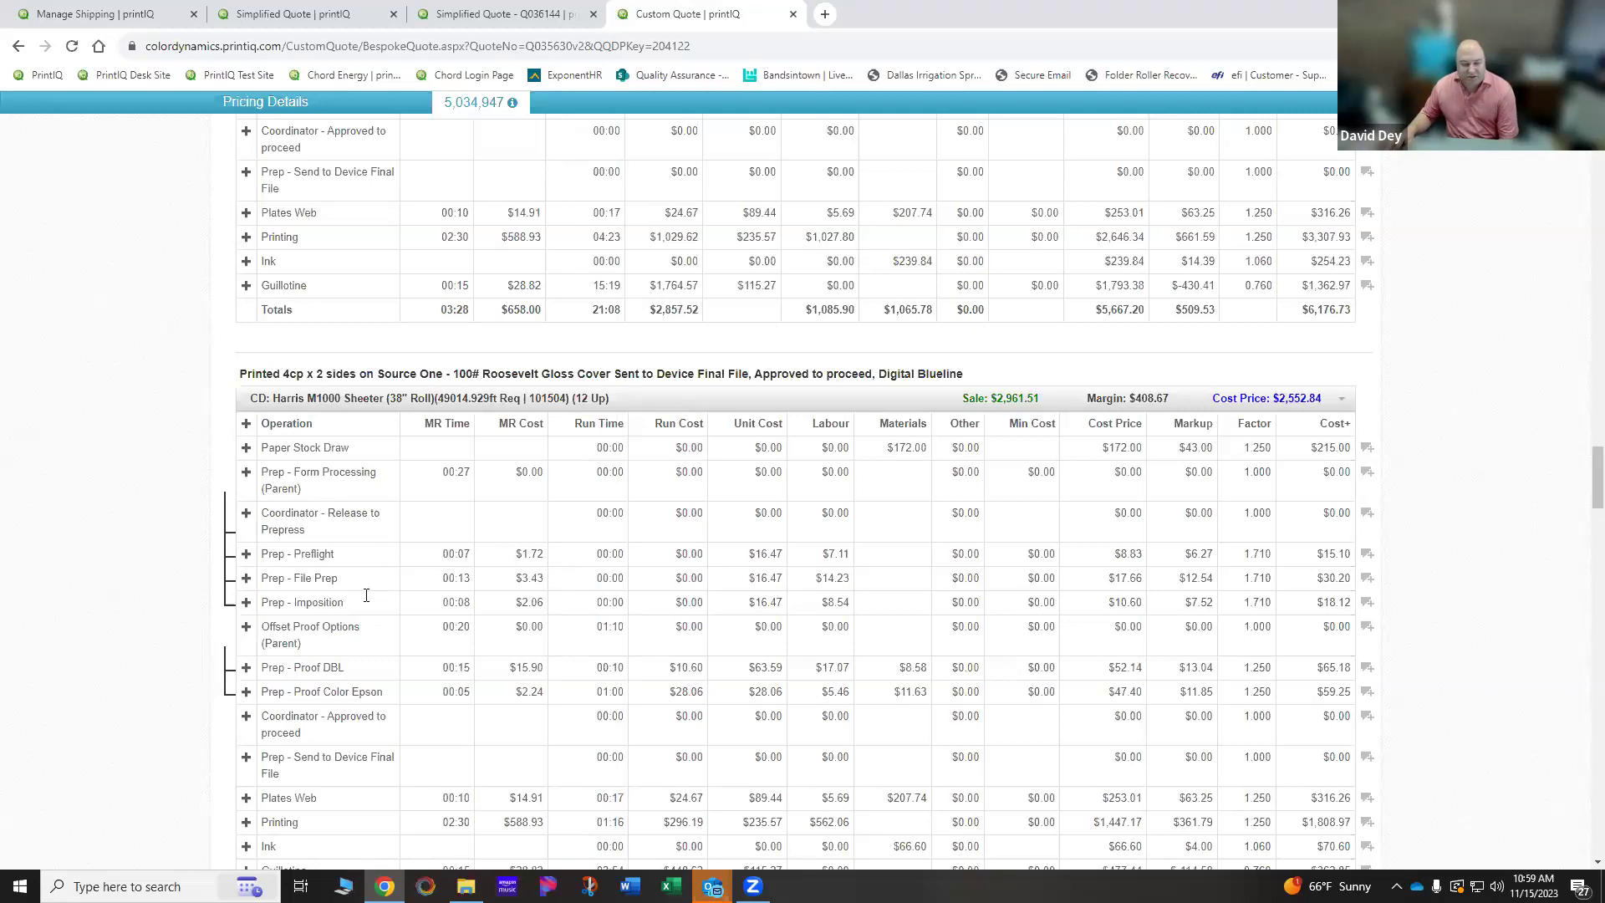
{"action": "scroll", "coordinate": [457, 621], "scroll_direction": "down", "scroll_amount": 2}
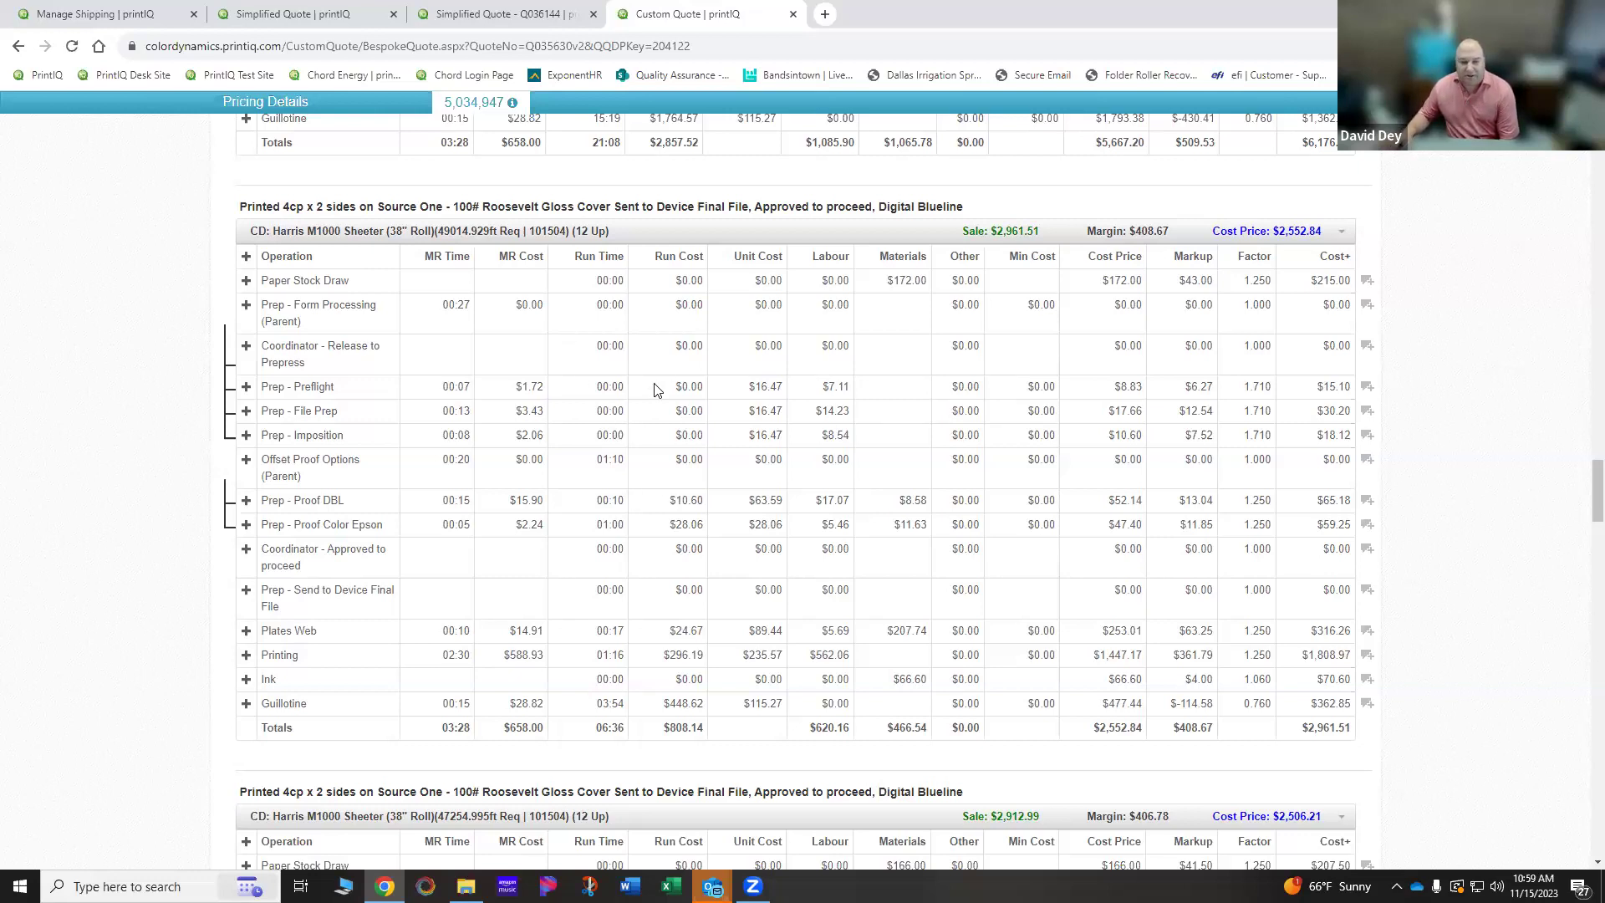
{"action": "scroll", "coordinate": [659, 380], "scroll_direction": "down", "scroll_amount": 3}
{"action": "scroll", "coordinate": [655, 389], "scroll_direction": "down", "scroll_amount": 10}
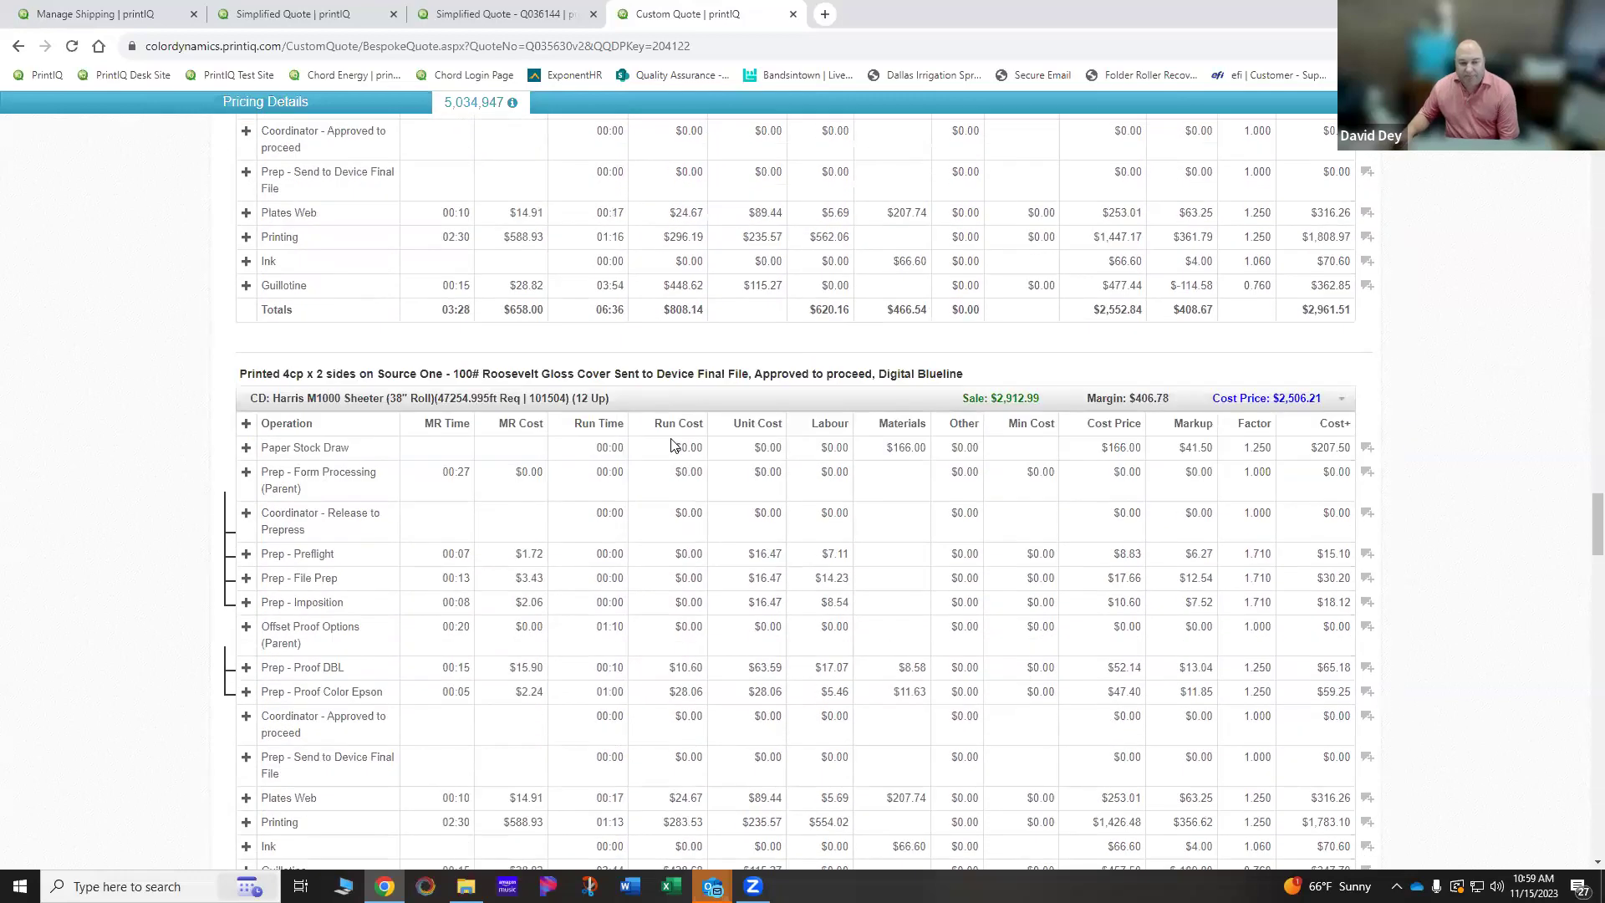
{"action": "scroll", "coordinate": [671, 443], "scroll_direction": "down", "scroll_amount": 6}
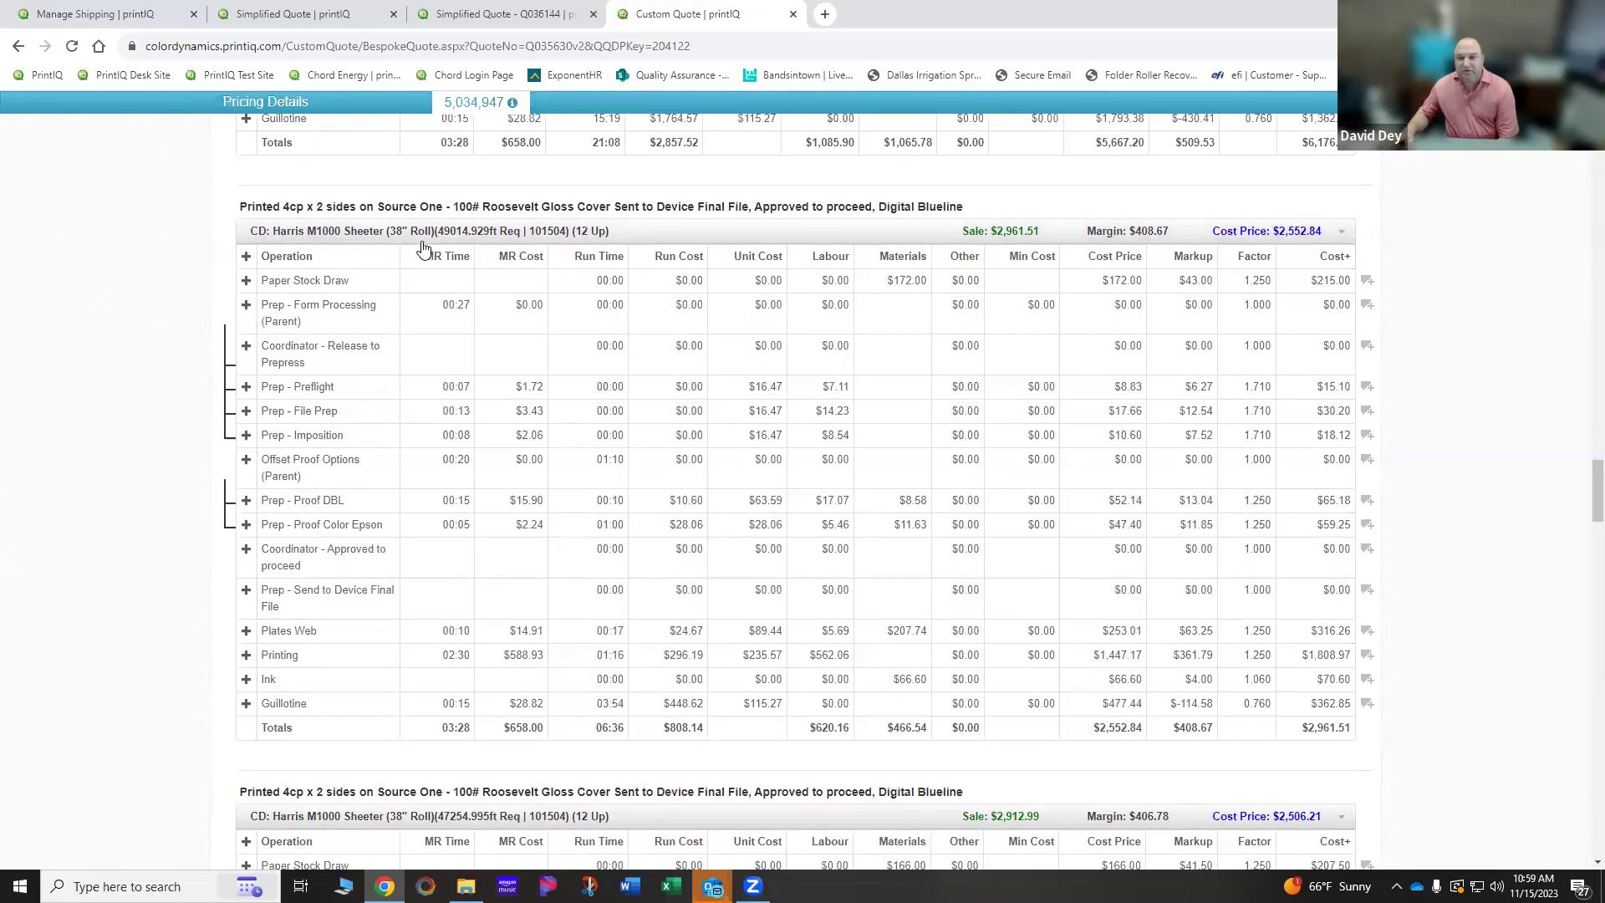
Step: Review the Postcards quote's section operations, run breakdown, finish size and job operations
{"action": "scroll", "coordinate": [434, 255], "scroll_direction": "up", "scroll_amount": 20}
{"action": "scroll", "coordinate": [451, 267], "scroll_direction": "up", "scroll_amount": 20}
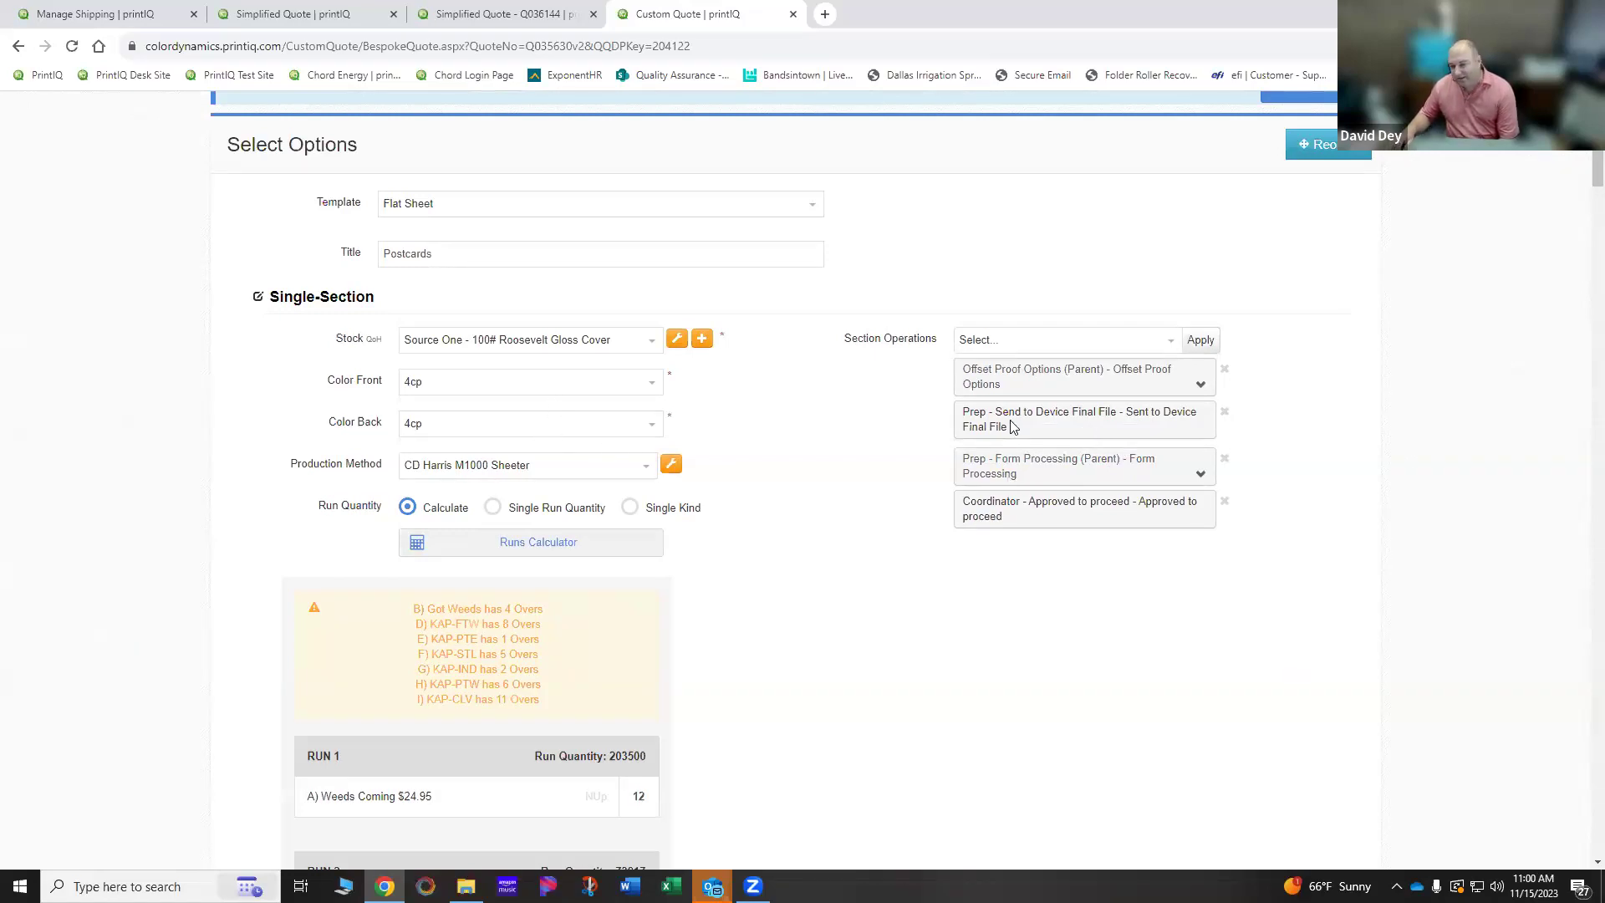
{"action": "scroll", "coordinate": [1058, 431], "scroll_direction": "down", "scroll_amount": 10}
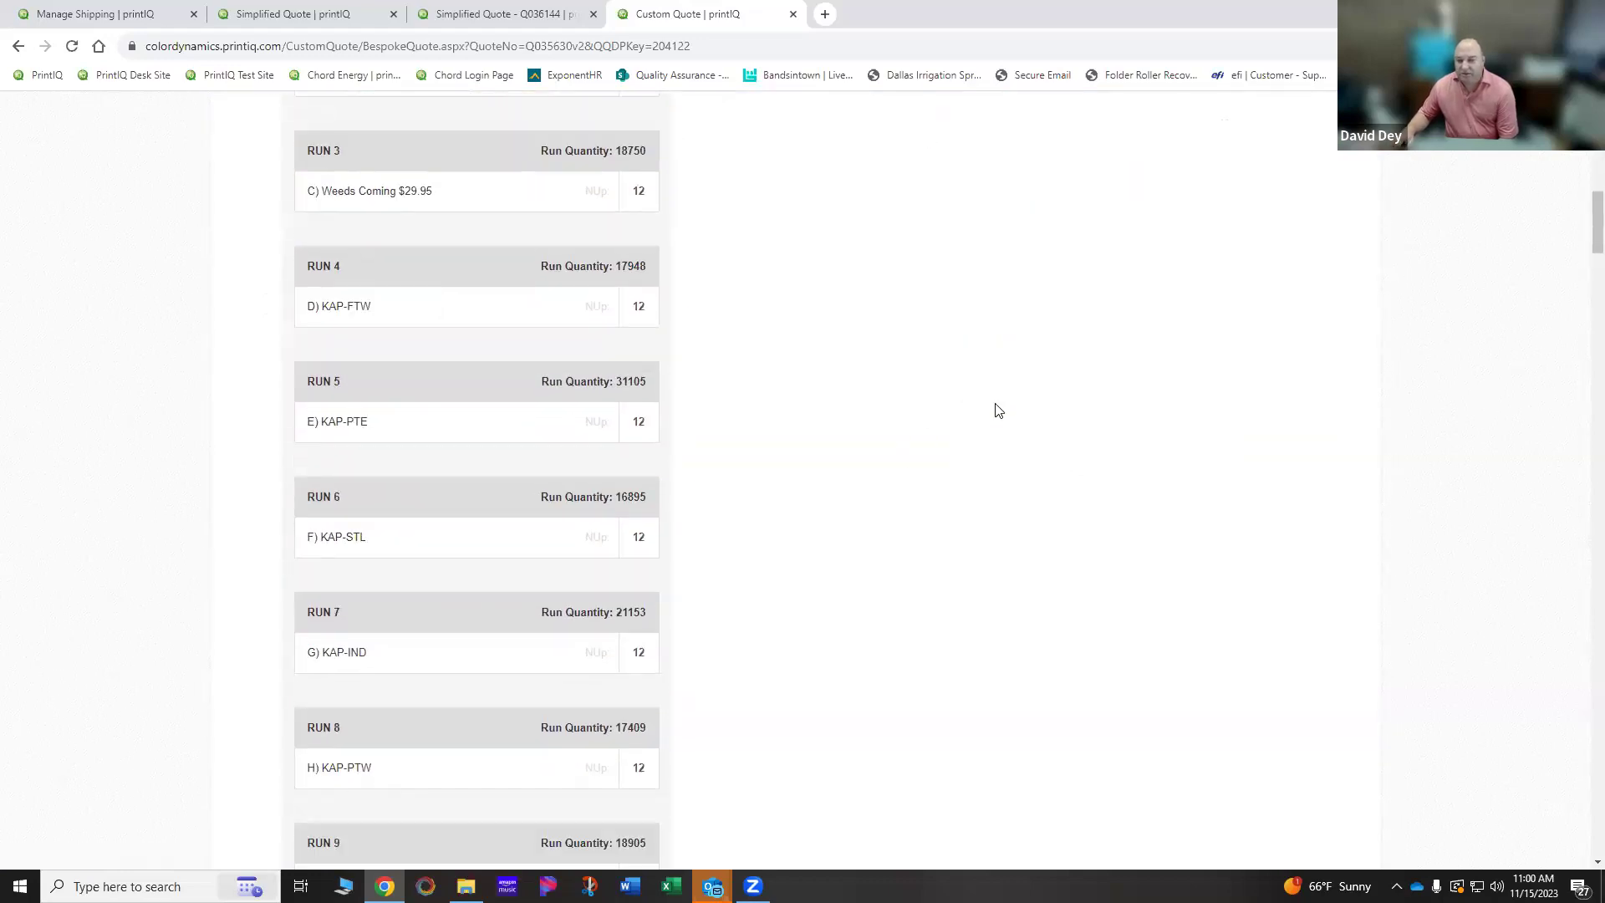
{"action": "scroll", "coordinate": [995, 410], "scroll_direction": "down", "scroll_amount": 9}
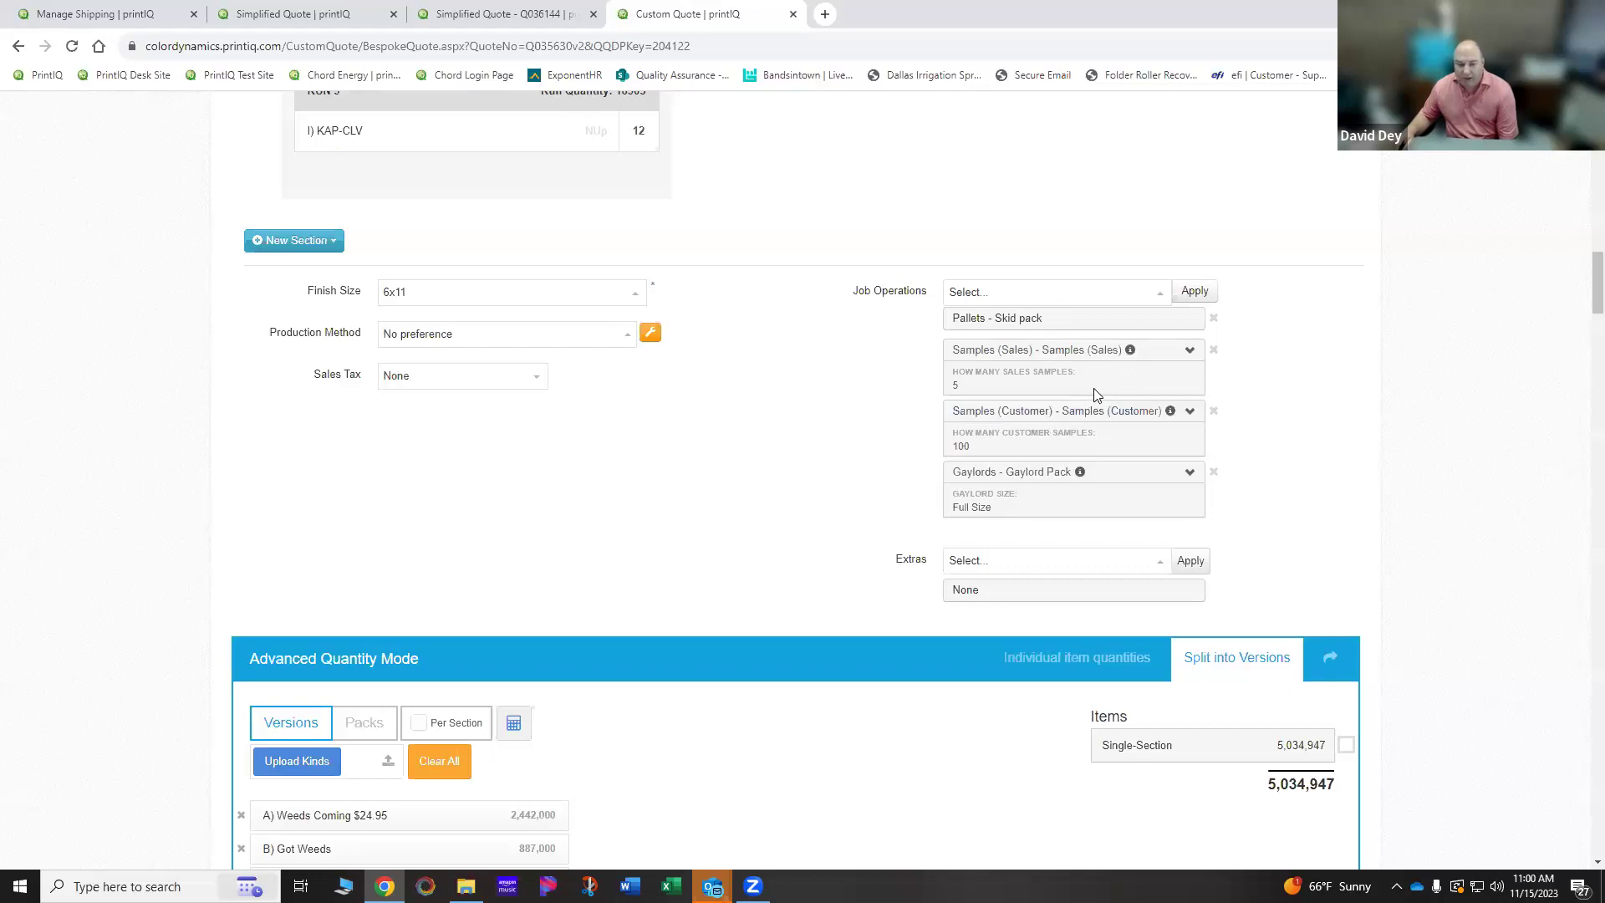
{"action": "scroll", "coordinate": [872, 407], "scroll_direction": "up", "scroll_amount": 2}
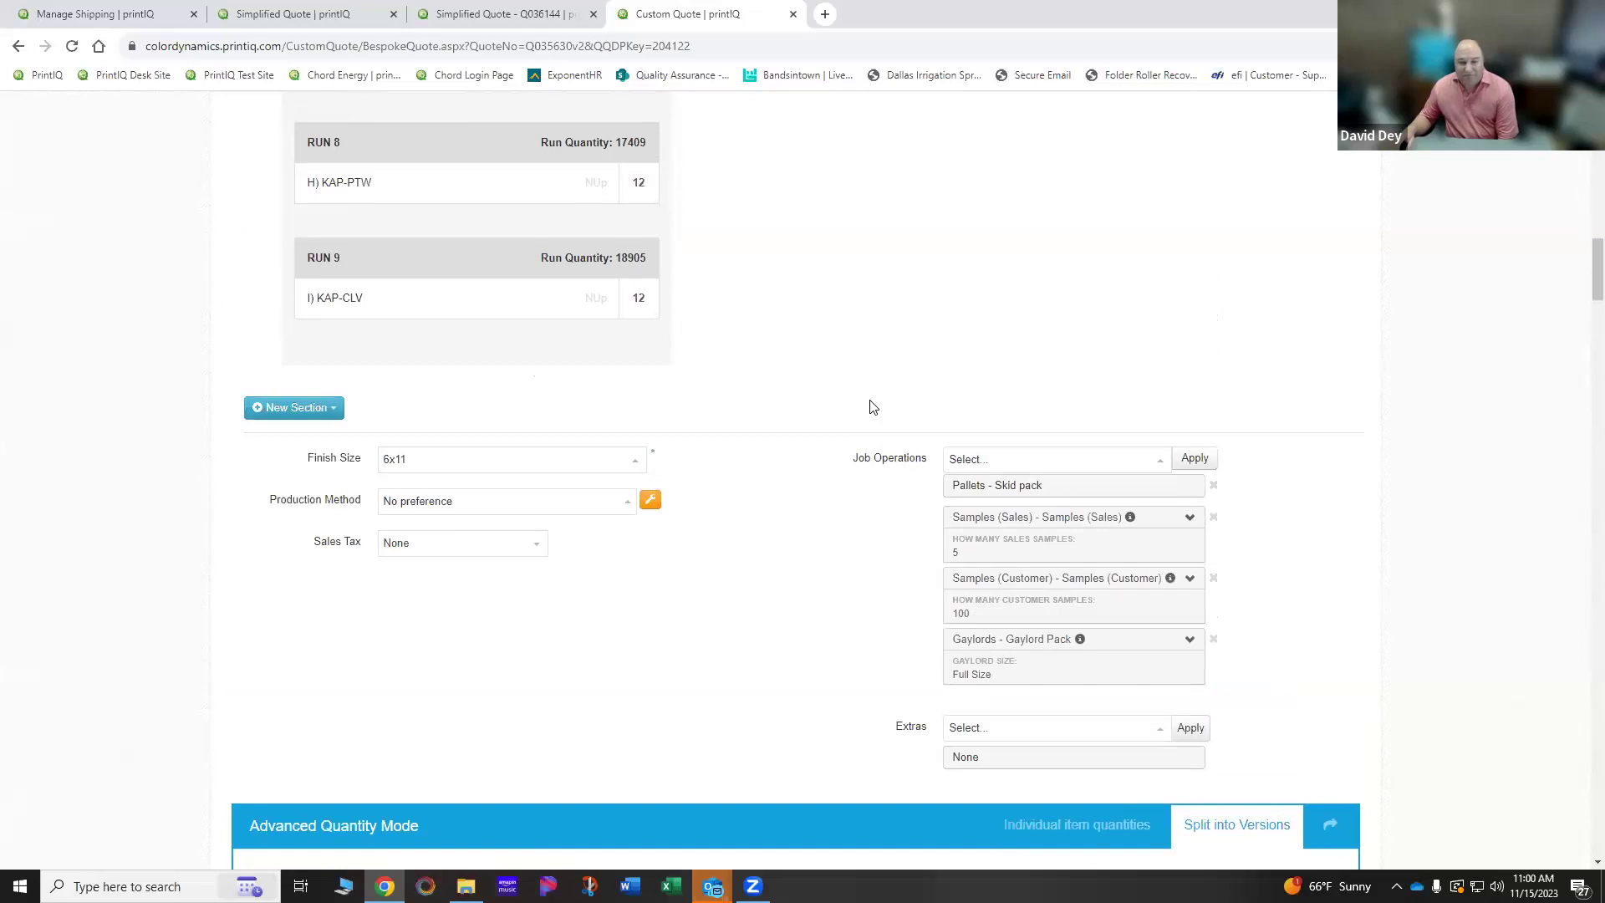
{"action": "scroll", "coordinate": [820, 448], "scroll_direction": "down", "scroll_amount": 9}
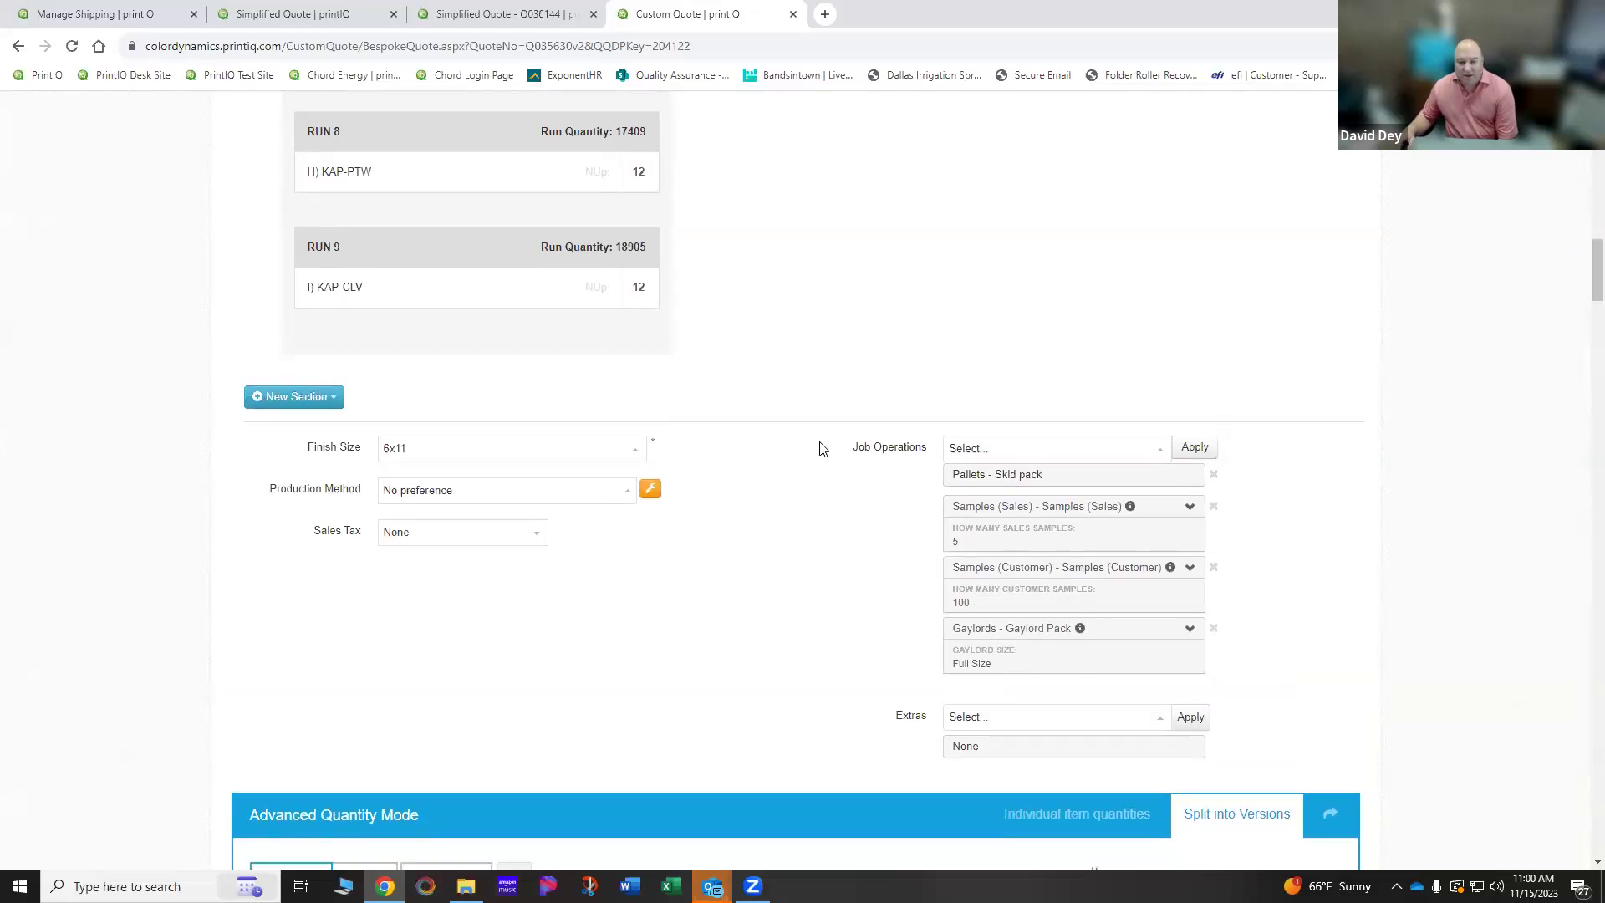
Step: Examine the Postcards quote's product description, total price and the first run's operation breakdown
{"action": "scroll", "coordinate": [819, 449], "scroll_direction": "down", "scroll_amount": 4}
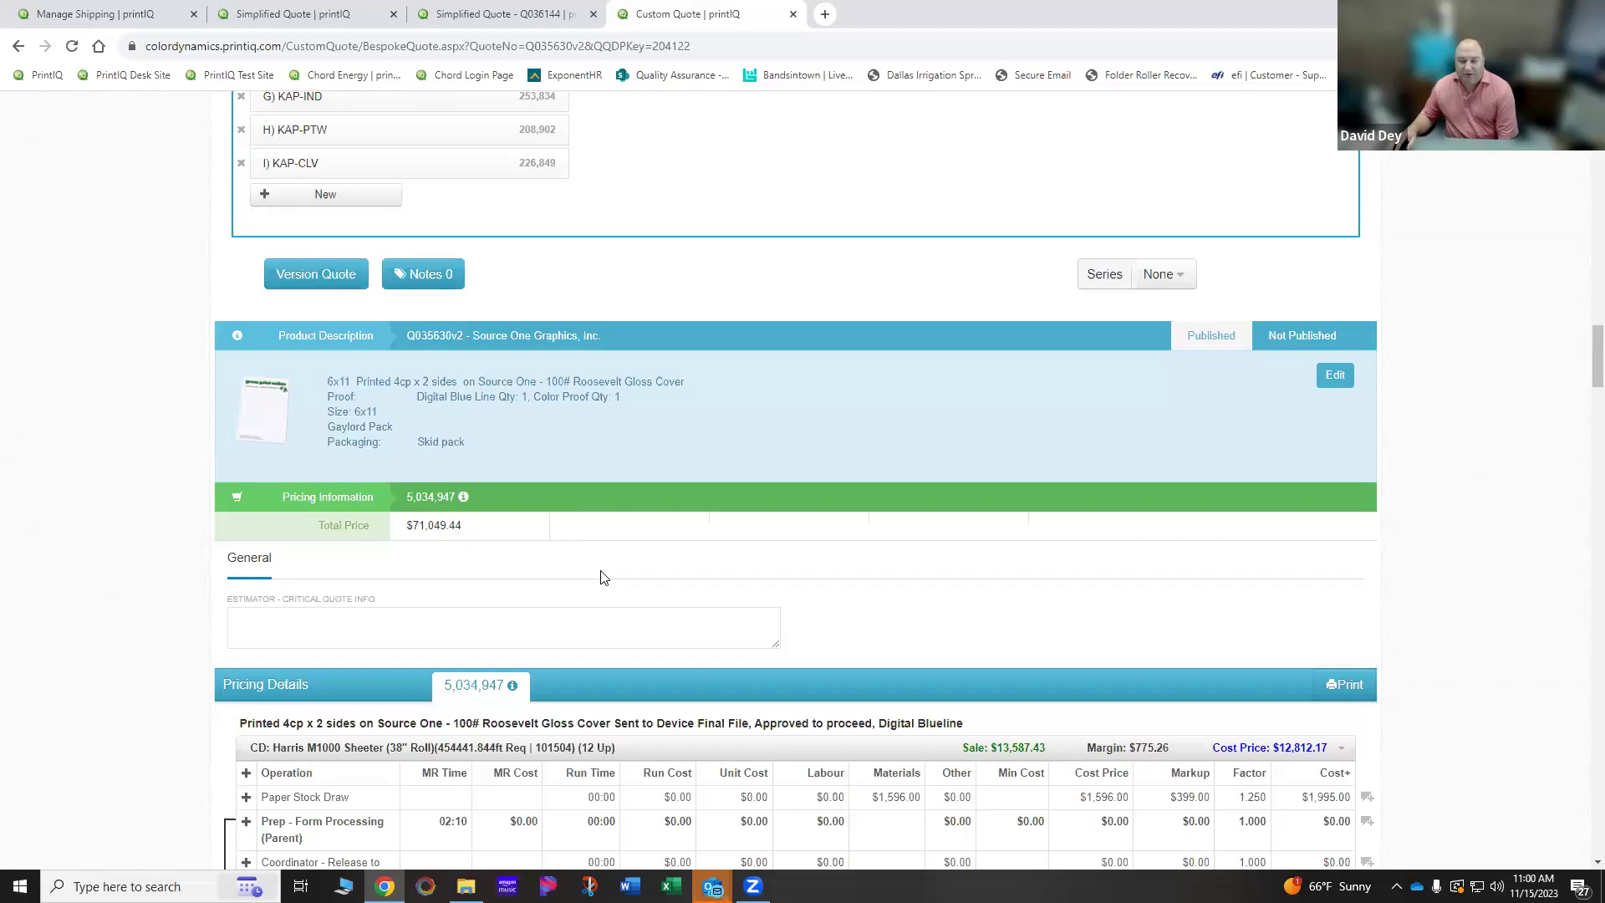
{"action": "scroll", "coordinate": [604, 576], "scroll_direction": "down", "scroll_amount": 1}
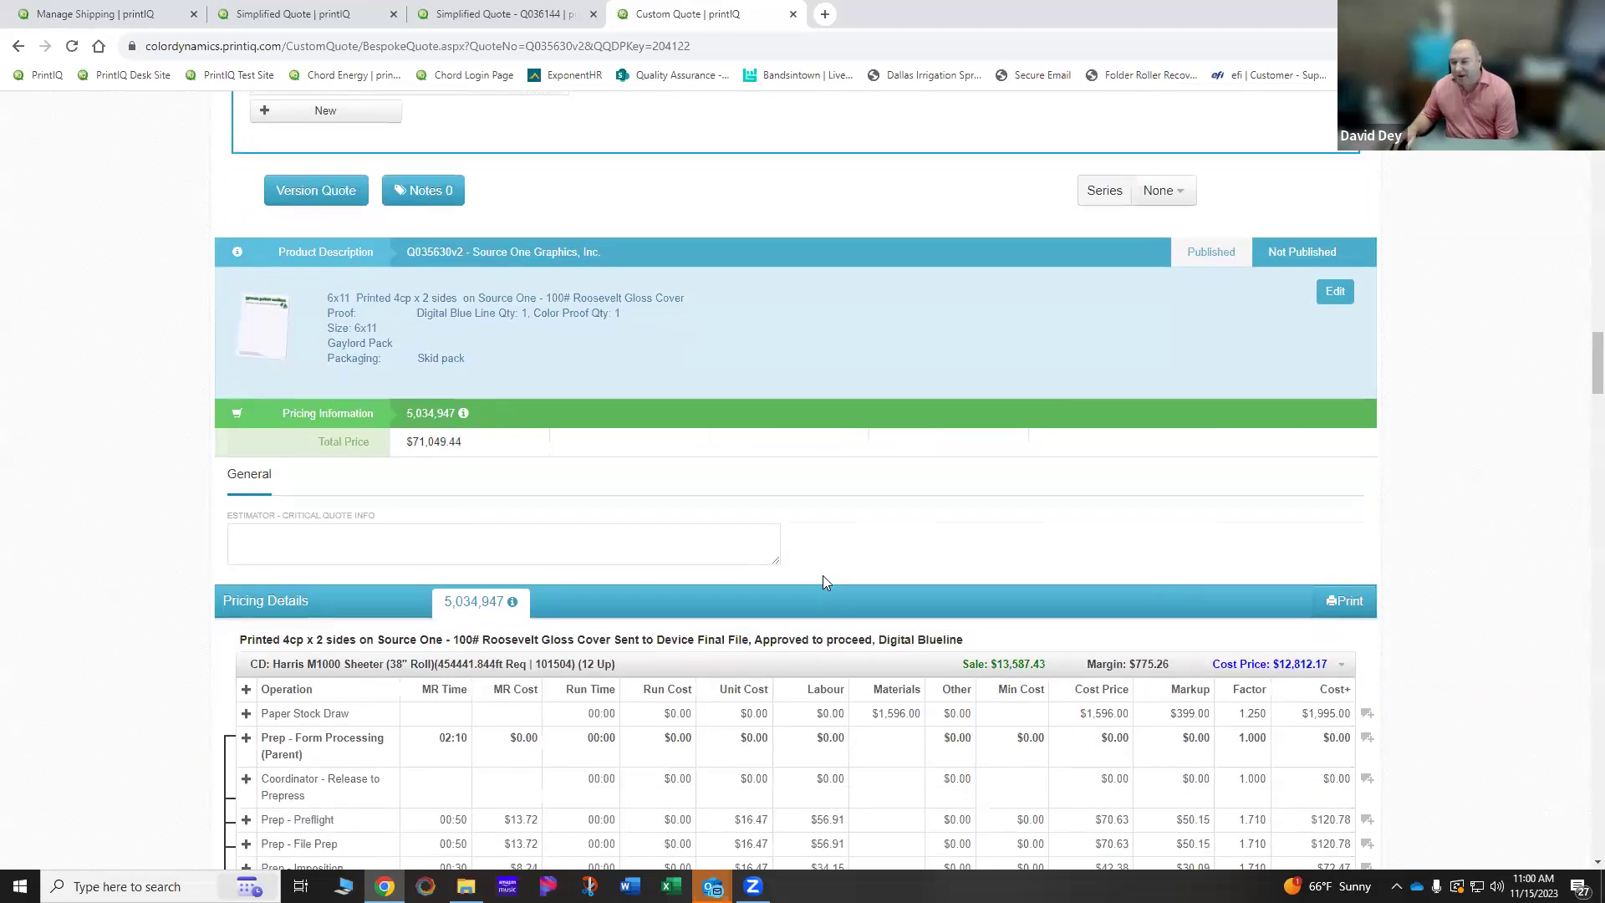
{"action": "scroll", "coordinate": [831, 573], "scroll_direction": "down", "scroll_amount": 3}
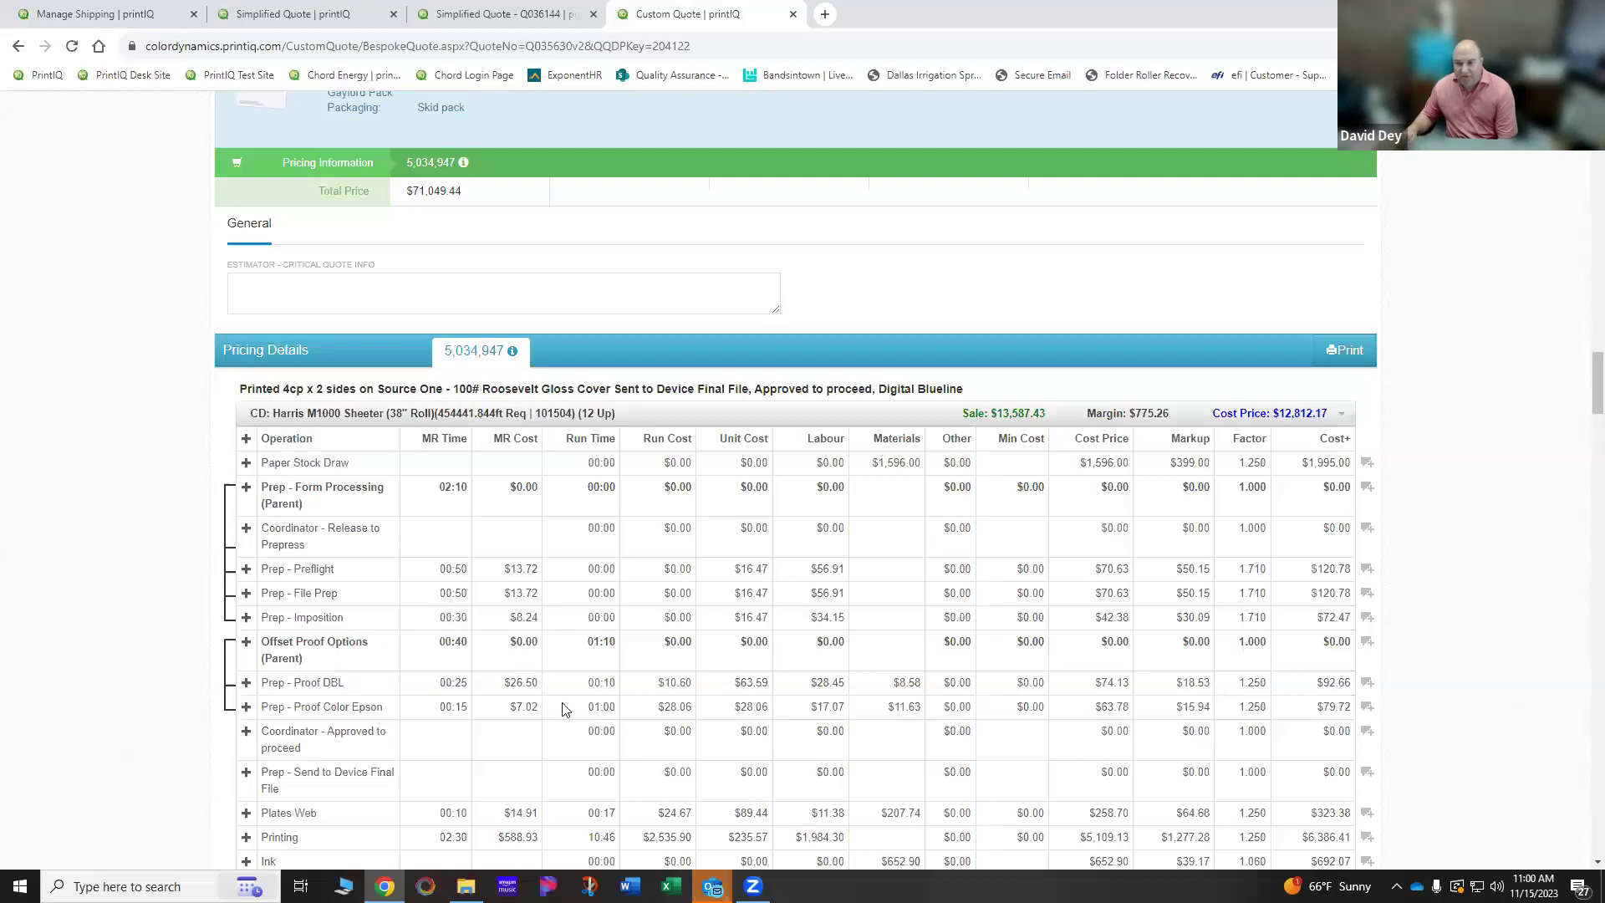
{"action": "scroll", "coordinate": [518, 707], "scroll_direction": "down", "scroll_amount": 2}
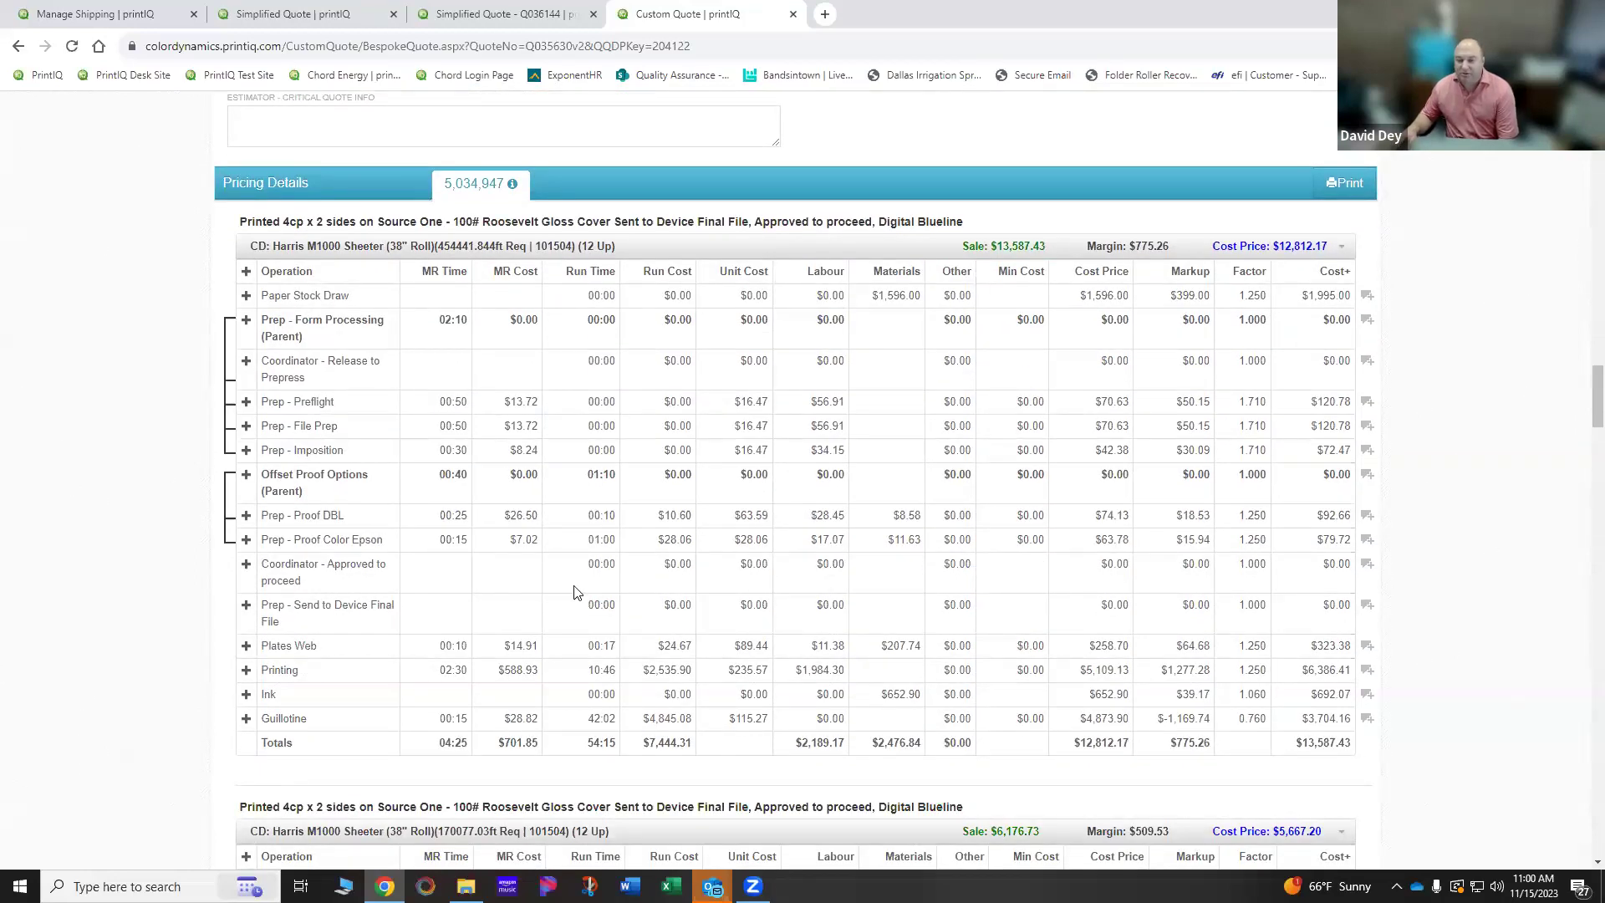
{"action": "scroll", "coordinate": [575, 592], "scroll_direction": "up", "scroll_amount": 7}
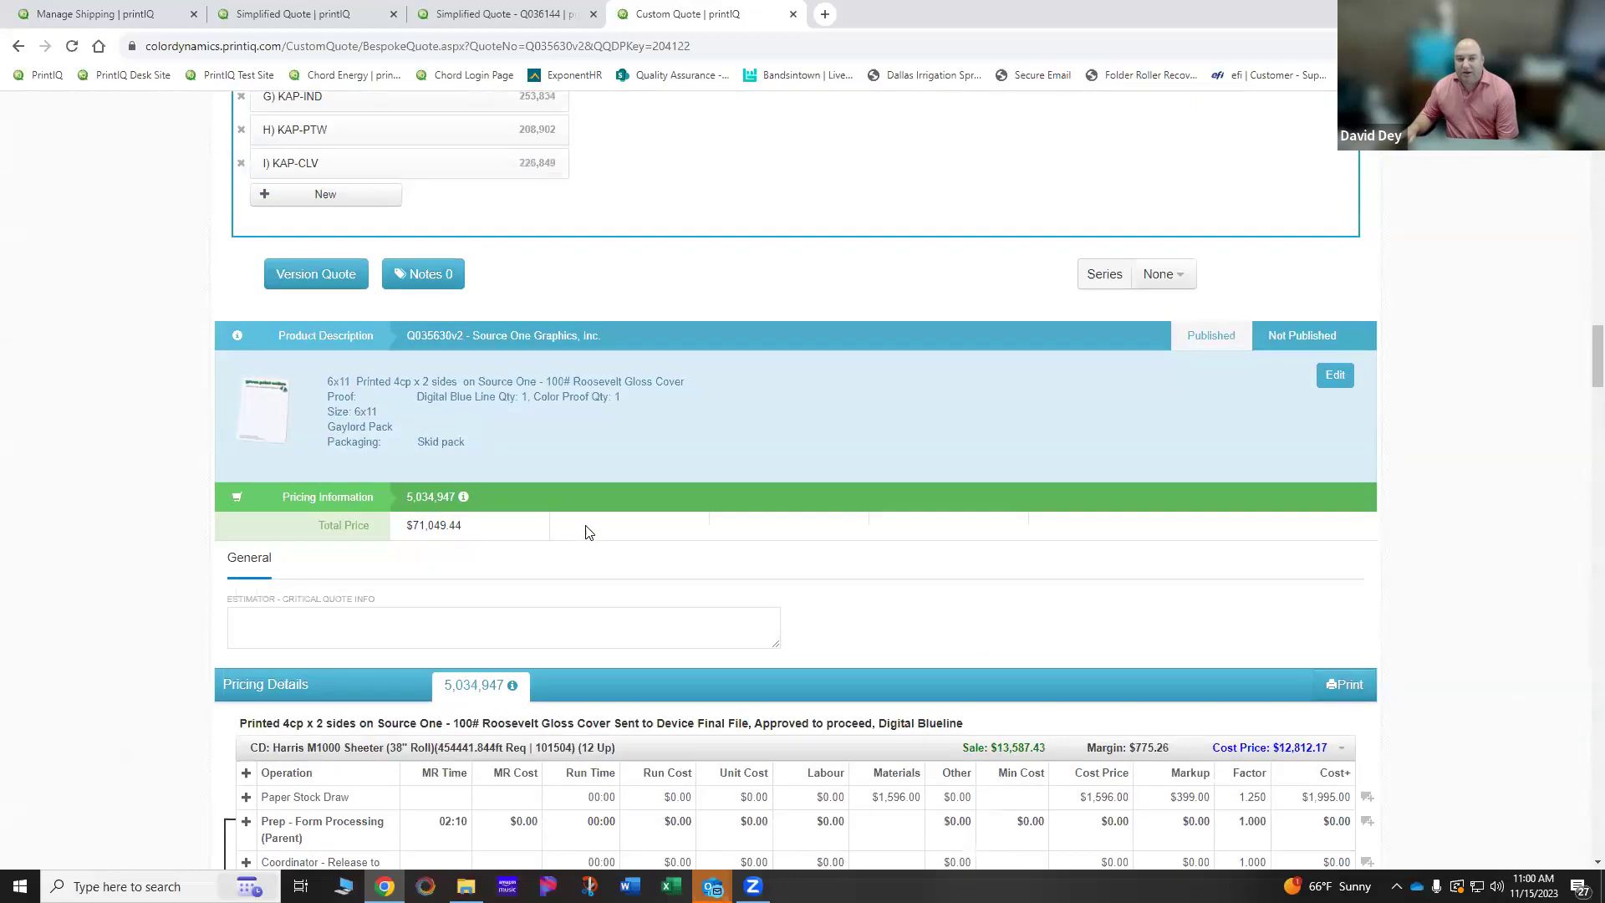
Step: Check the quantities entered per version and return to the Postcards quote's header and single-section options
{"action": "scroll", "coordinate": [691, 525], "scroll_direction": "up", "scroll_amount": 3}
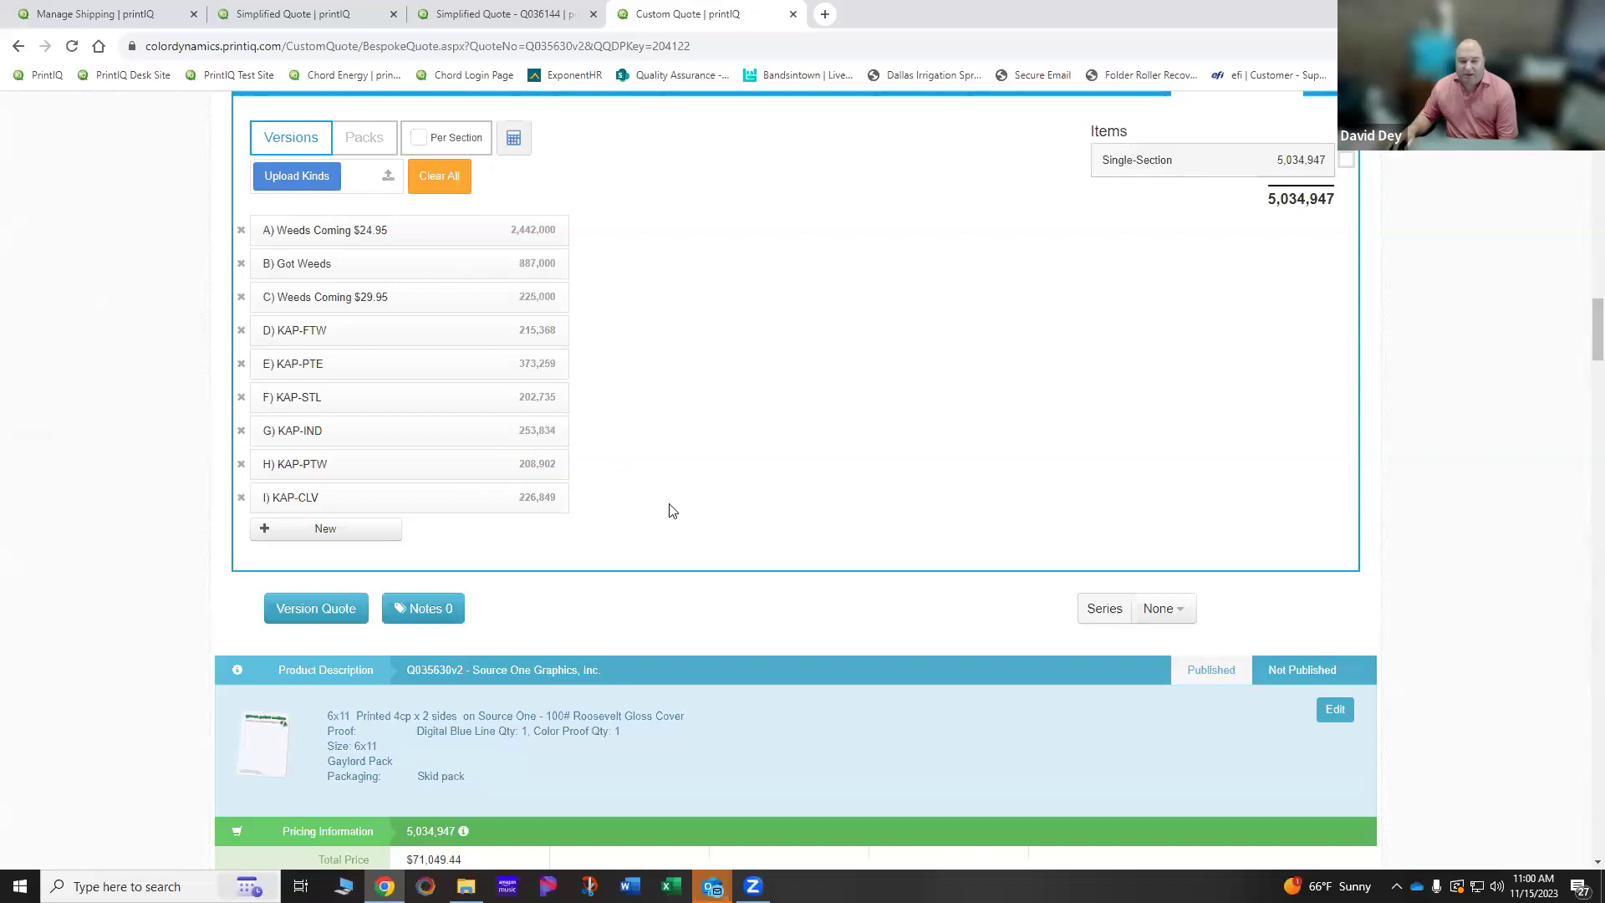
{"action": "scroll", "coordinate": [681, 516], "scroll_direction": "up", "scroll_amount": 12}
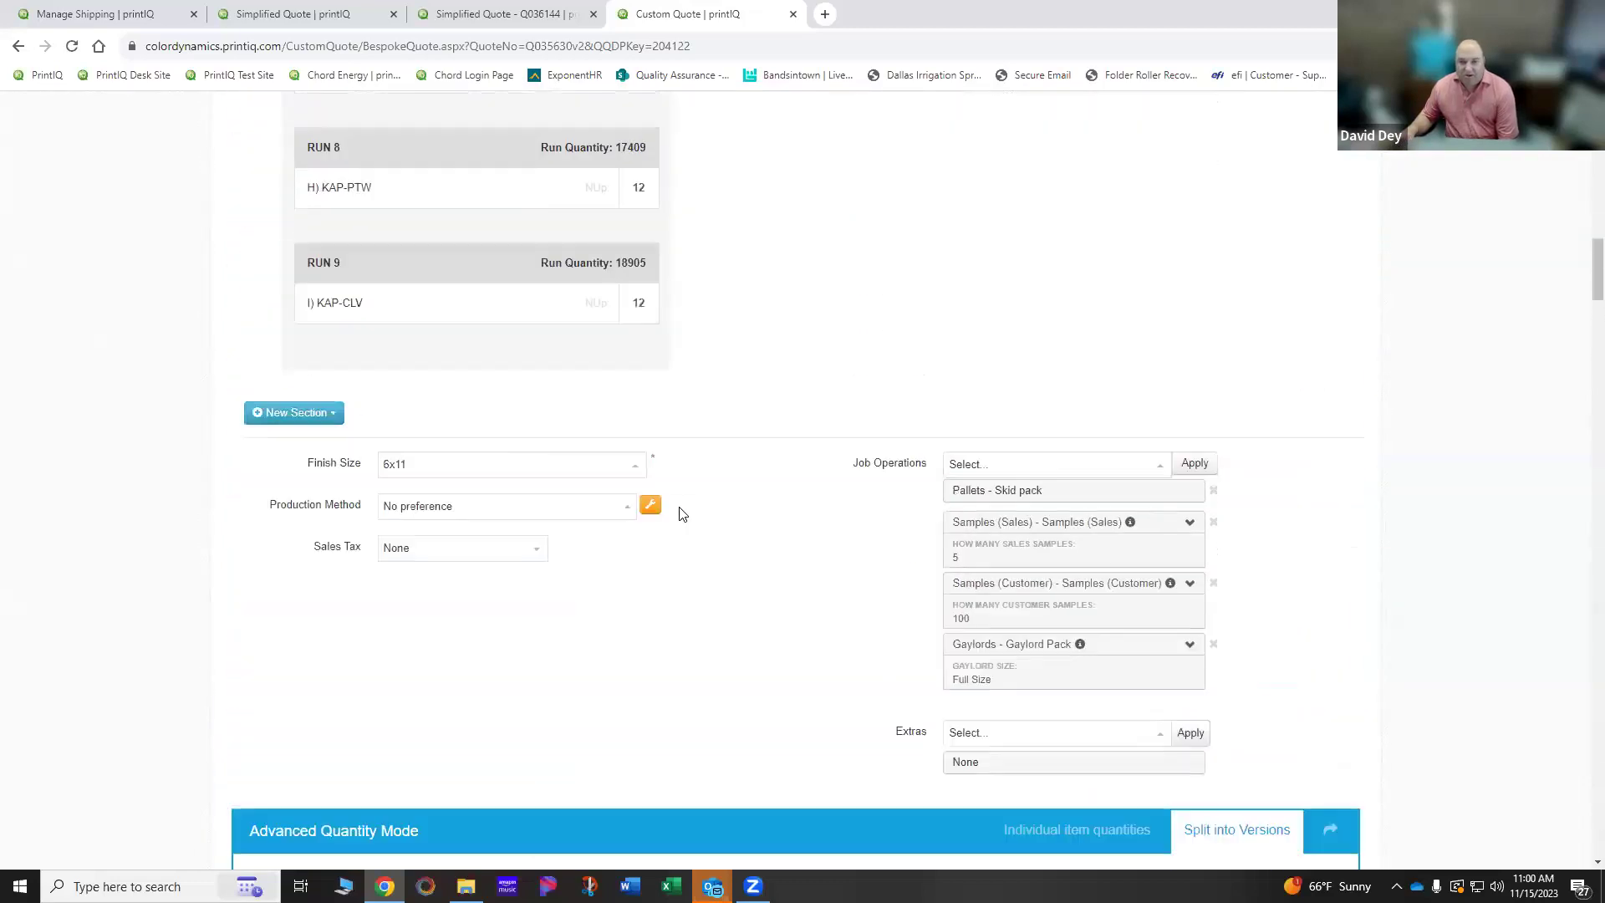
{"action": "scroll", "coordinate": [735, 527], "scroll_direction": "up", "scroll_amount": 15}
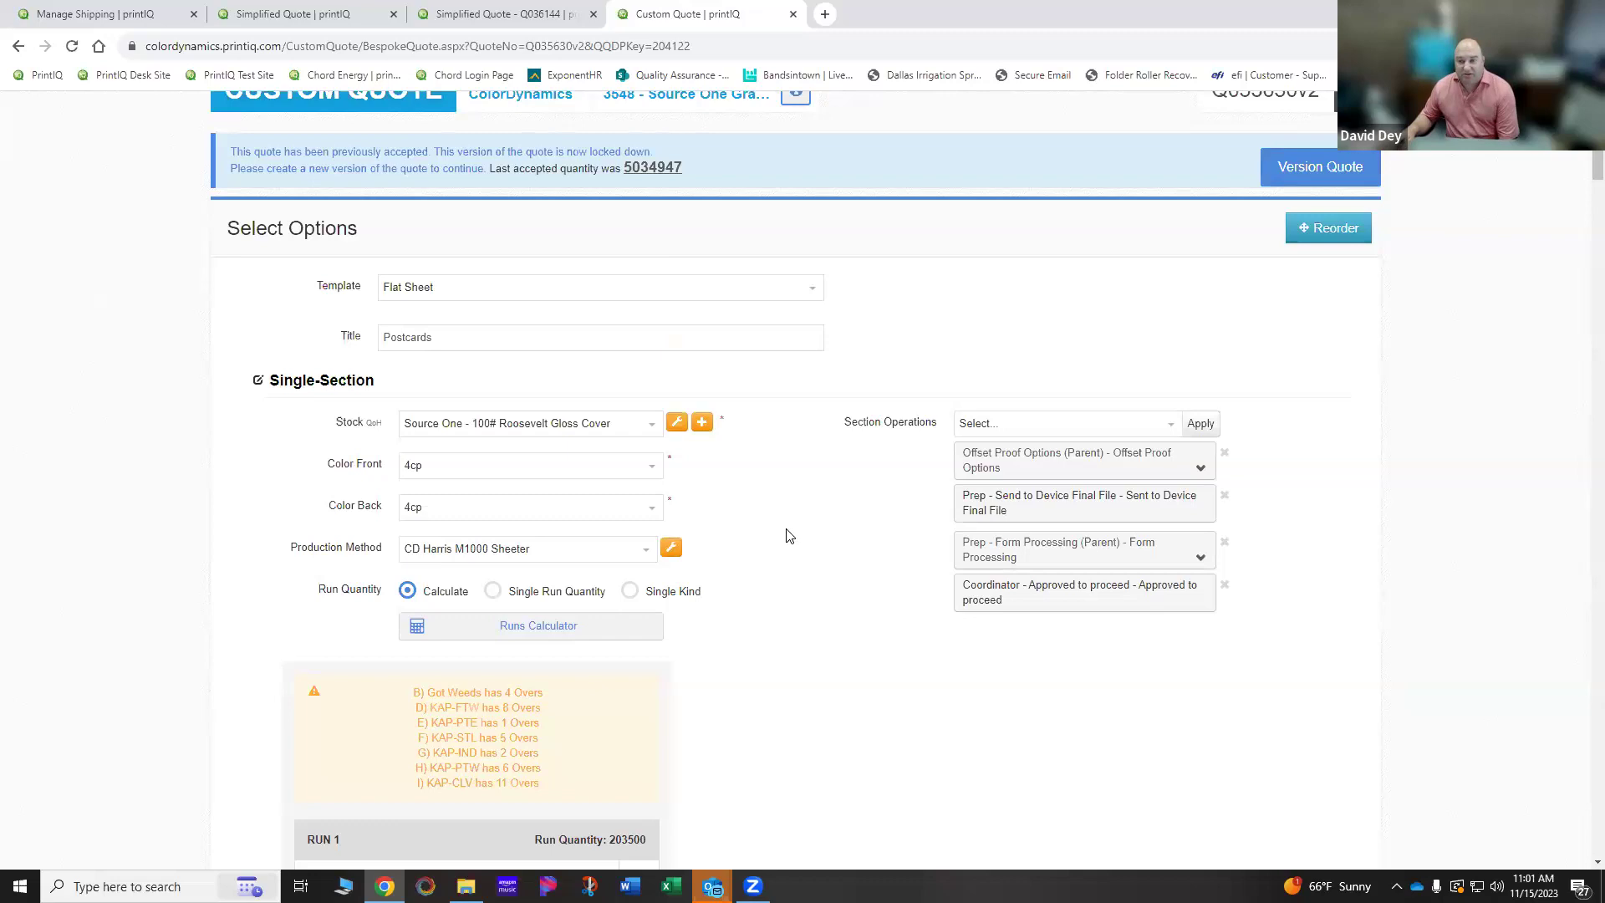
{"action": "scroll", "coordinate": [792, 540], "scroll_direction": "down", "scroll_amount": 1}
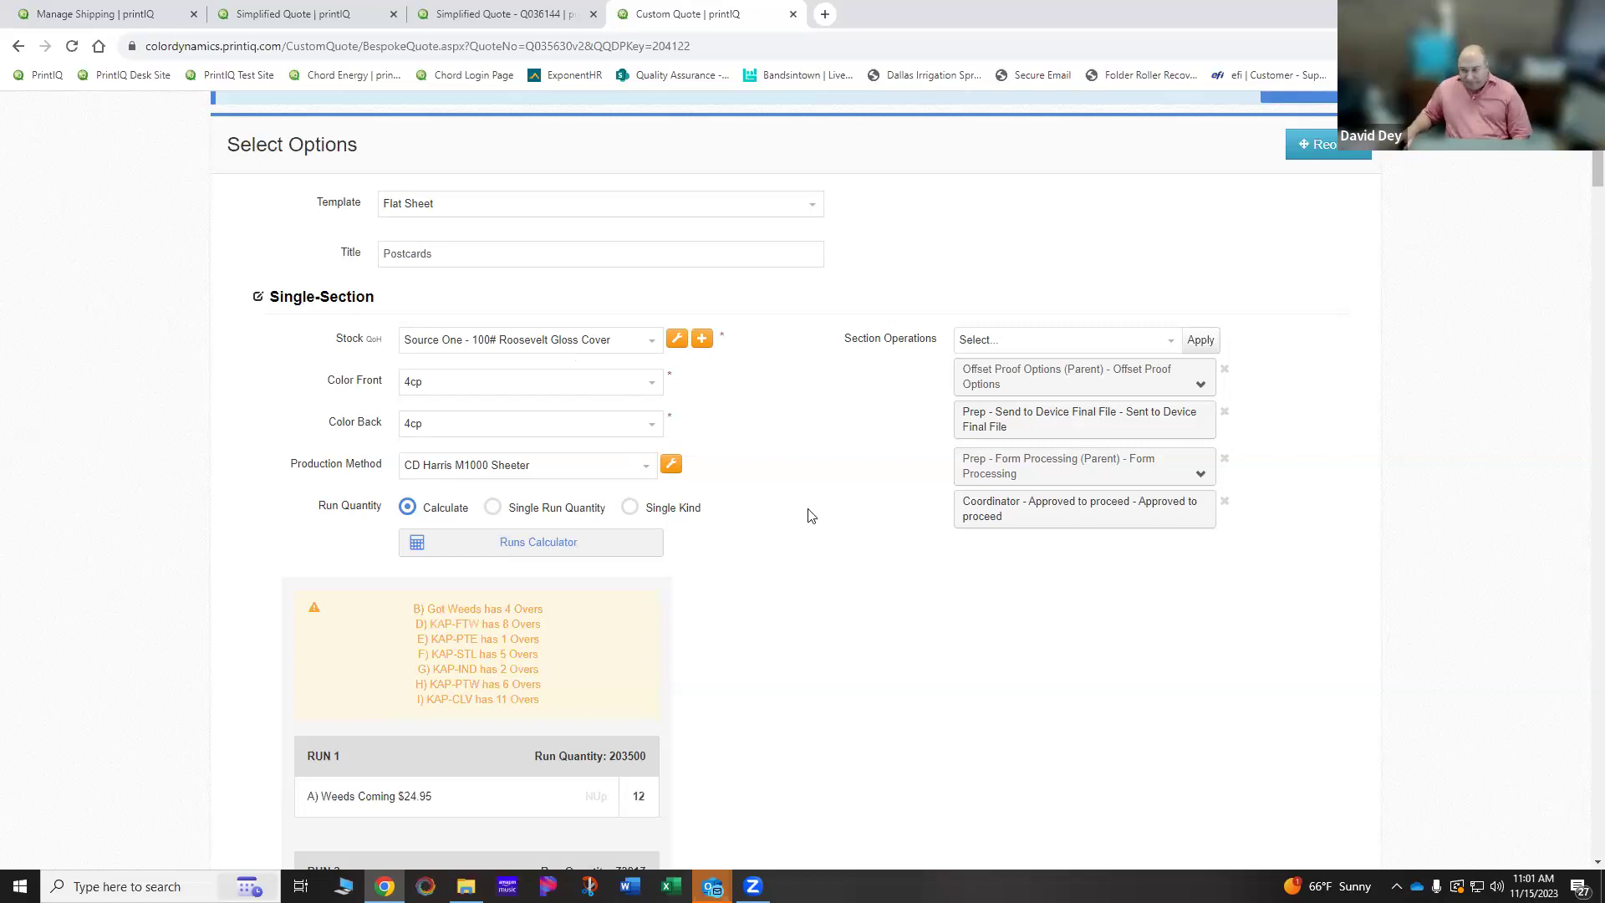
{"action": "scroll", "coordinate": [812, 518], "scroll_direction": "up", "scroll_amount": 3}
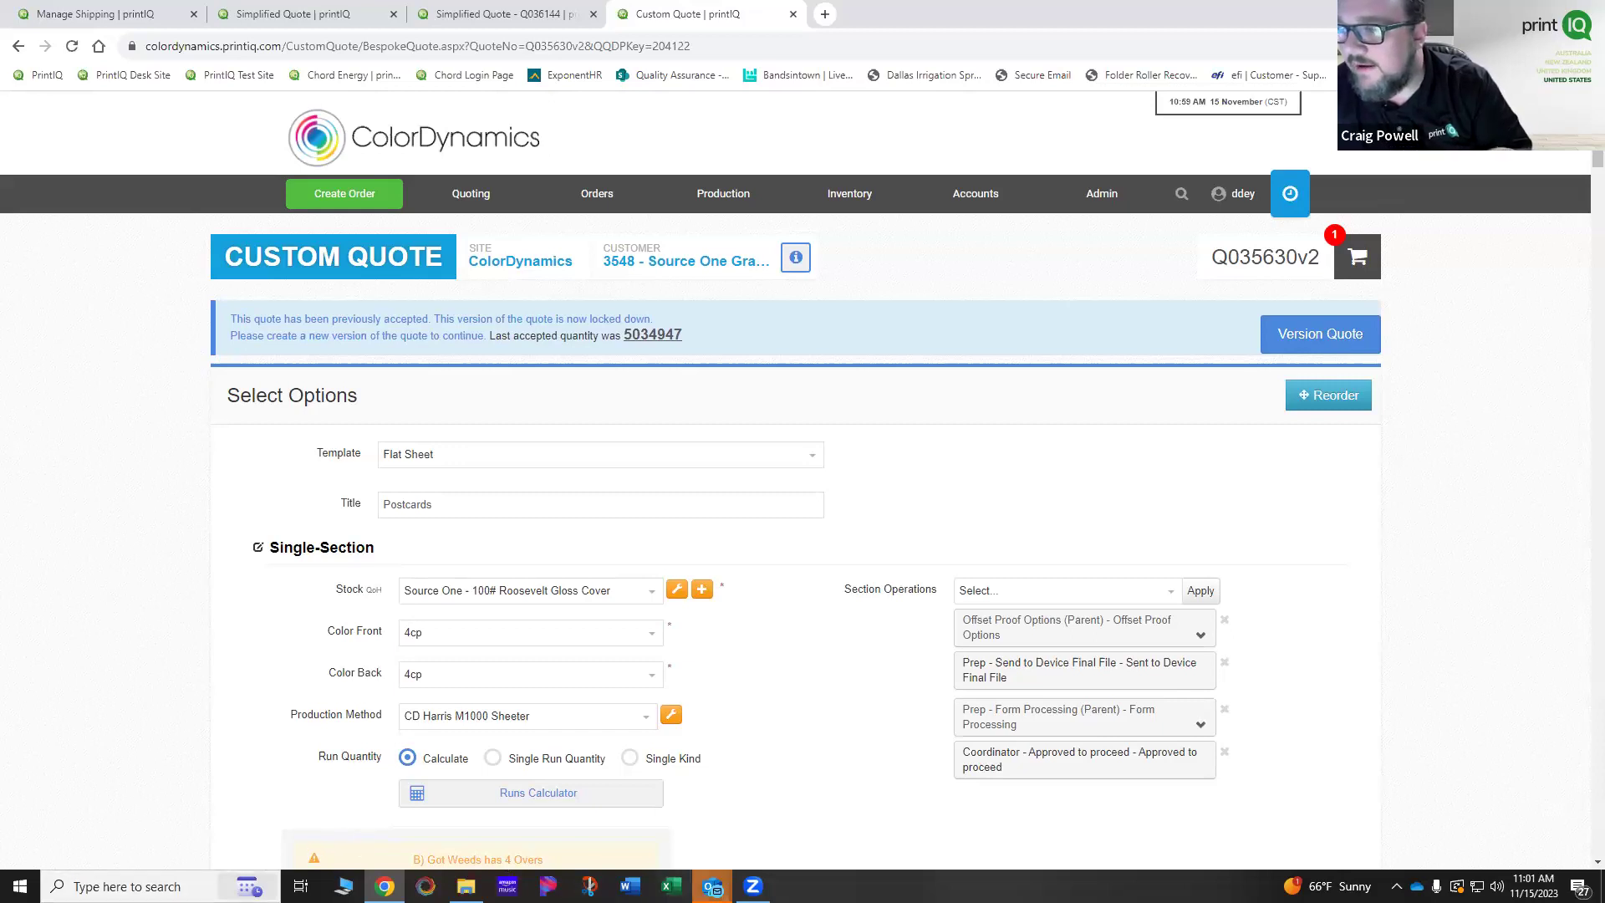
Step: Open the orders list and look through the last 50 jobs
{"action": "mouse_move", "coordinate": [752, 886]}
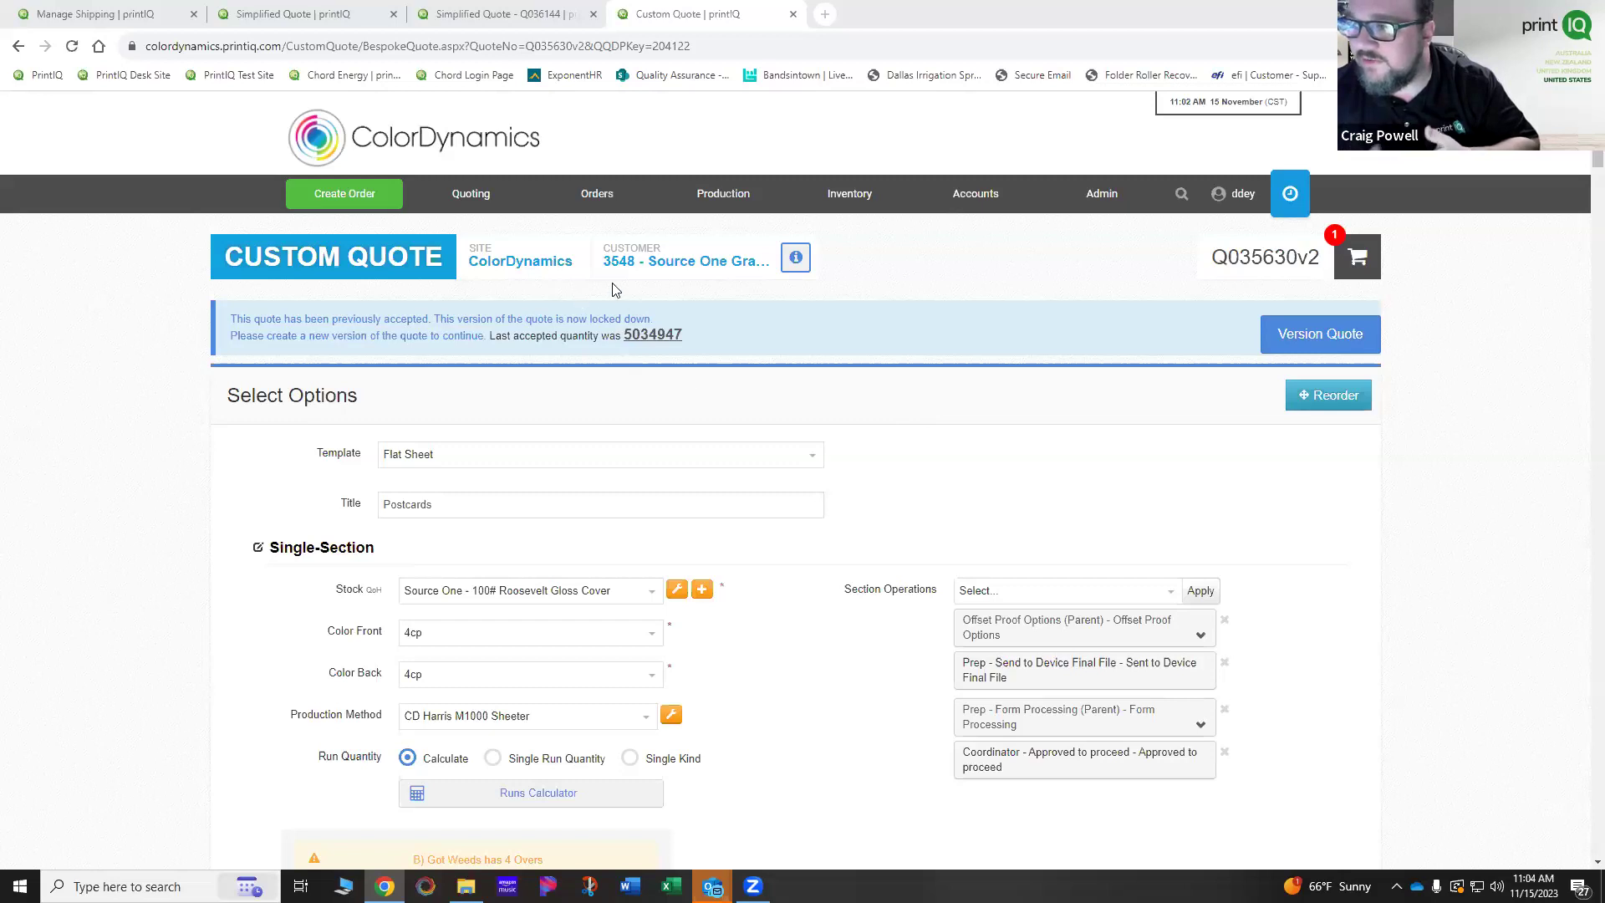
{"action": "left_click", "coordinate": [595, 197]}
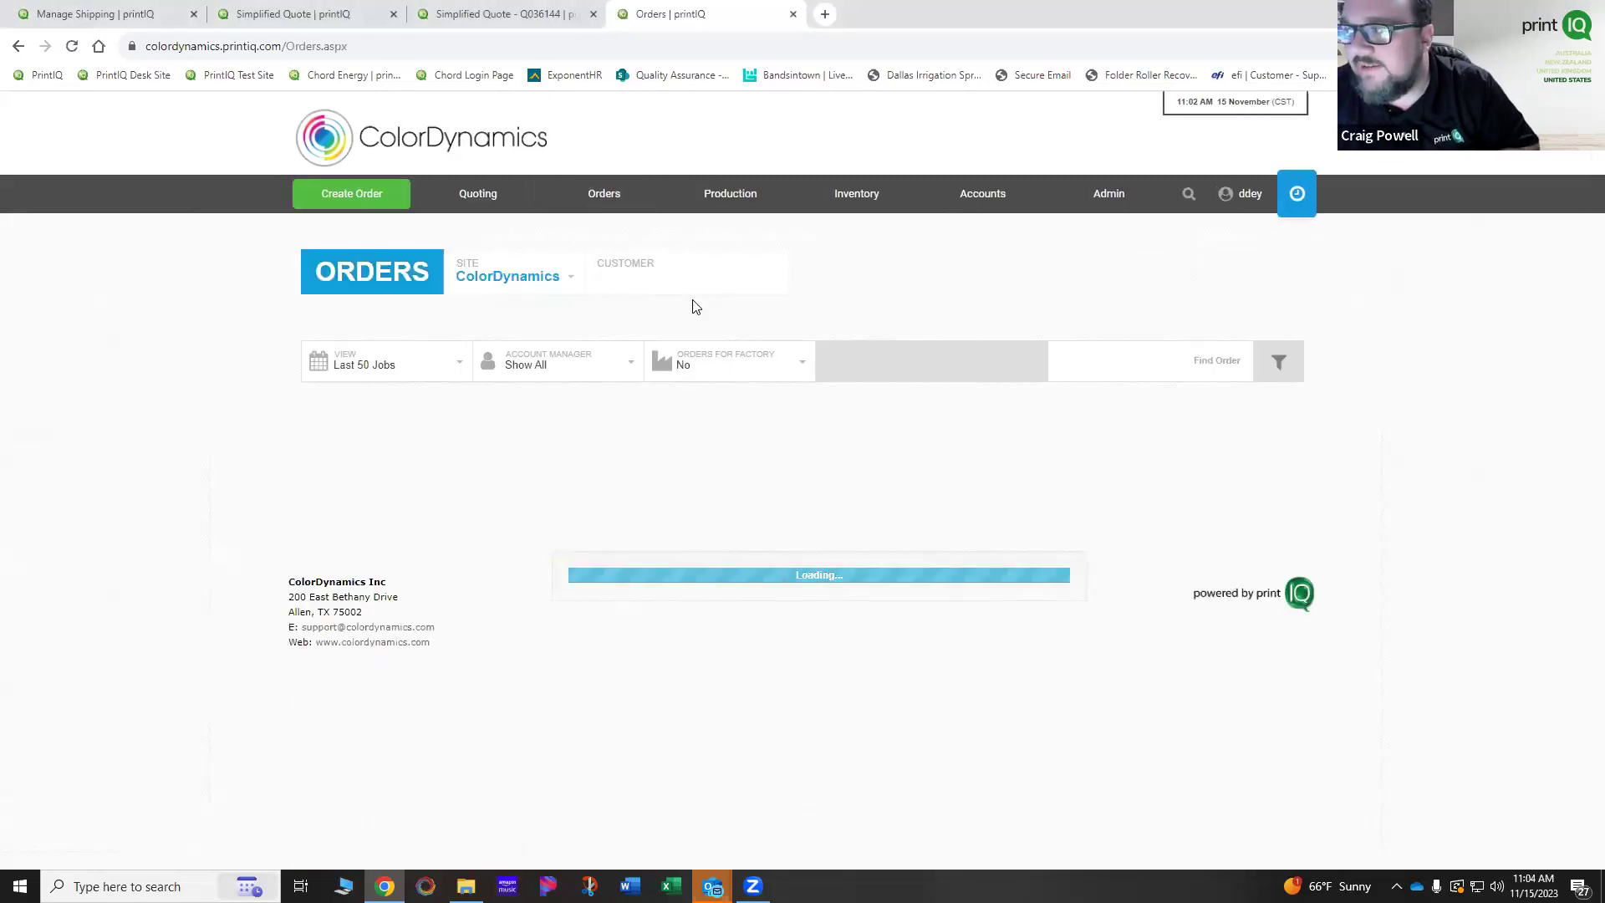
{"action": "scroll", "coordinate": [707, 299], "scroll_direction": "down", "scroll_amount": 2}
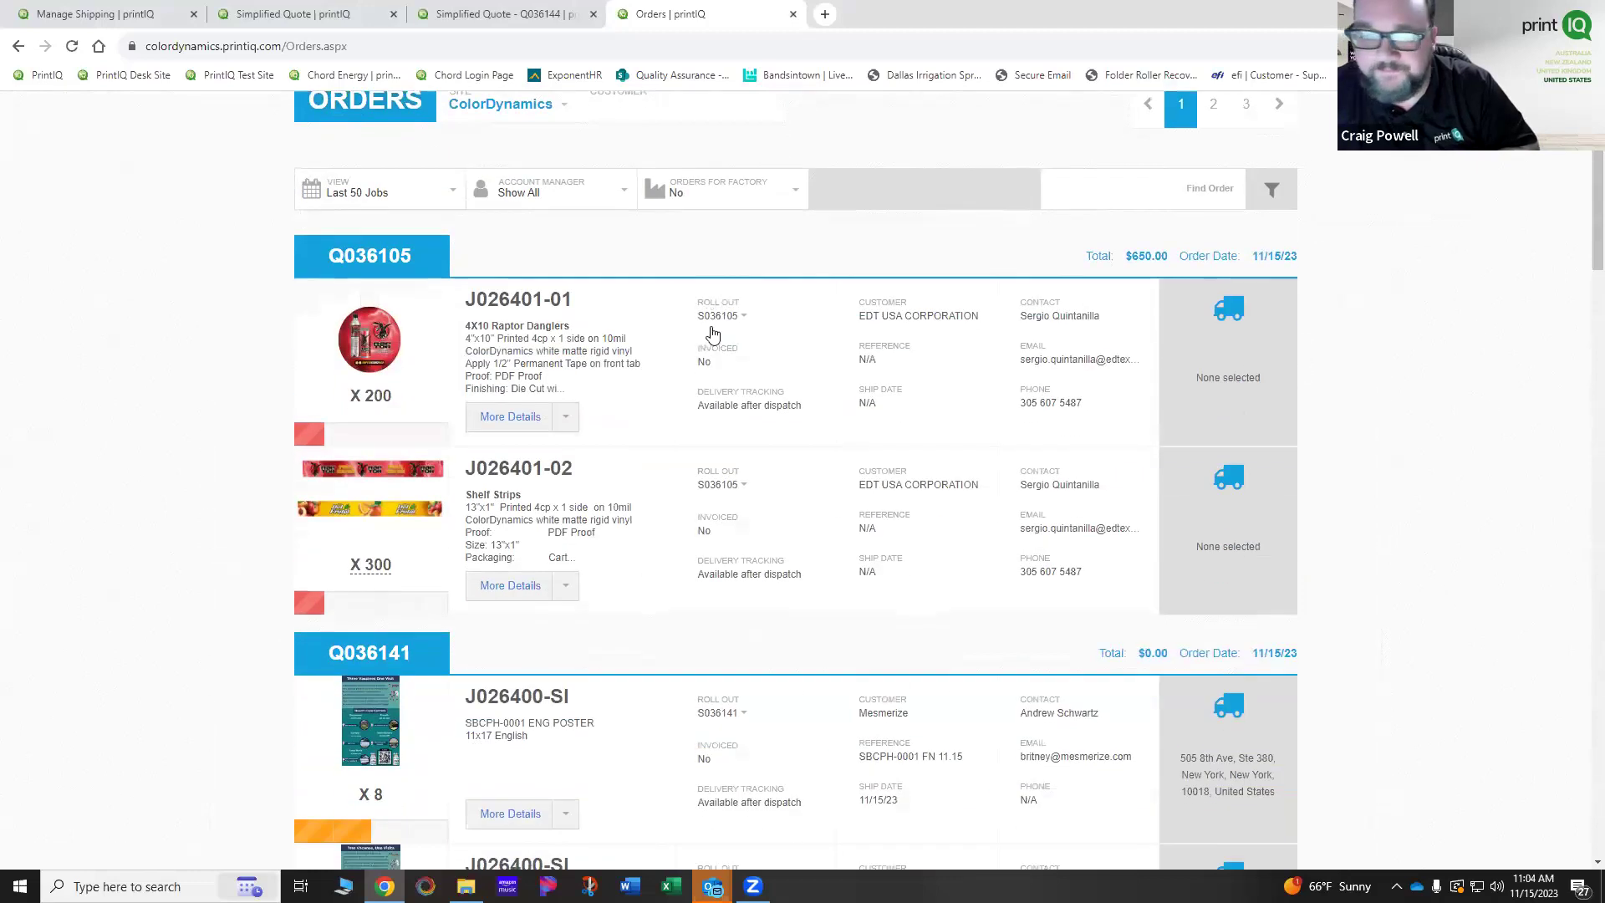
{"action": "scroll", "coordinate": [712, 334], "scroll_direction": "down", "scroll_amount": 13}
{"action": "scroll", "coordinate": [727, 372], "scroll_direction": "down", "scroll_amount": 11}
{"action": "scroll", "coordinate": [734, 379], "scroll_direction": "down", "scroll_amount": 9}
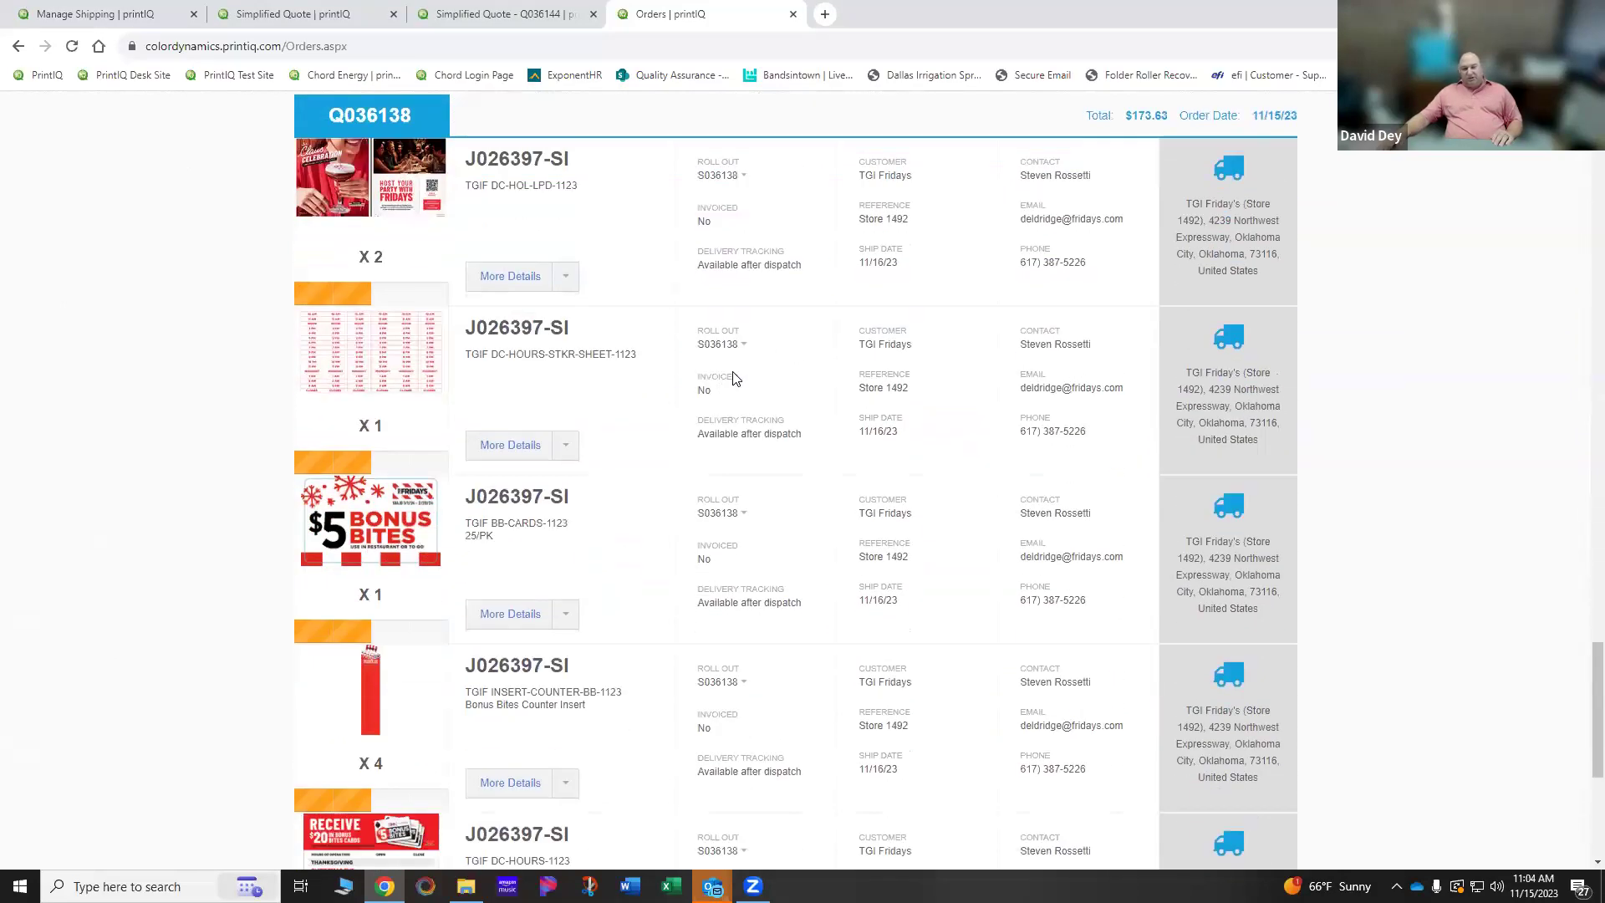
{"action": "scroll", "coordinate": [734, 379], "scroll_direction": "down", "scroll_amount": 4}
{"action": "scroll", "coordinate": [734, 371], "scroll_direction": "up", "scroll_amount": 20}
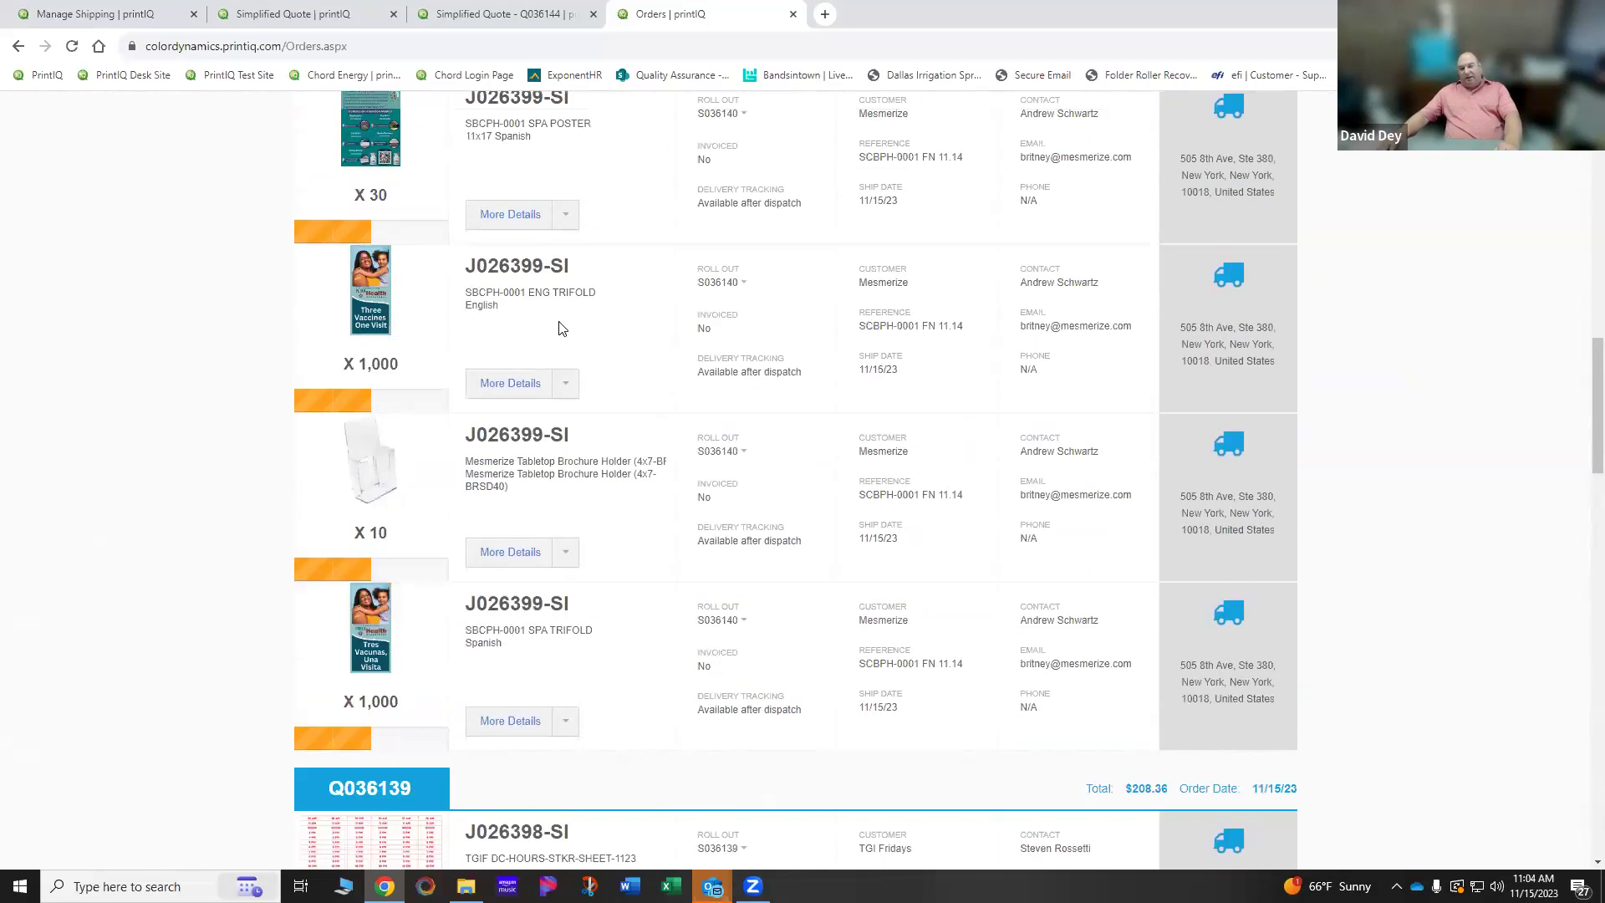
{"action": "scroll", "coordinate": [560, 279], "scroll_direction": "up", "scroll_amount": 15}
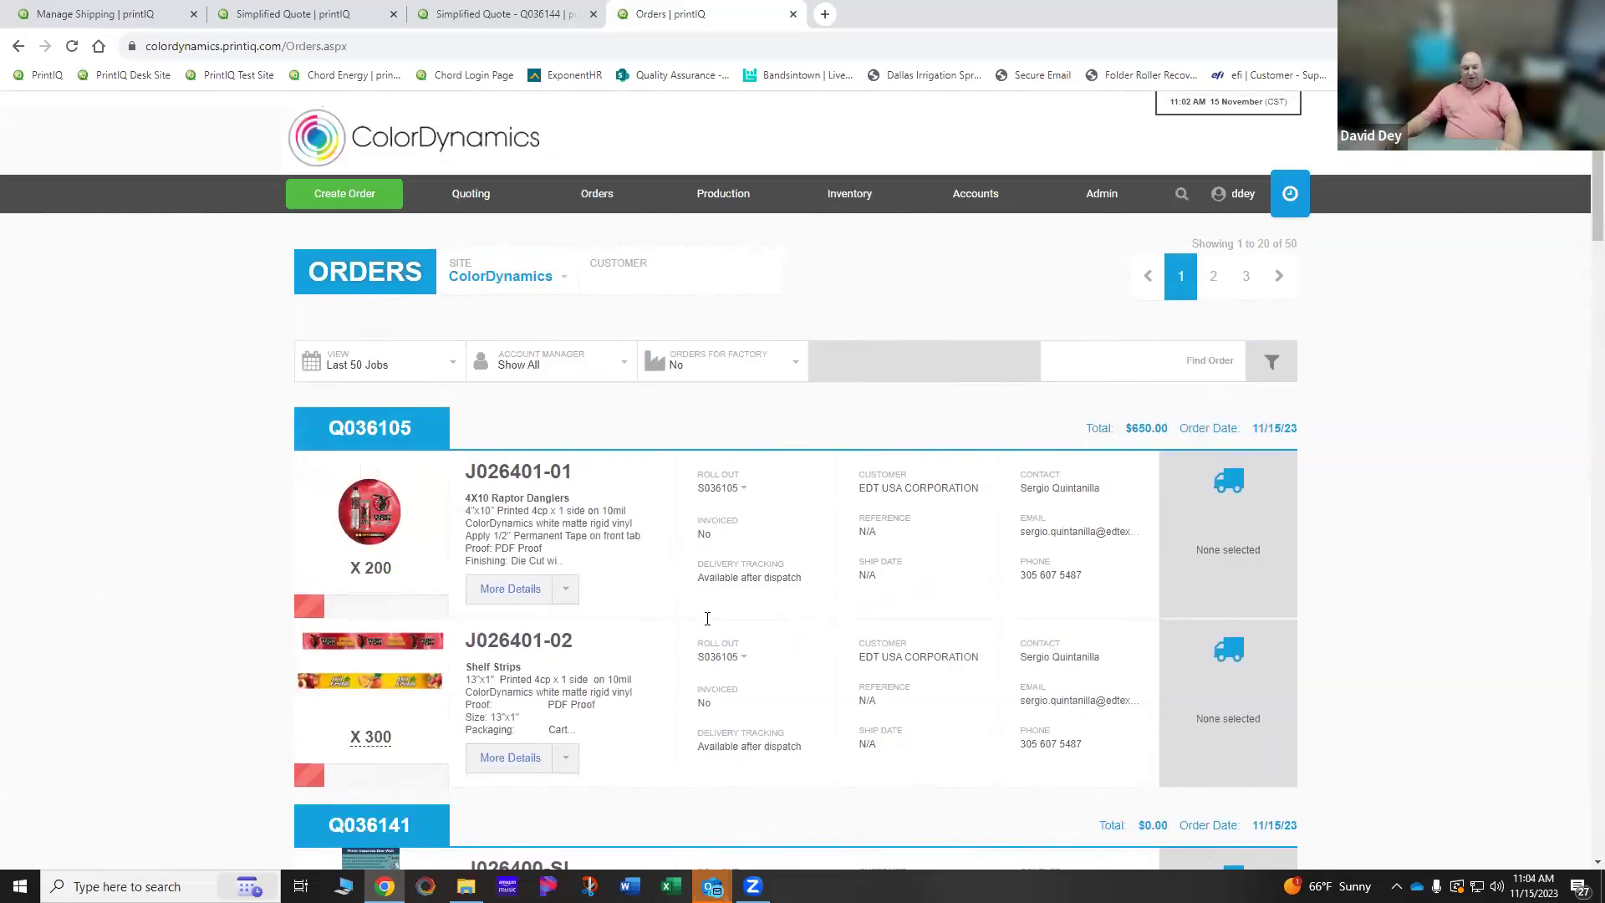
{"action": "scroll", "coordinate": [661, 671], "scroll_direction": "down", "scroll_amount": 3}
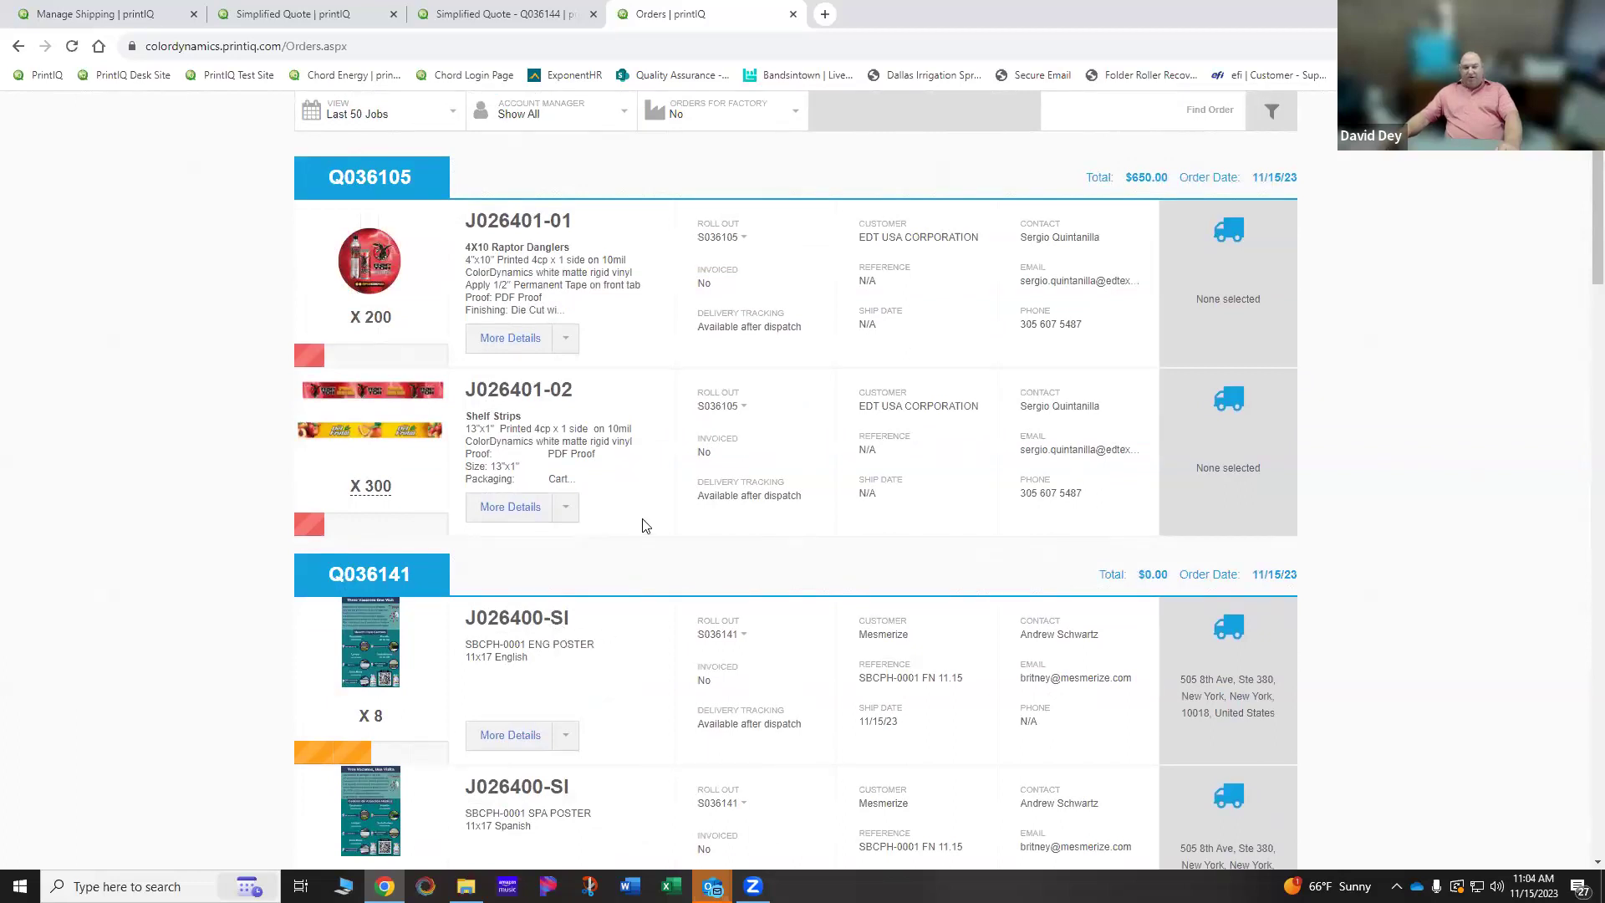
{"action": "scroll", "coordinate": [602, 618], "scroll_direction": "down", "scroll_amount": 1}
{"action": "scroll", "coordinate": [635, 502], "scroll_direction": "up", "scroll_amount": 1}
{"action": "scroll", "coordinate": [677, 427], "scroll_direction": "up", "scroll_amount": 3}
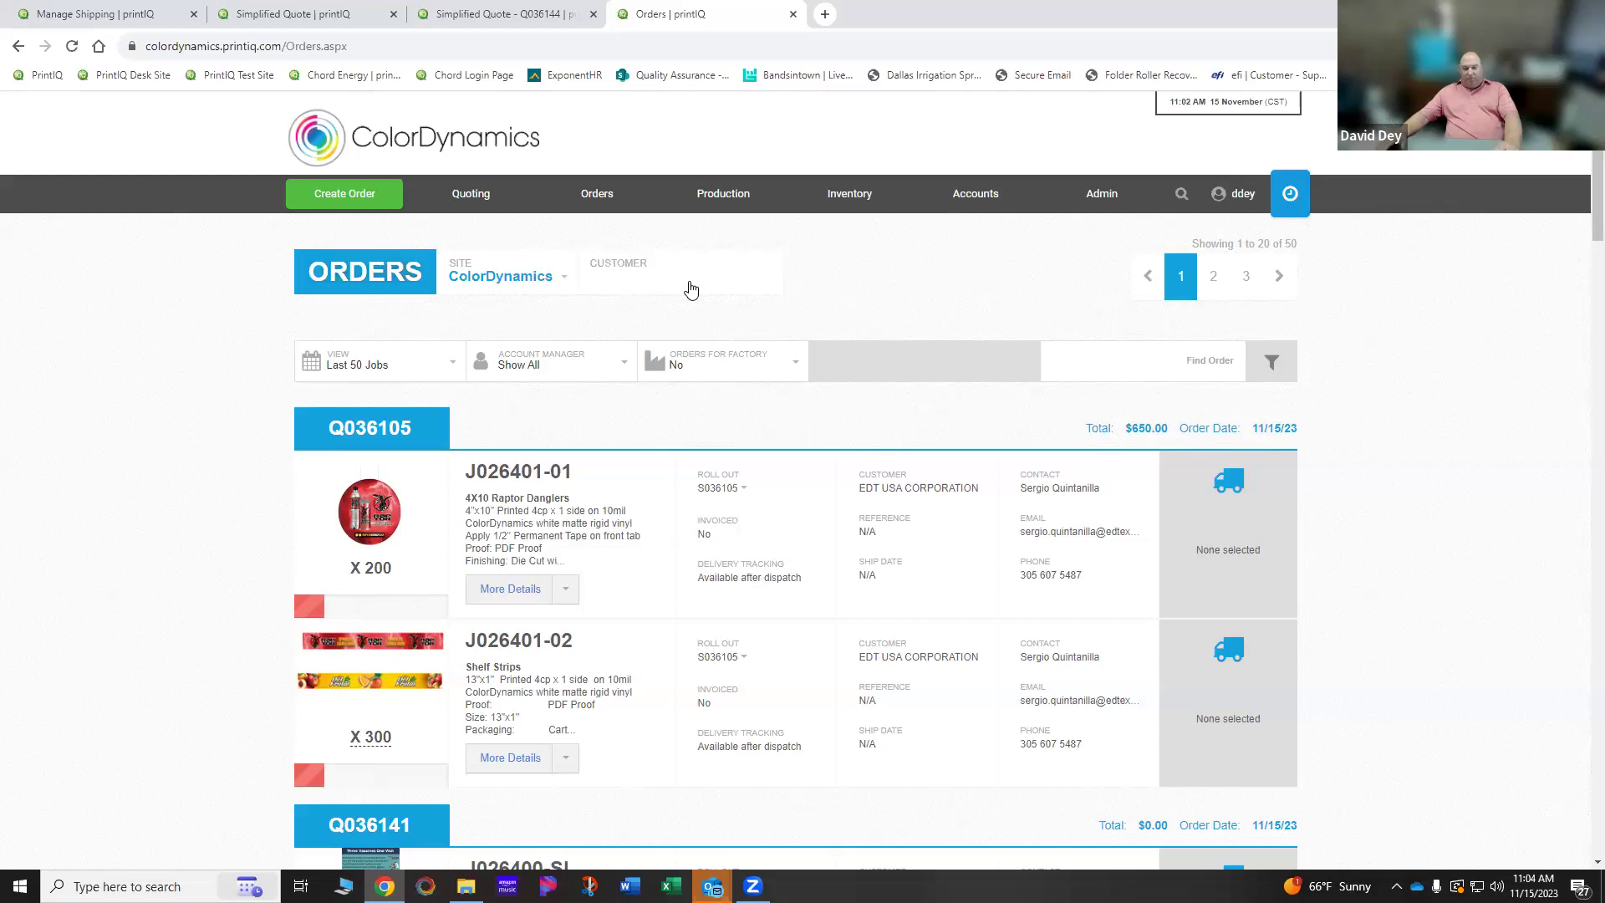
Step: Filter the orders by the customer Speedy Stop Food Stores, found with the search text "speed"
{"action": "left_click", "coordinate": [625, 282]}
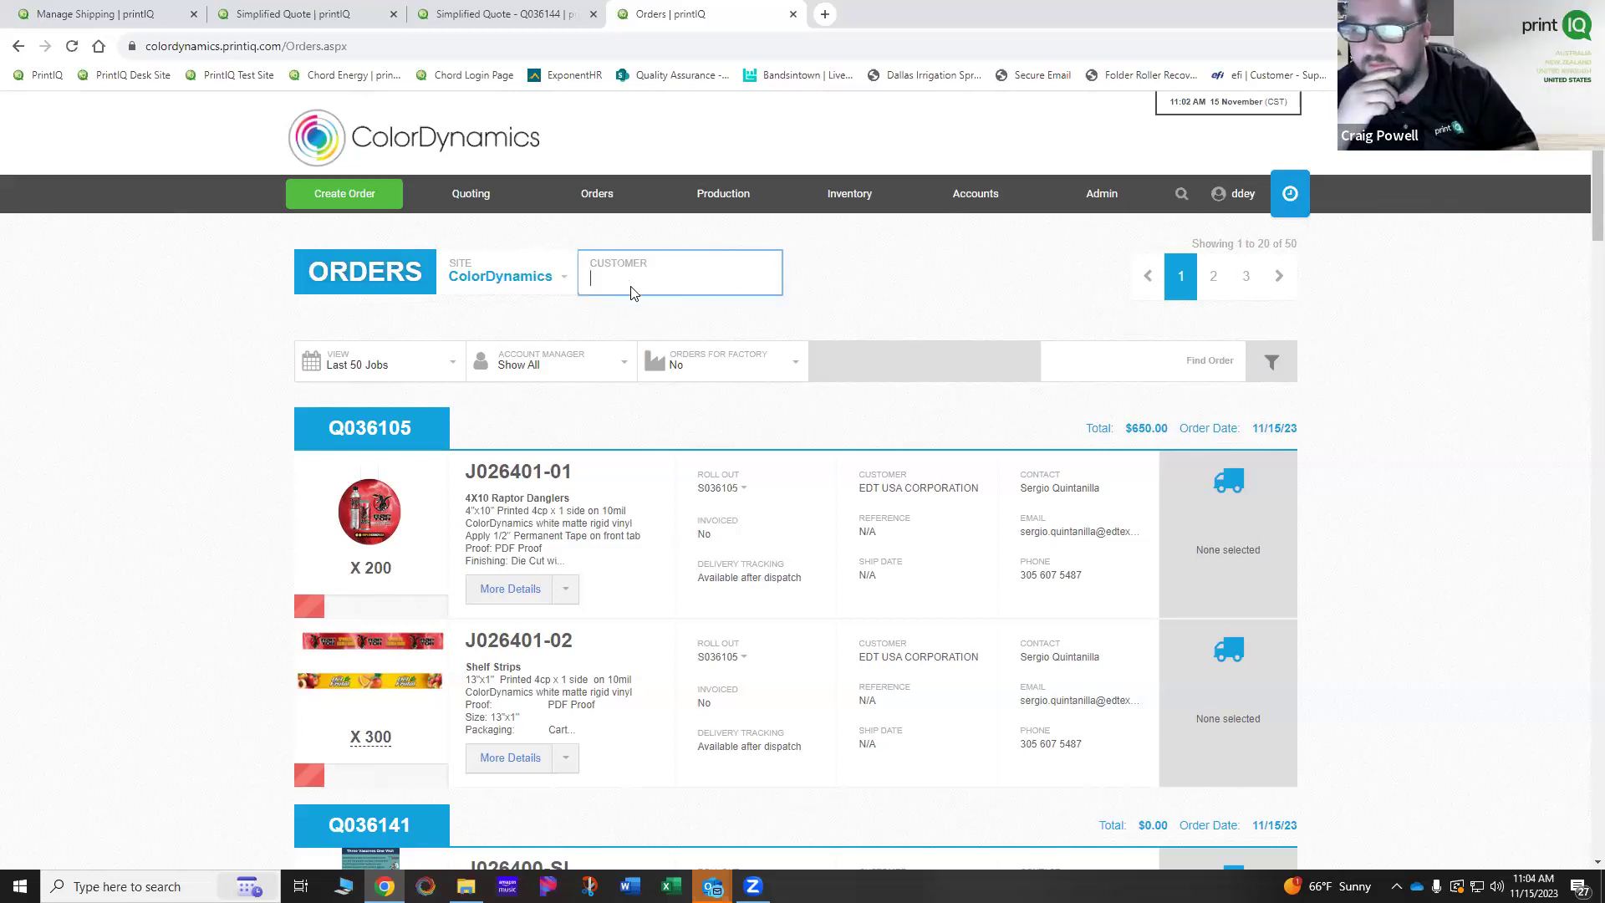
{"action": "type", "text": "spea"}
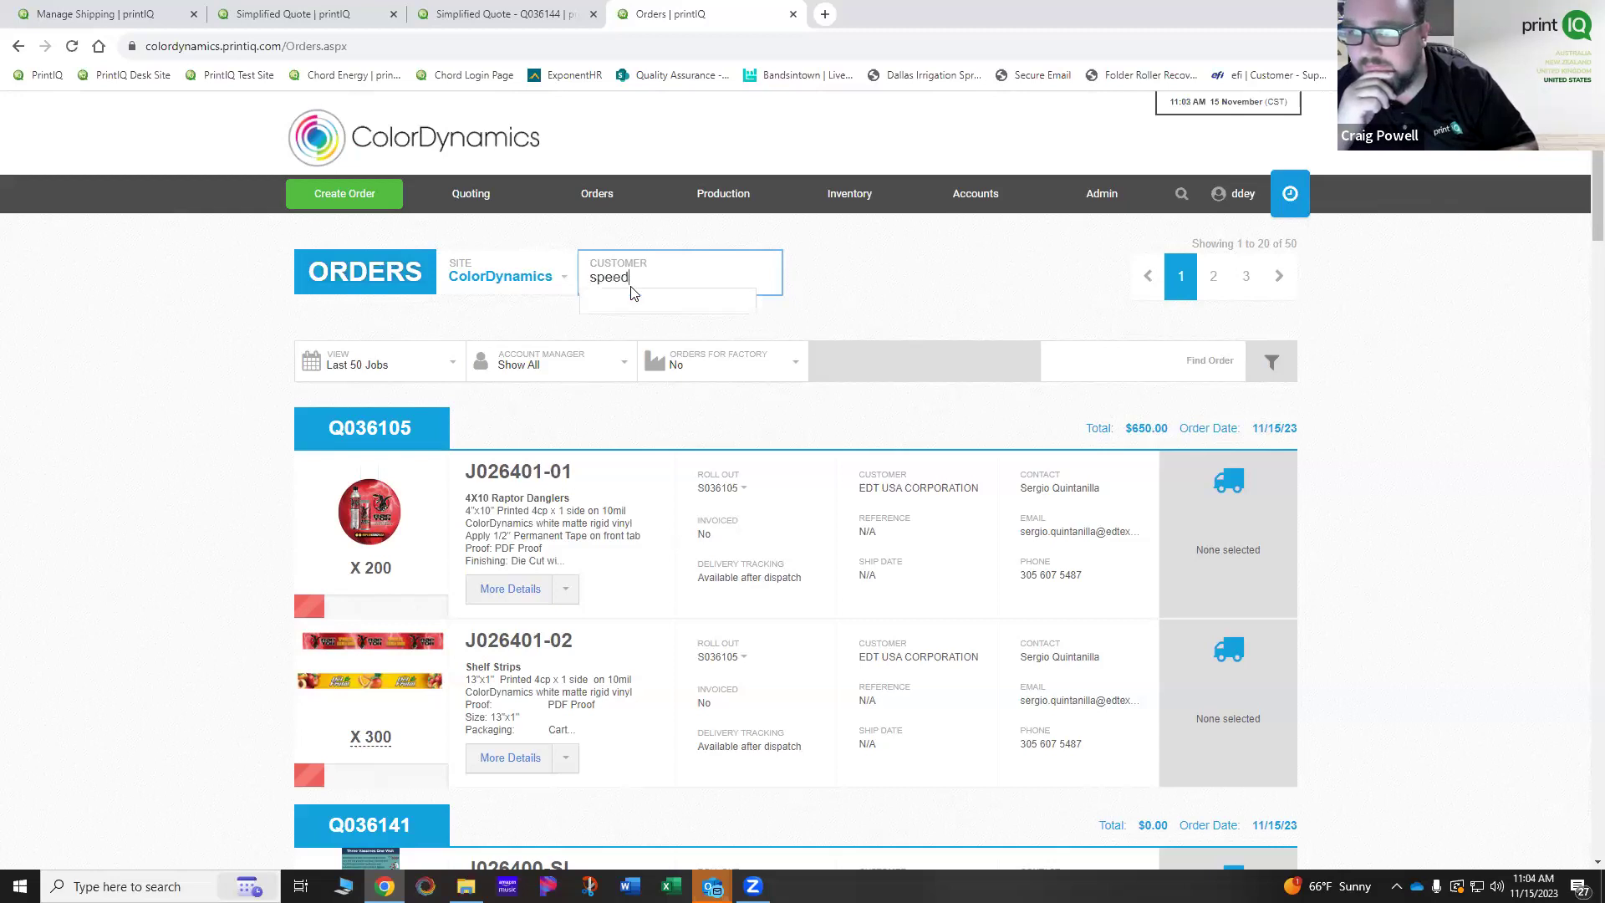
{"action": "left_click", "coordinate": [643, 307]}
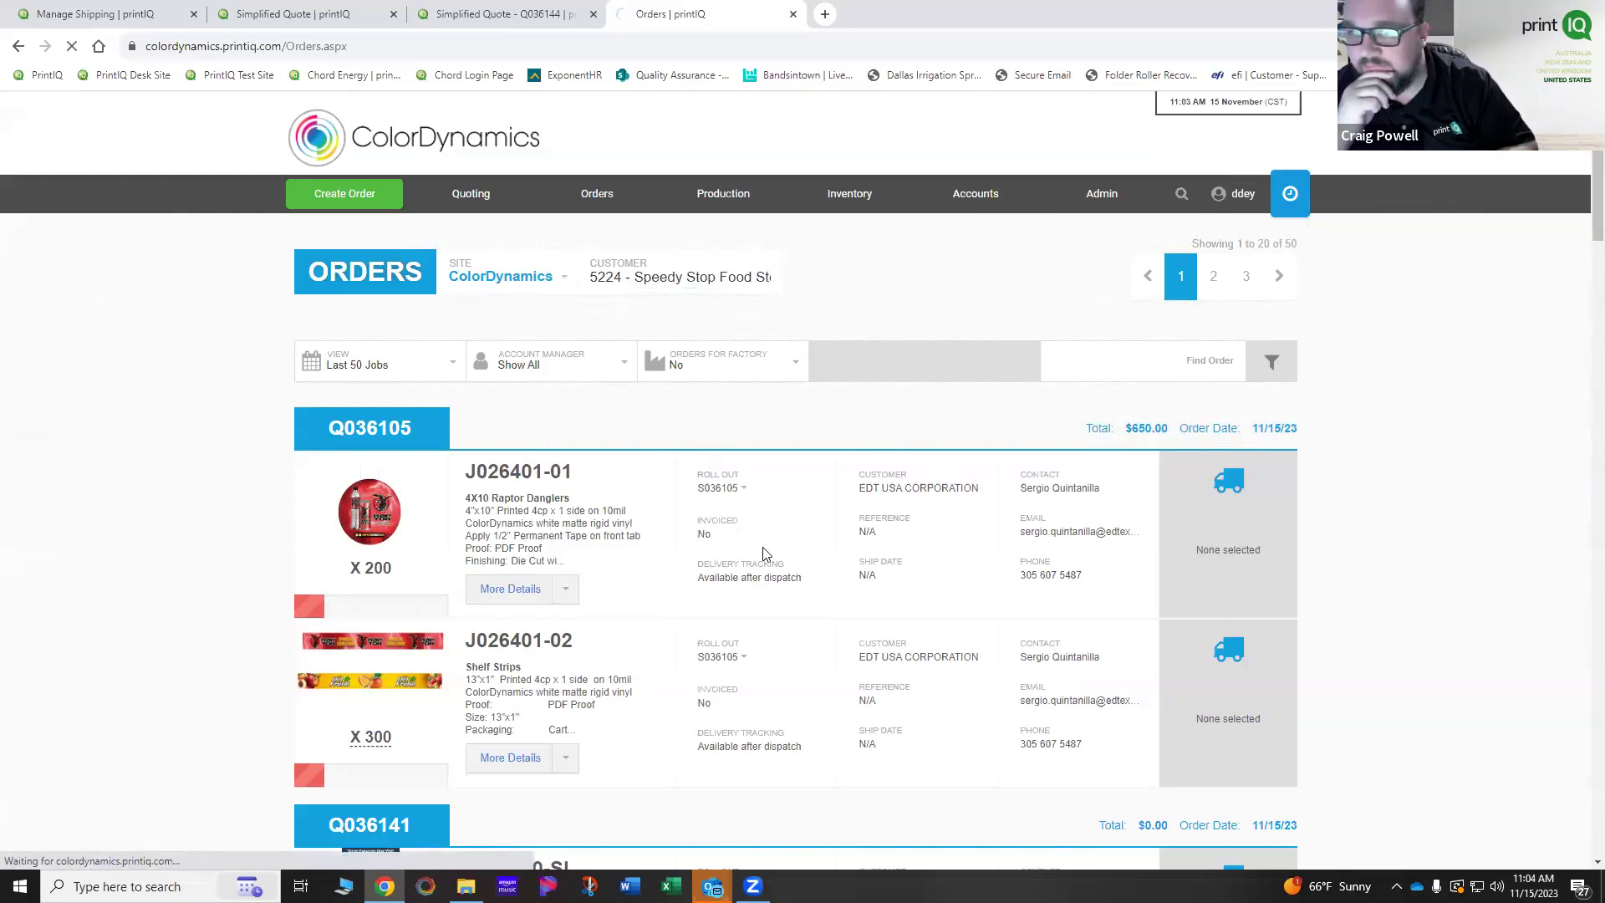
Step: Open the job details of the Pump Toppers 24x15 item in the December 2023 Promos order
{"action": "scroll", "coordinate": [750, 544], "scroll_direction": "down", "scroll_amount": 5}
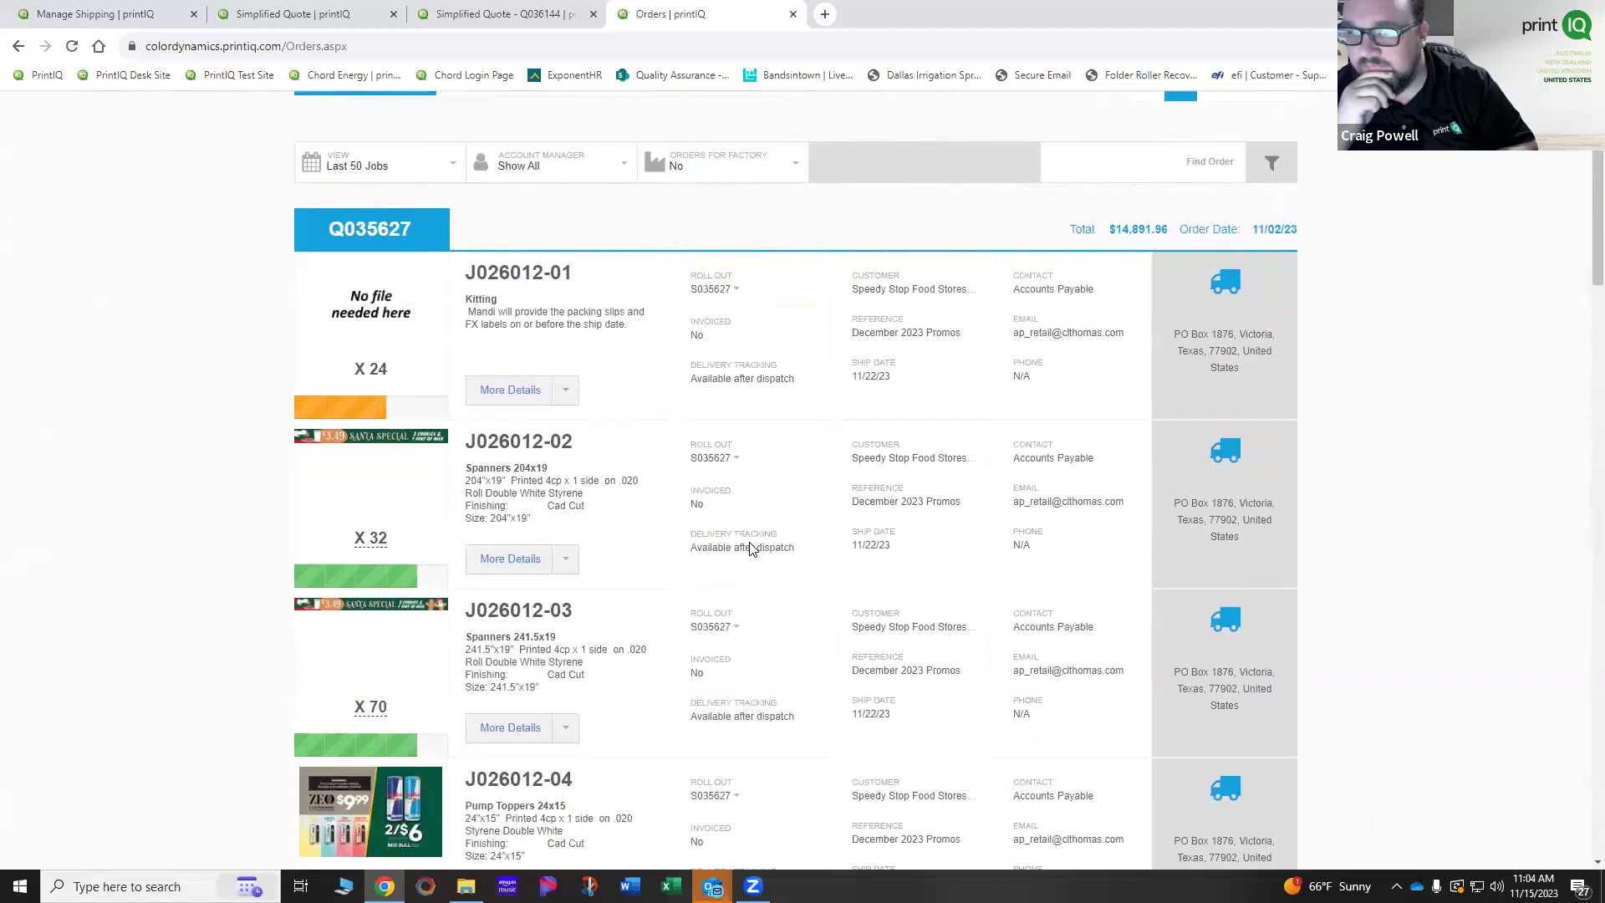
{"action": "scroll", "coordinate": [750, 545], "scroll_direction": "down", "scroll_amount": 1}
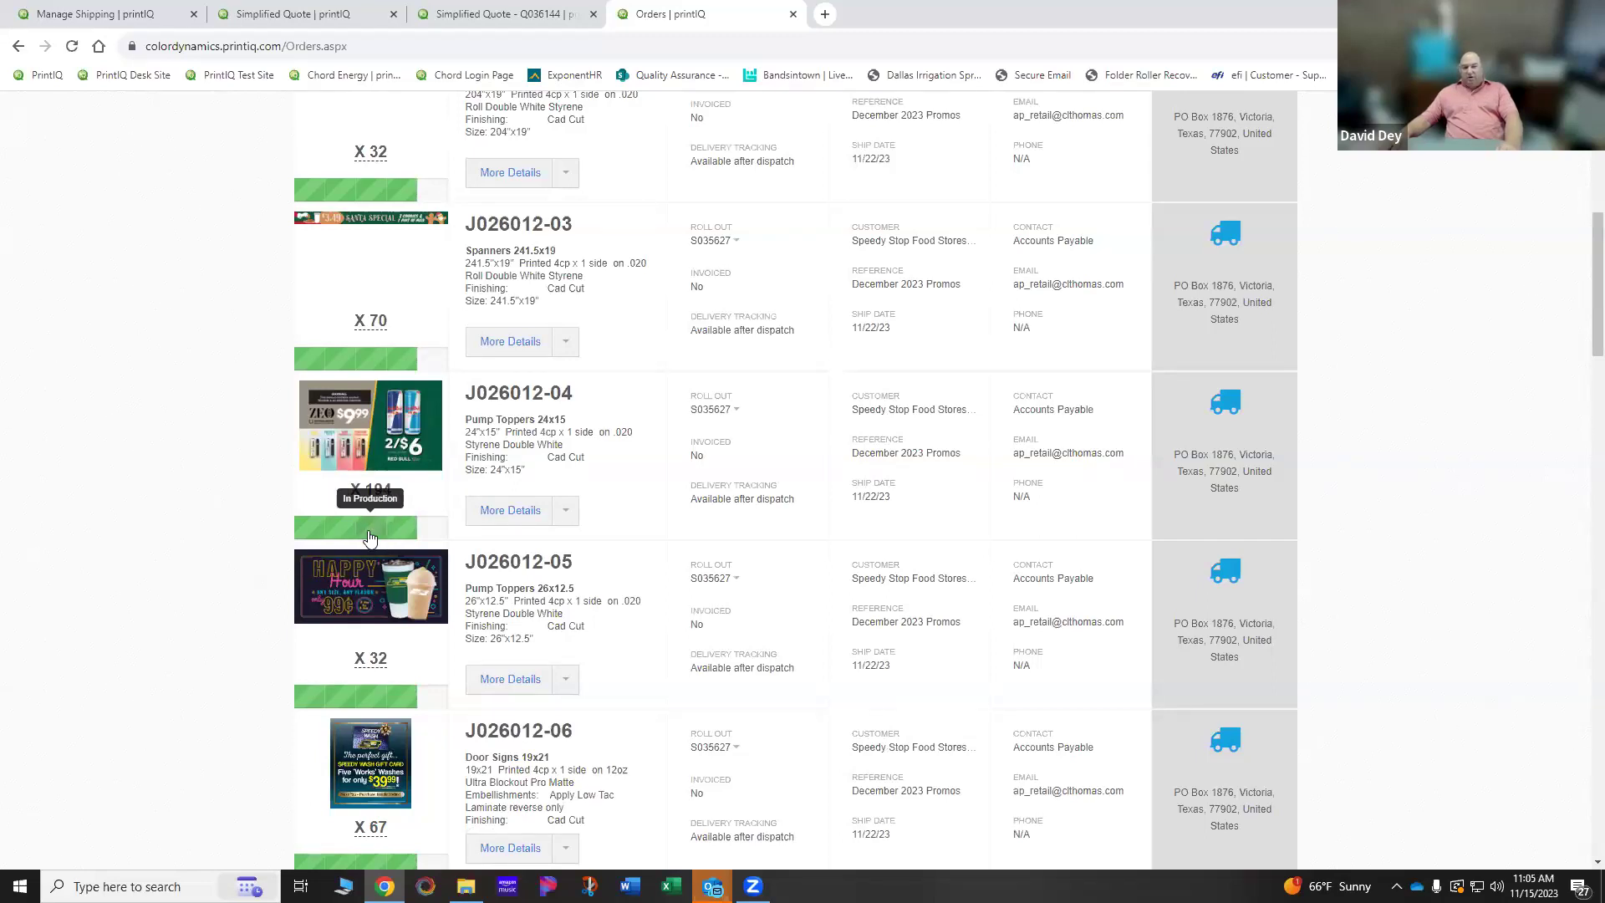
{"action": "left_click", "coordinate": [510, 516]}
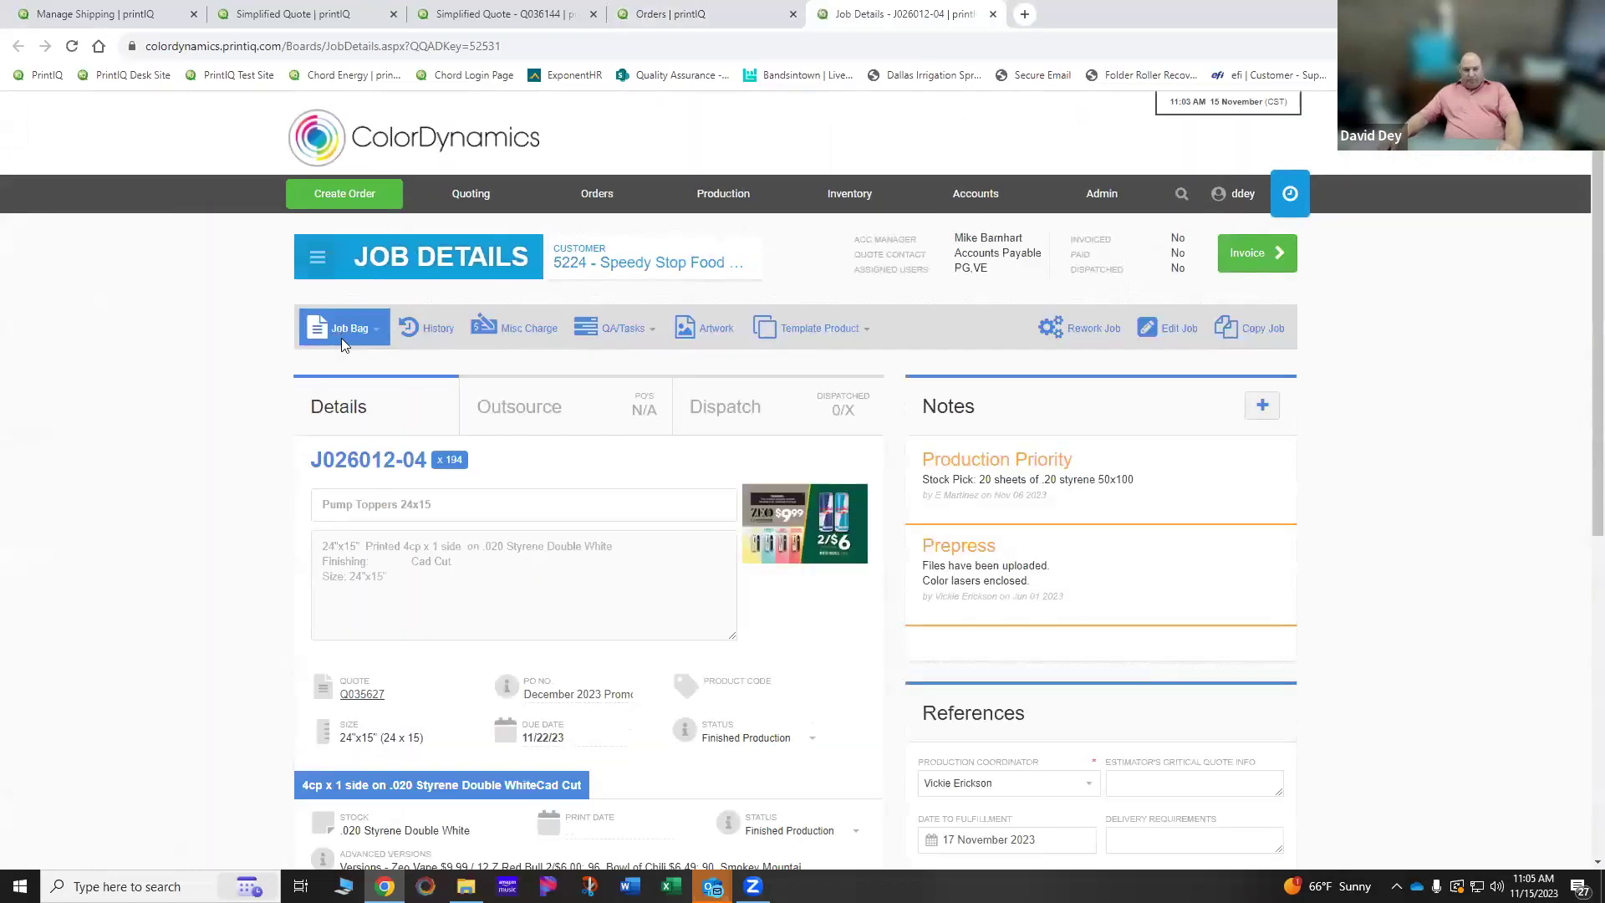
Step: Open the job bag for the Pump Toppers 24x15 job and look through its artwork and production operations
{"action": "left_click", "coordinate": [341, 338]}
{"action": "left_click", "coordinate": [339, 365]}
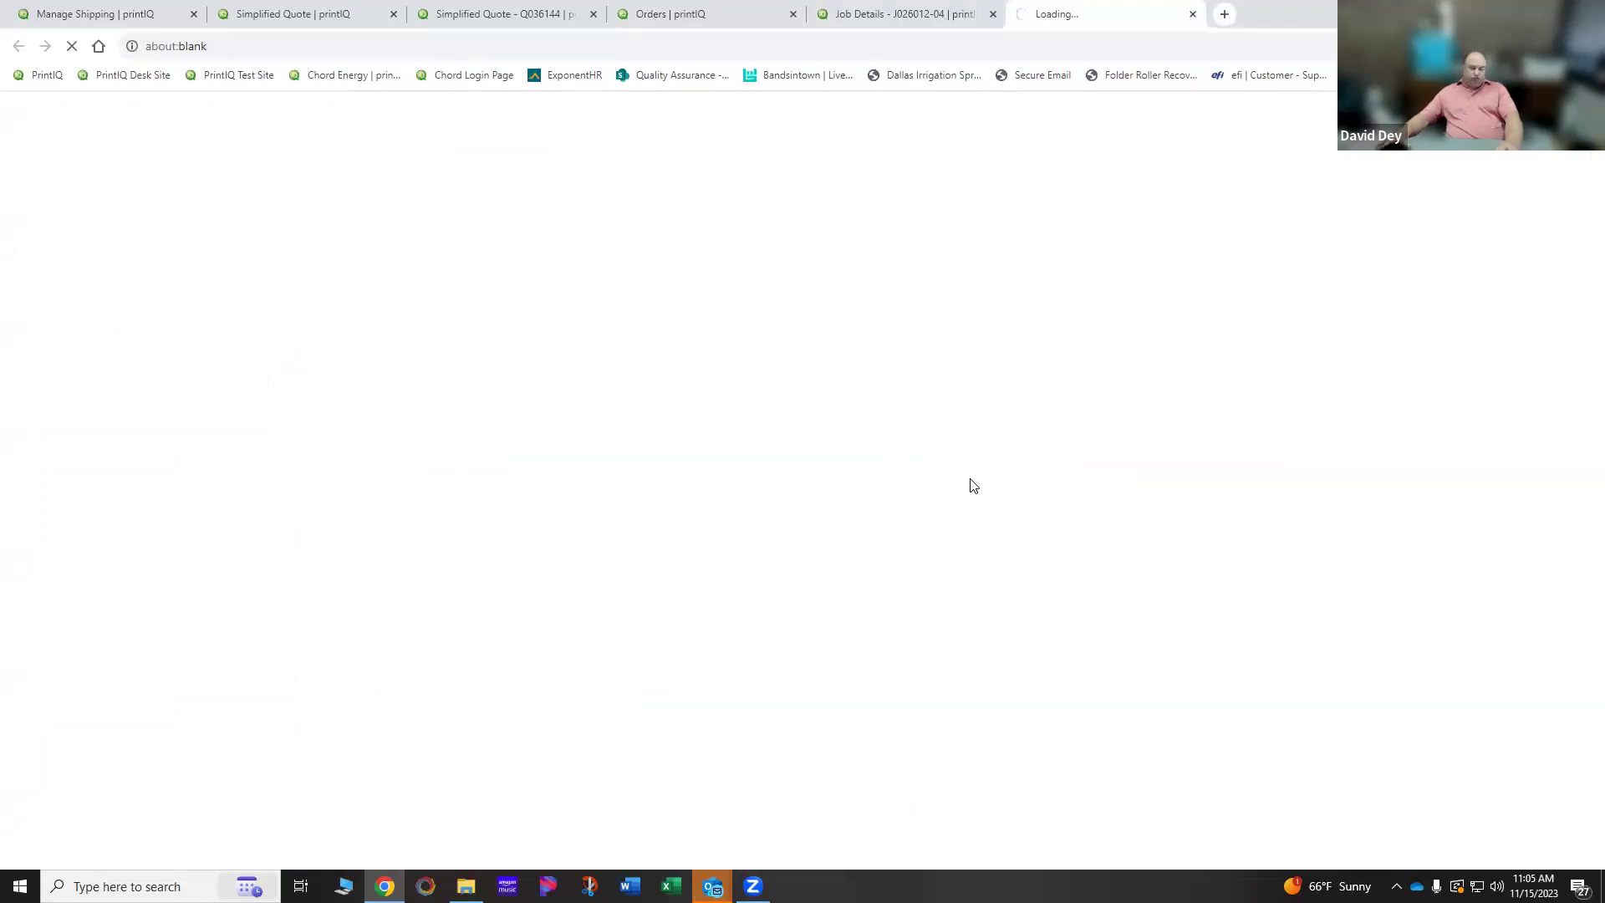
{"action": "scroll", "coordinate": [968, 489], "scroll_direction": "down", "scroll_amount": 6}
{"action": "scroll", "coordinate": [968, 491], "scroll_direction": "down", "scroll_amount": 7}
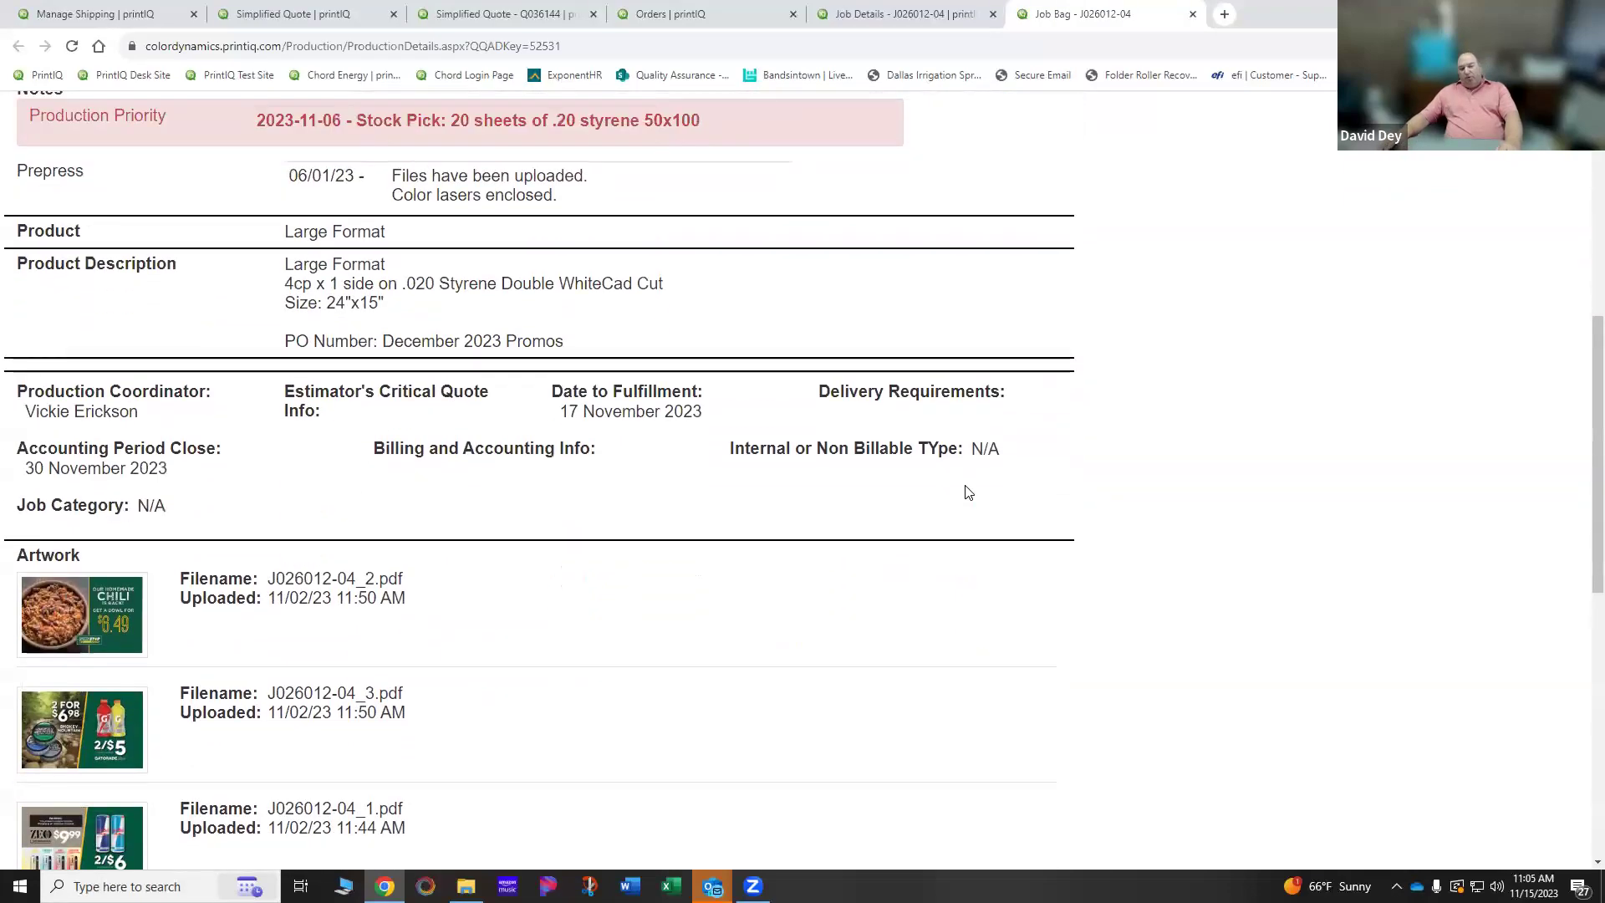
{"action": "scroll", "coordinate": [968, 495], "scroll_direction": "down", "scroll_amount": 2}
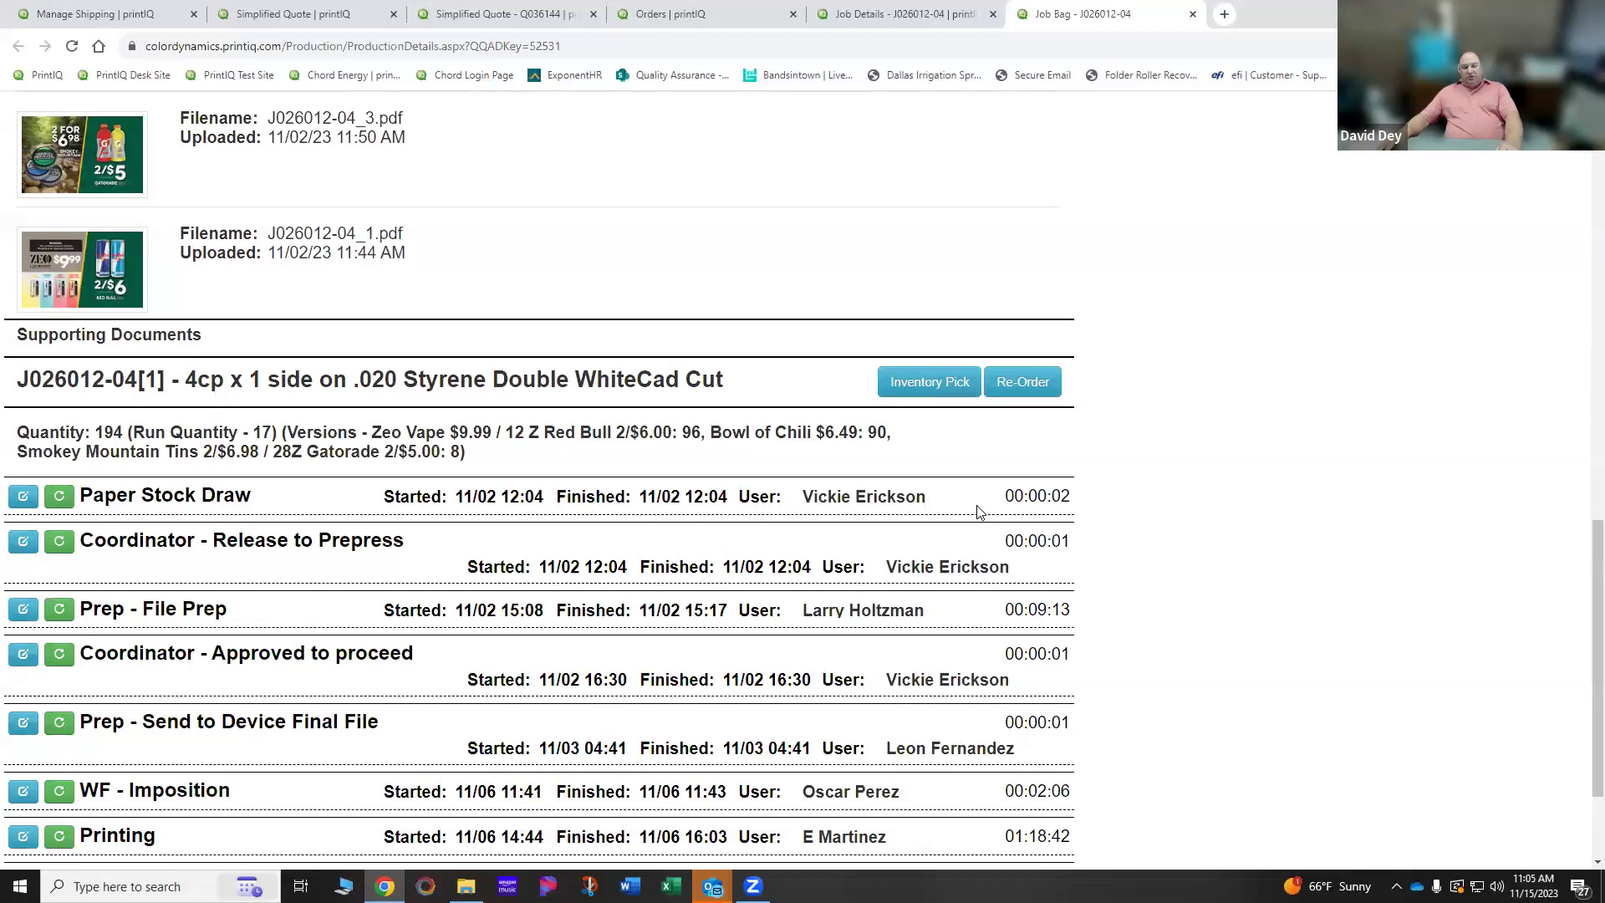
{"action": "scroll", "coordinate": [978, 512], "scroll_direction": "down", "scroll_amount": 2}
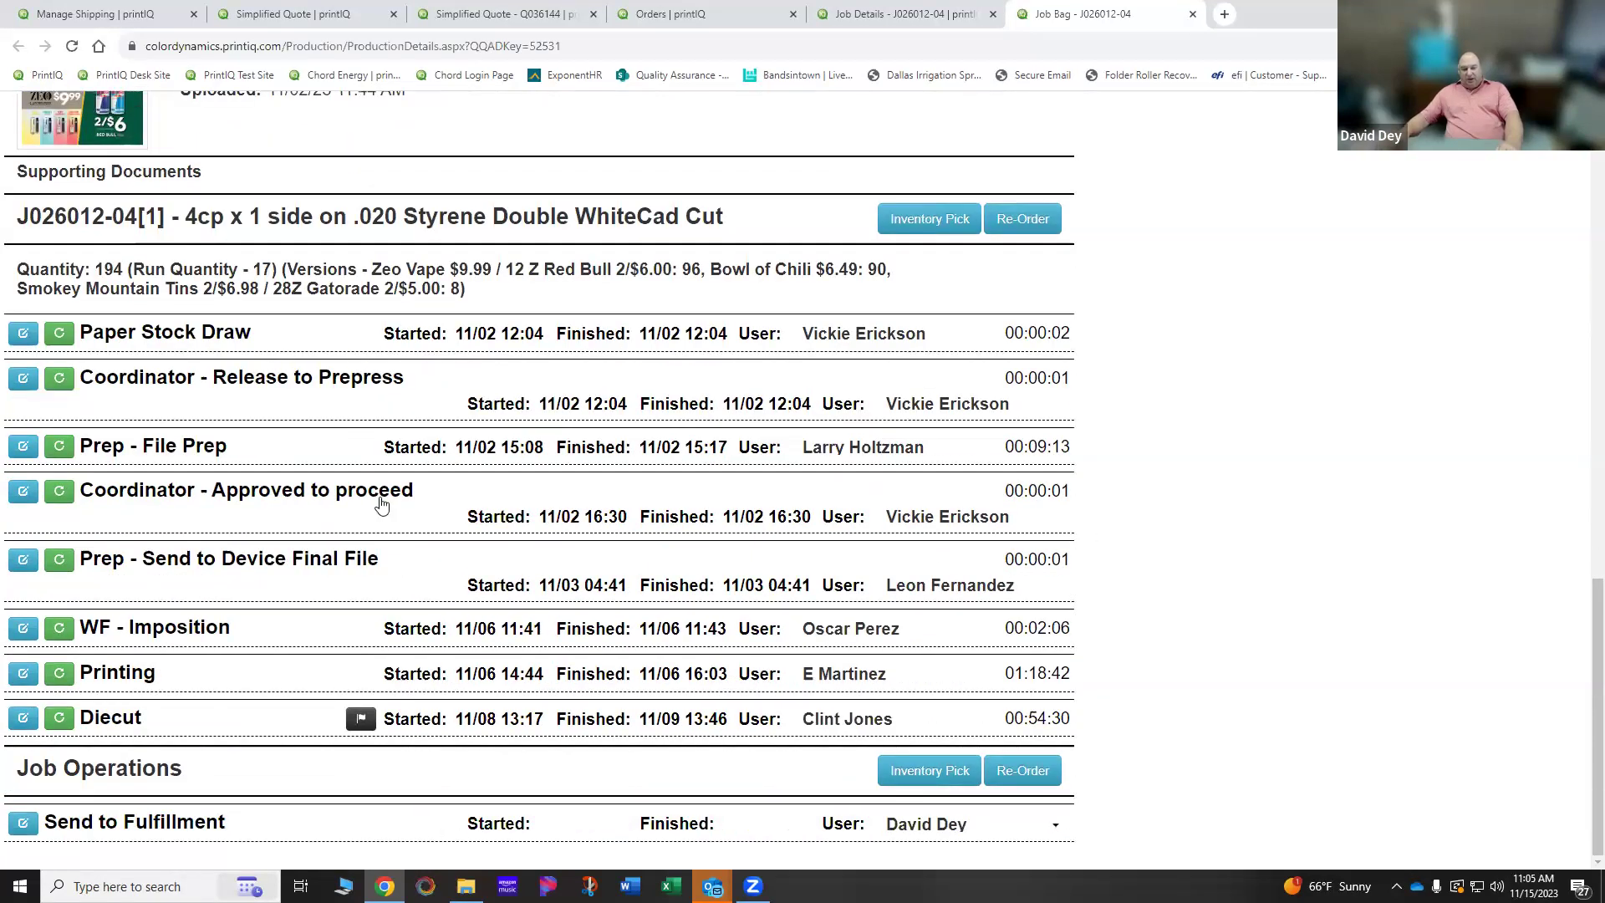
Step: Expand the Printing operation and examine its press, stock, sheet quantities, imposition layout and run details
{"action": "left_click", "coordinate": [269, 673]}
{"action": "scroll", "coordinate": [284, 669], "scroll_direction": "down", "scroll_amount": 2}
{"action": "scroll", "coordinate": [295, 663], "scroll_direction": "down", "scroll_amount": 2}
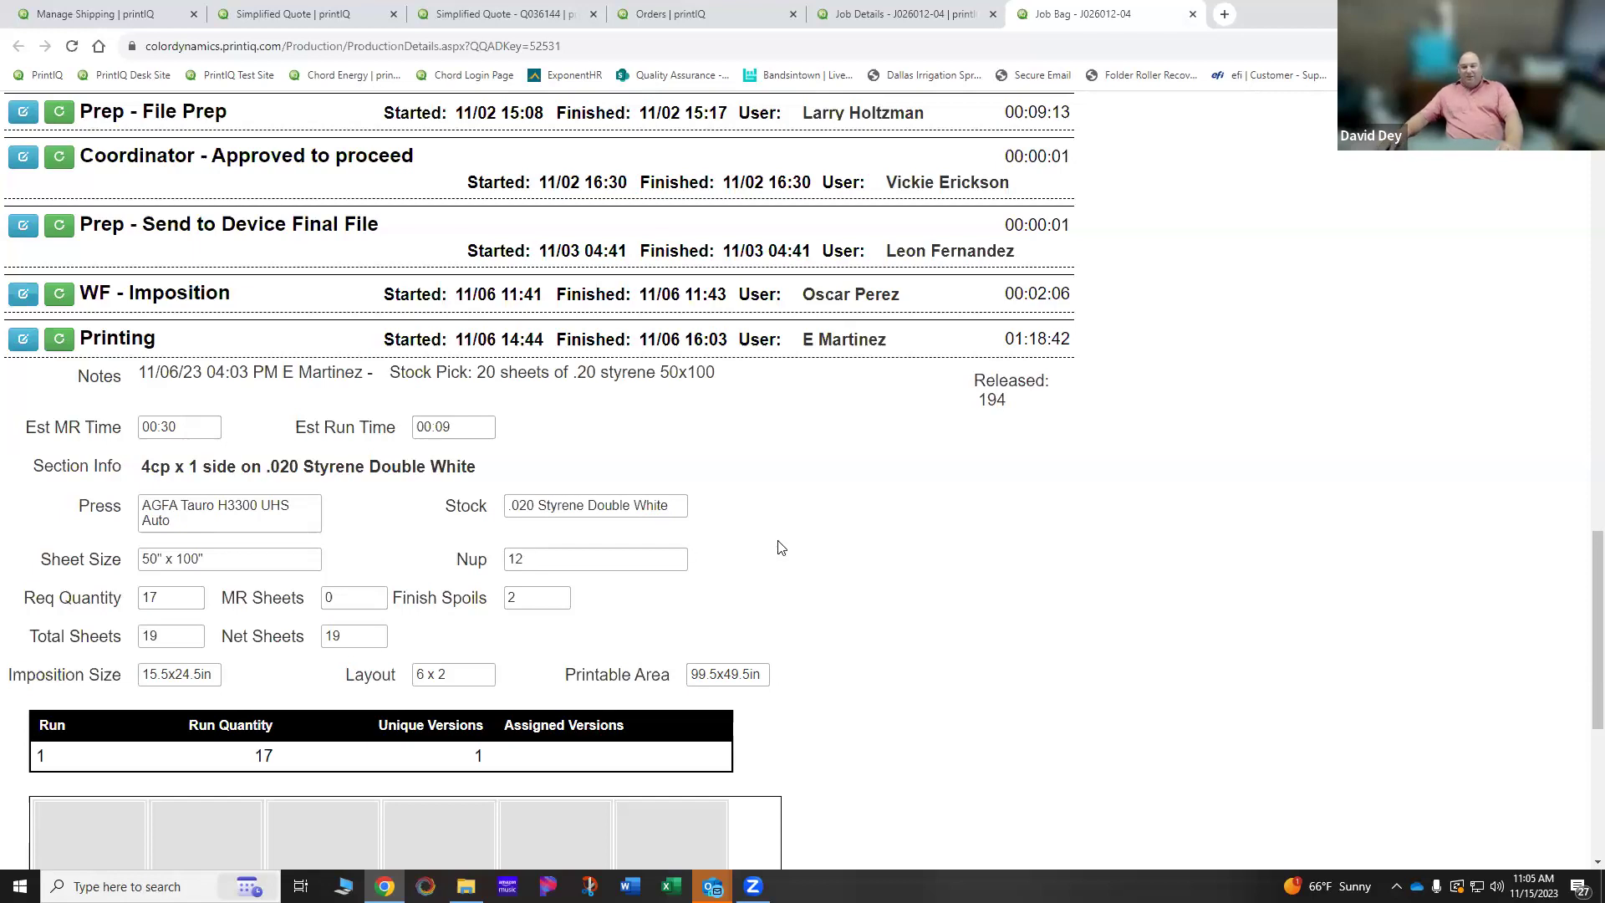
{"action": "scroll", "coordinate": [790, 560], "scroll_direction": "up", "scroll_amount": 3}
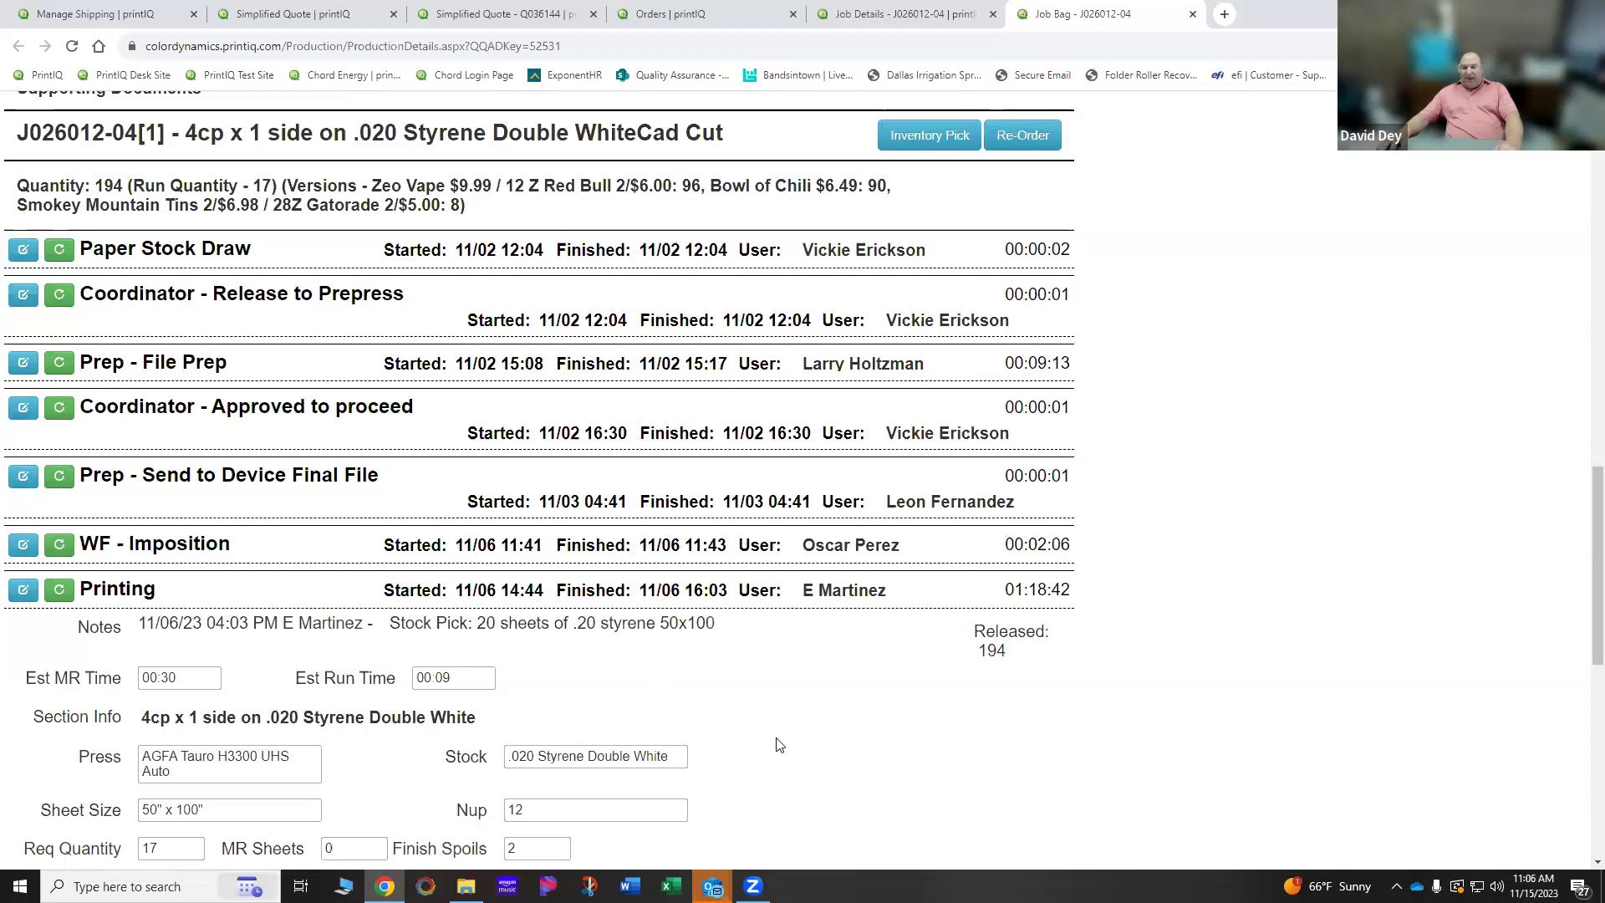
{"action": "scroll", "coordinate": [762, 733], "scroll_direction": "down", "scroll_amount": 1}
{"action": "scroll", "coordinate": [794, 727], "scroll_direction": "down", "scroll_amount": 1}
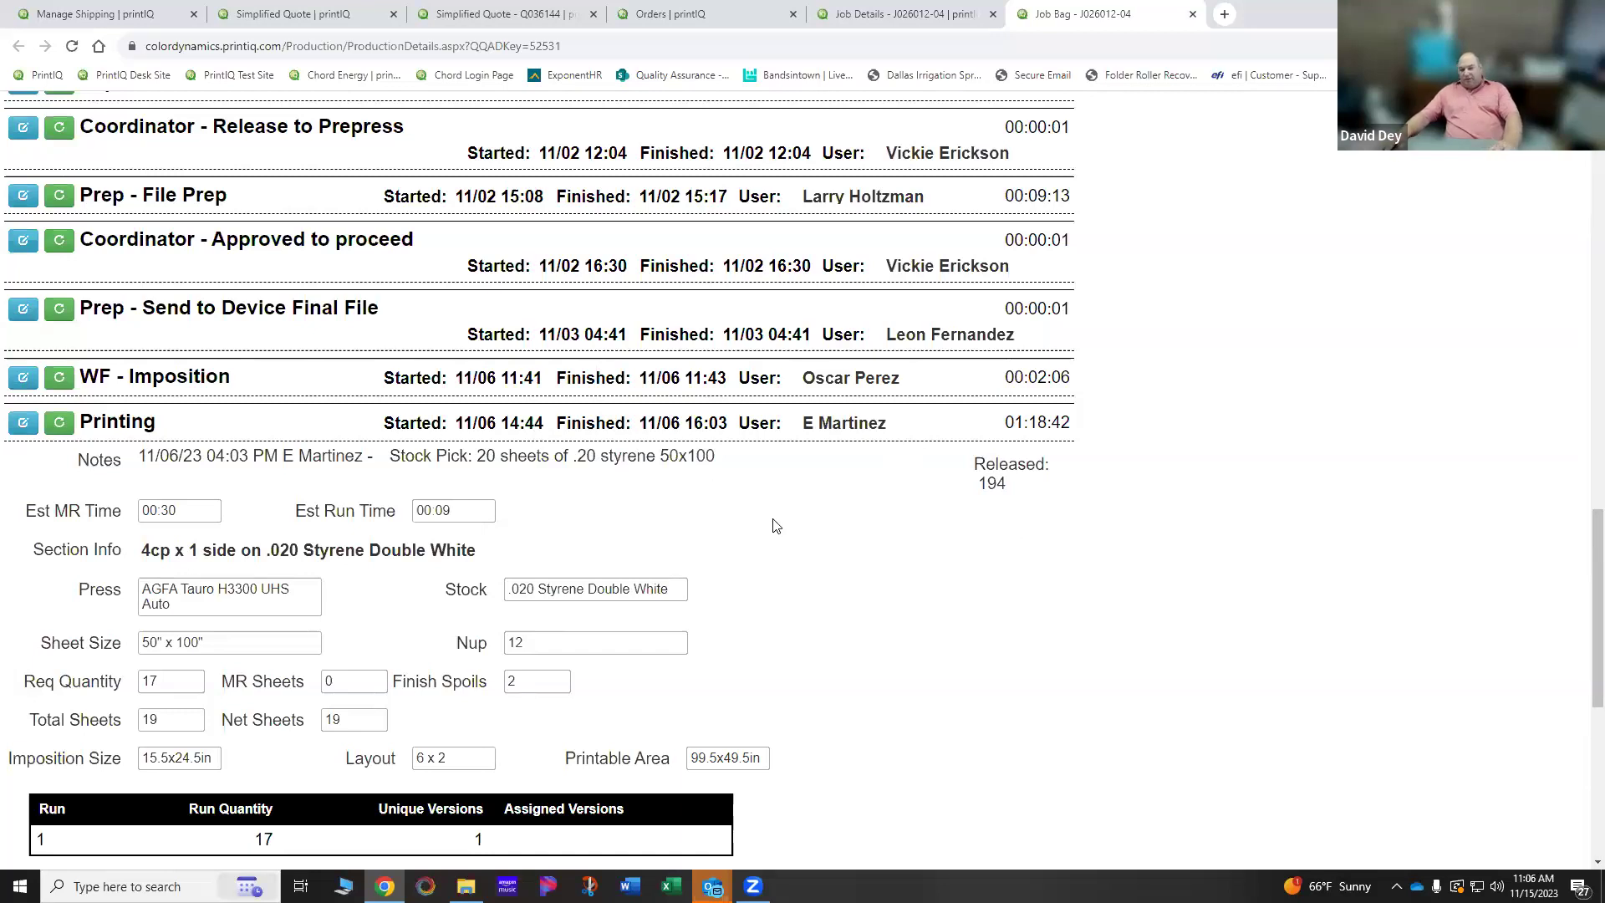
{"action": "scroll", "coordinate": [819, 572], "scroll_direction": "down", "scroll_amount": 1}
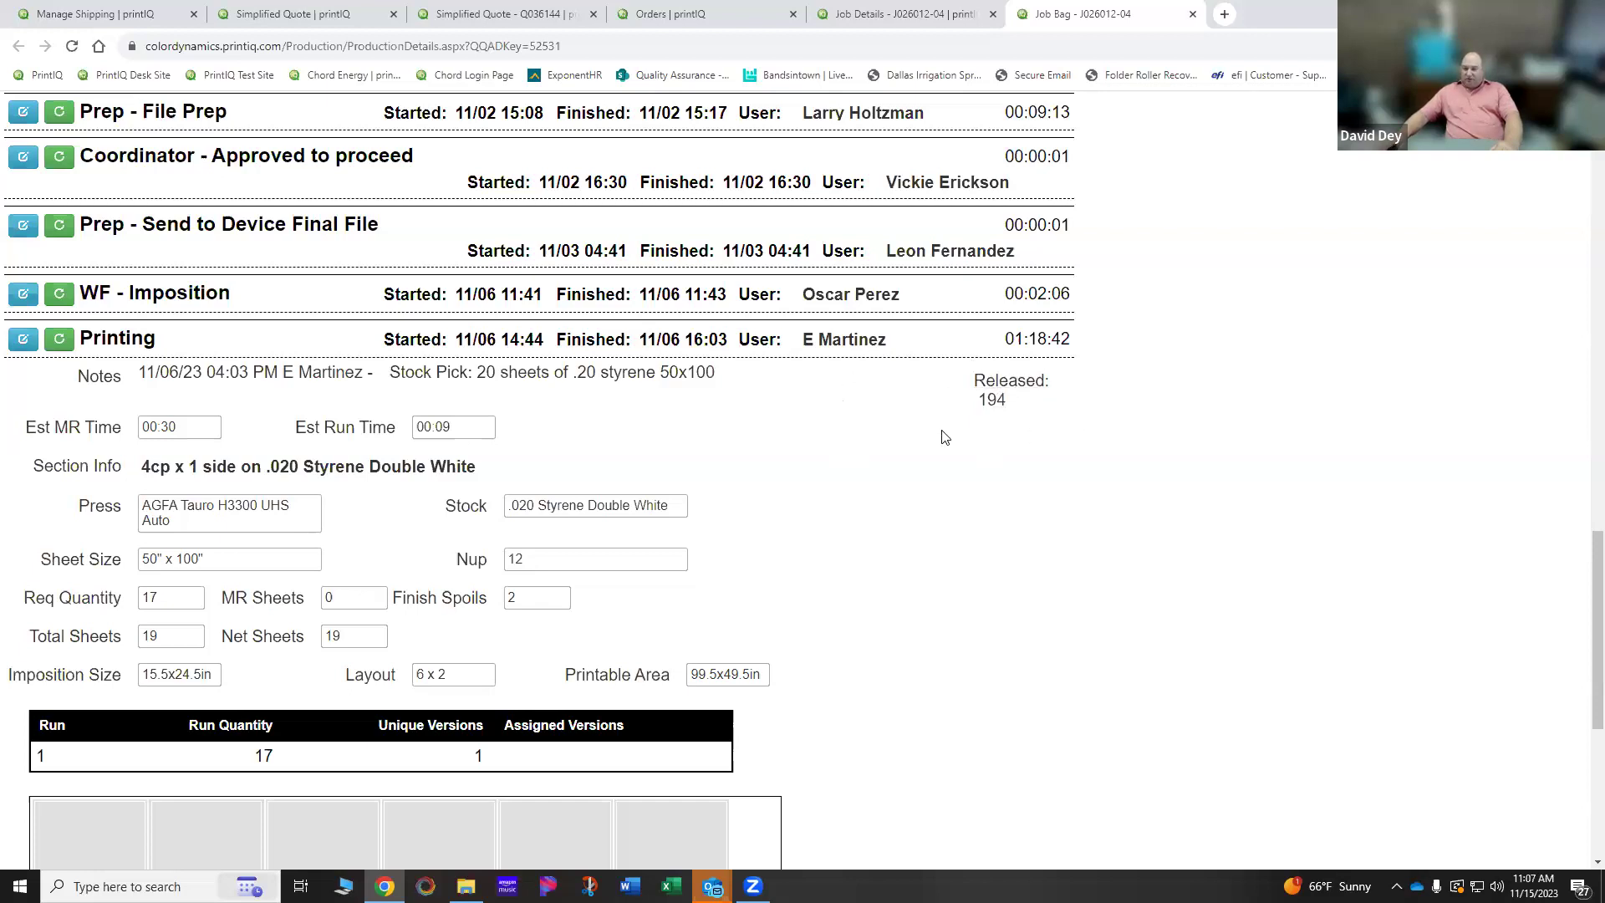
Step: Open the inventory picking list for the 4cp x 1 side on .020 Styrene Double White section
{"action": "scroll", "coordinate": [943, 460], "scroll_direction": "up", "scroll_amount": 1}
{"action": "scroll", "coordinate": [943, 461], "scroll_direction": "up", "scroll_amount": 6}
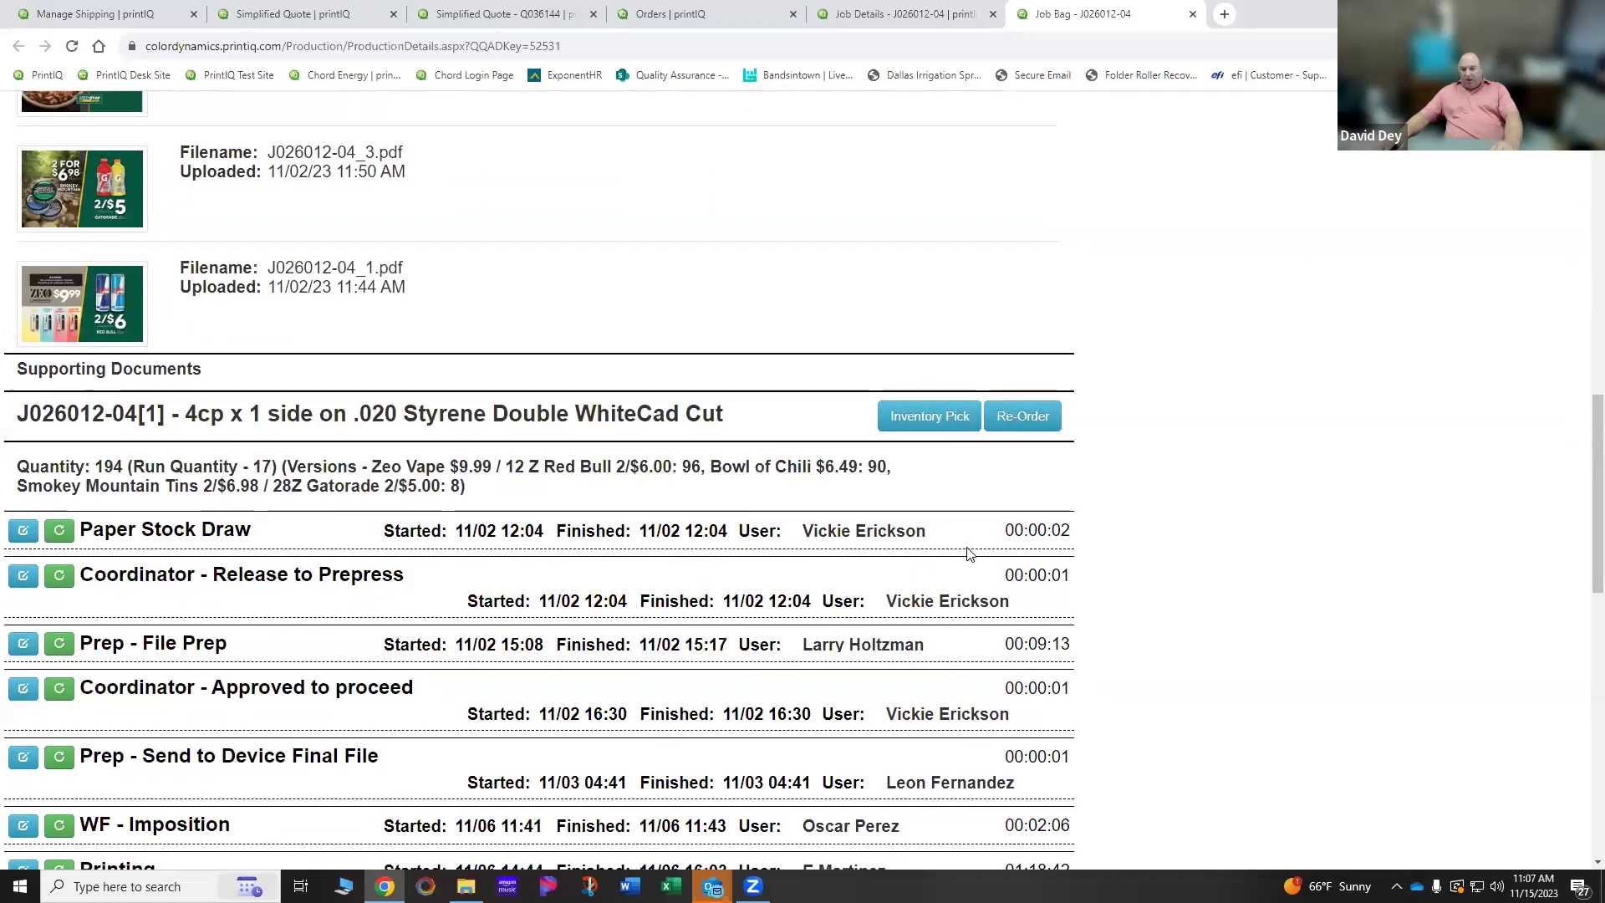
{"action": "scroll", "coordinate": [961, 552], "scroll_direction": "down", "scroll_amount": 2}
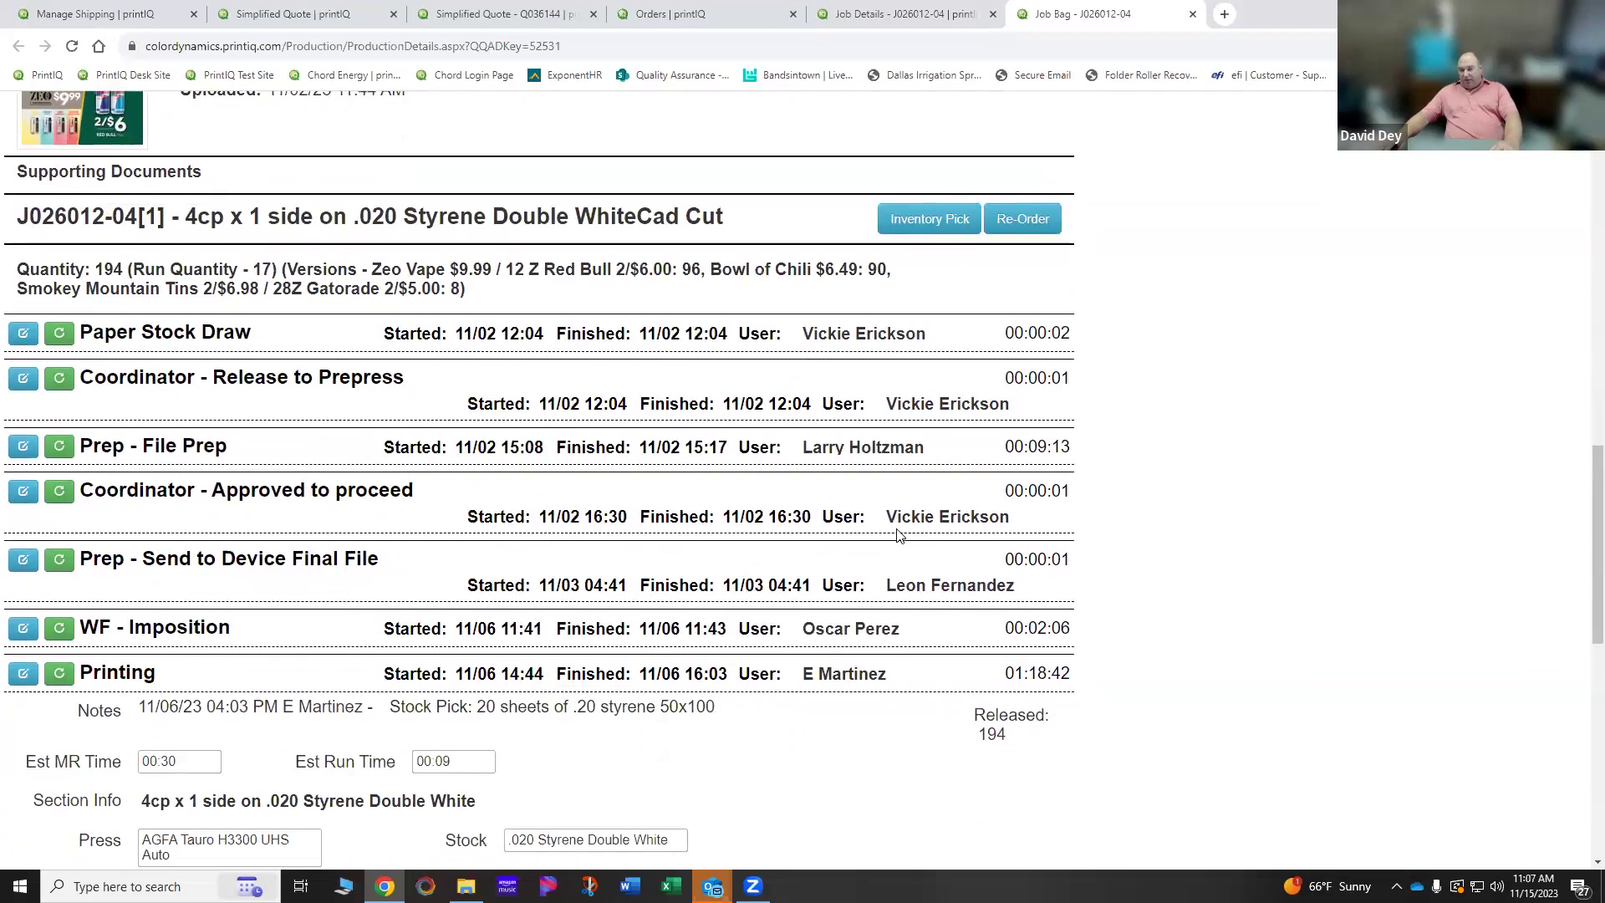
{"action": "left_click", "coordinate": [932, 231]}
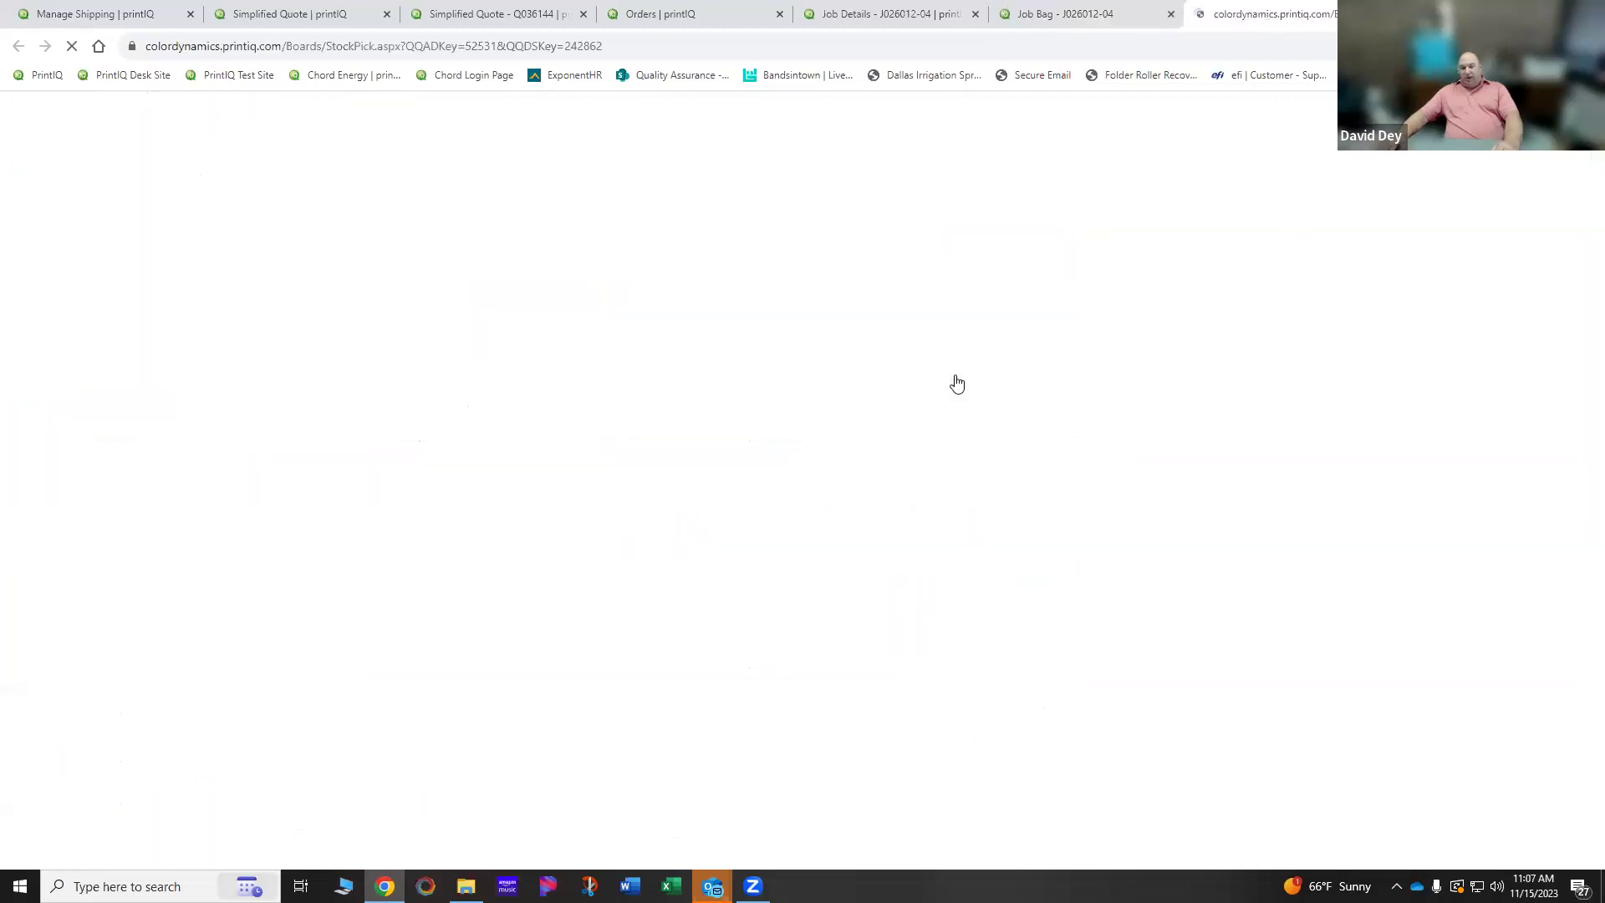
{"action": "scroll", "coordinate": [974, 426], "scroll_direction": "down", "scroll_amount": 1}
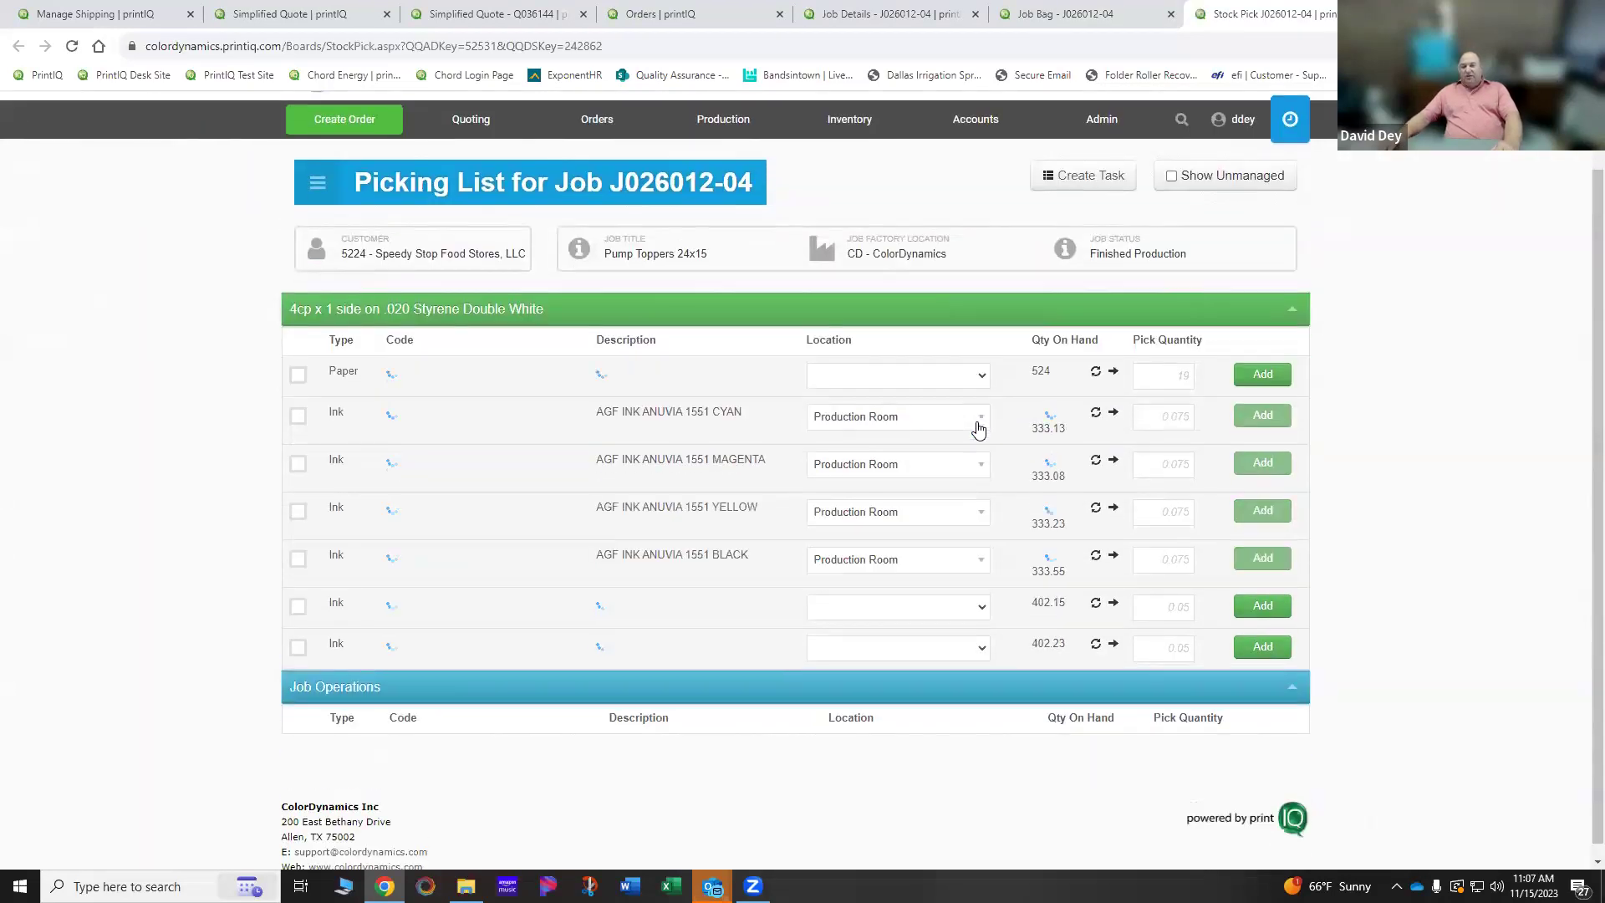
{"action": "scroll", "coordinate": [1002, 493], "scroll_direction": "down", "scroll_amount": 1}
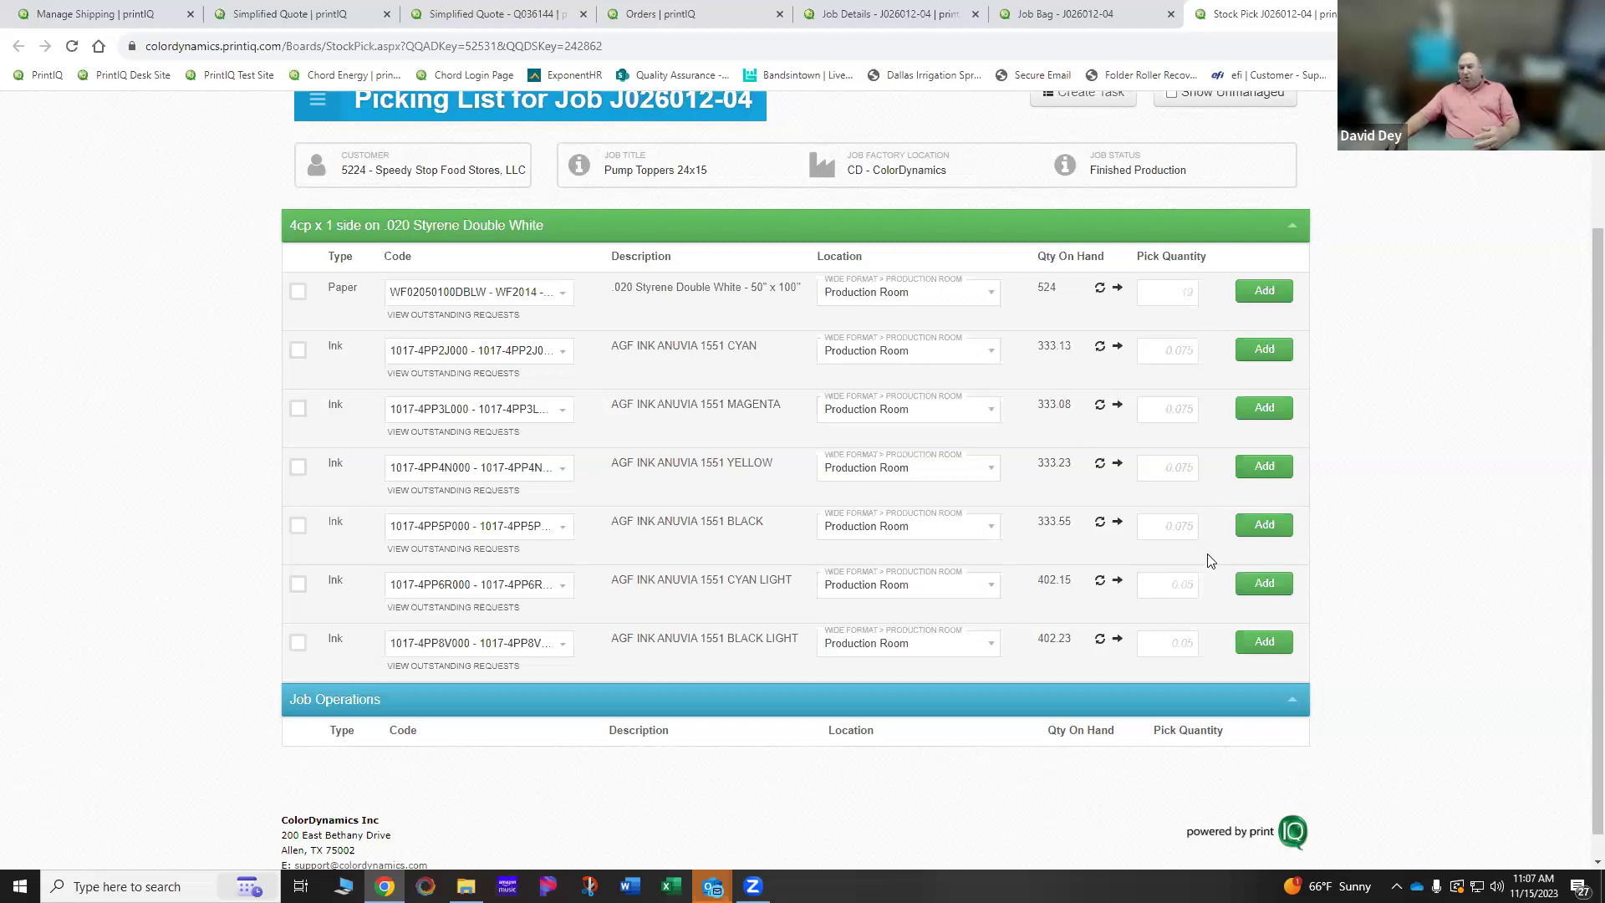
Step: Pick 24 sheets of the .020 Styrene Double White 50" x 100" paper stock for the job
{"action": "left_click", "coordinate": [1174, 298]}
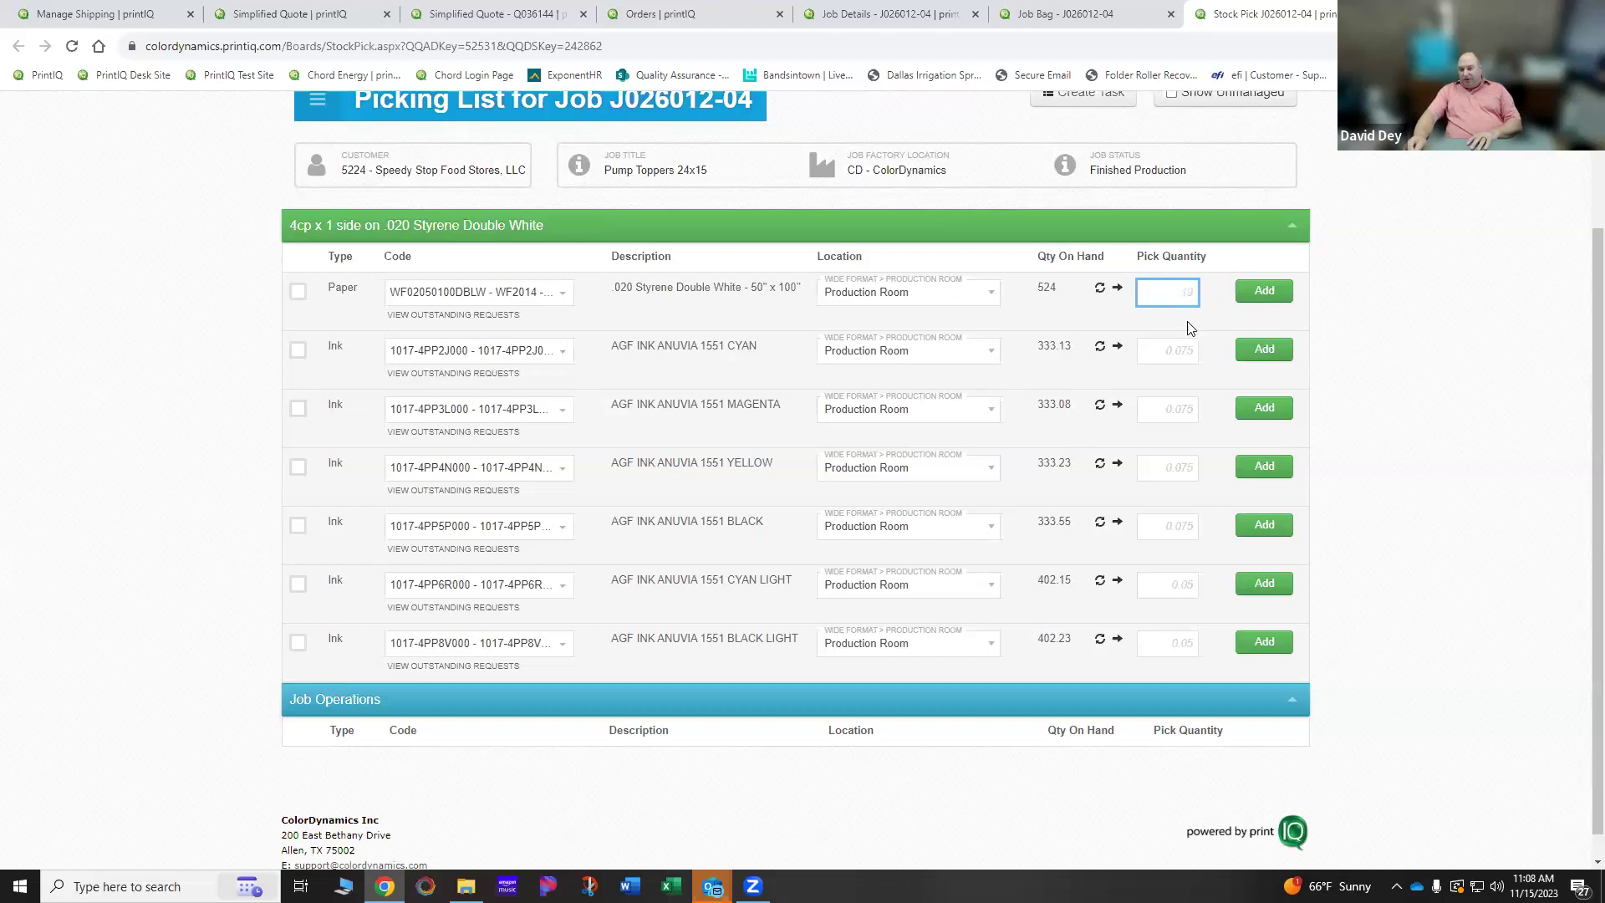
{"action": "type", "text": "24"}
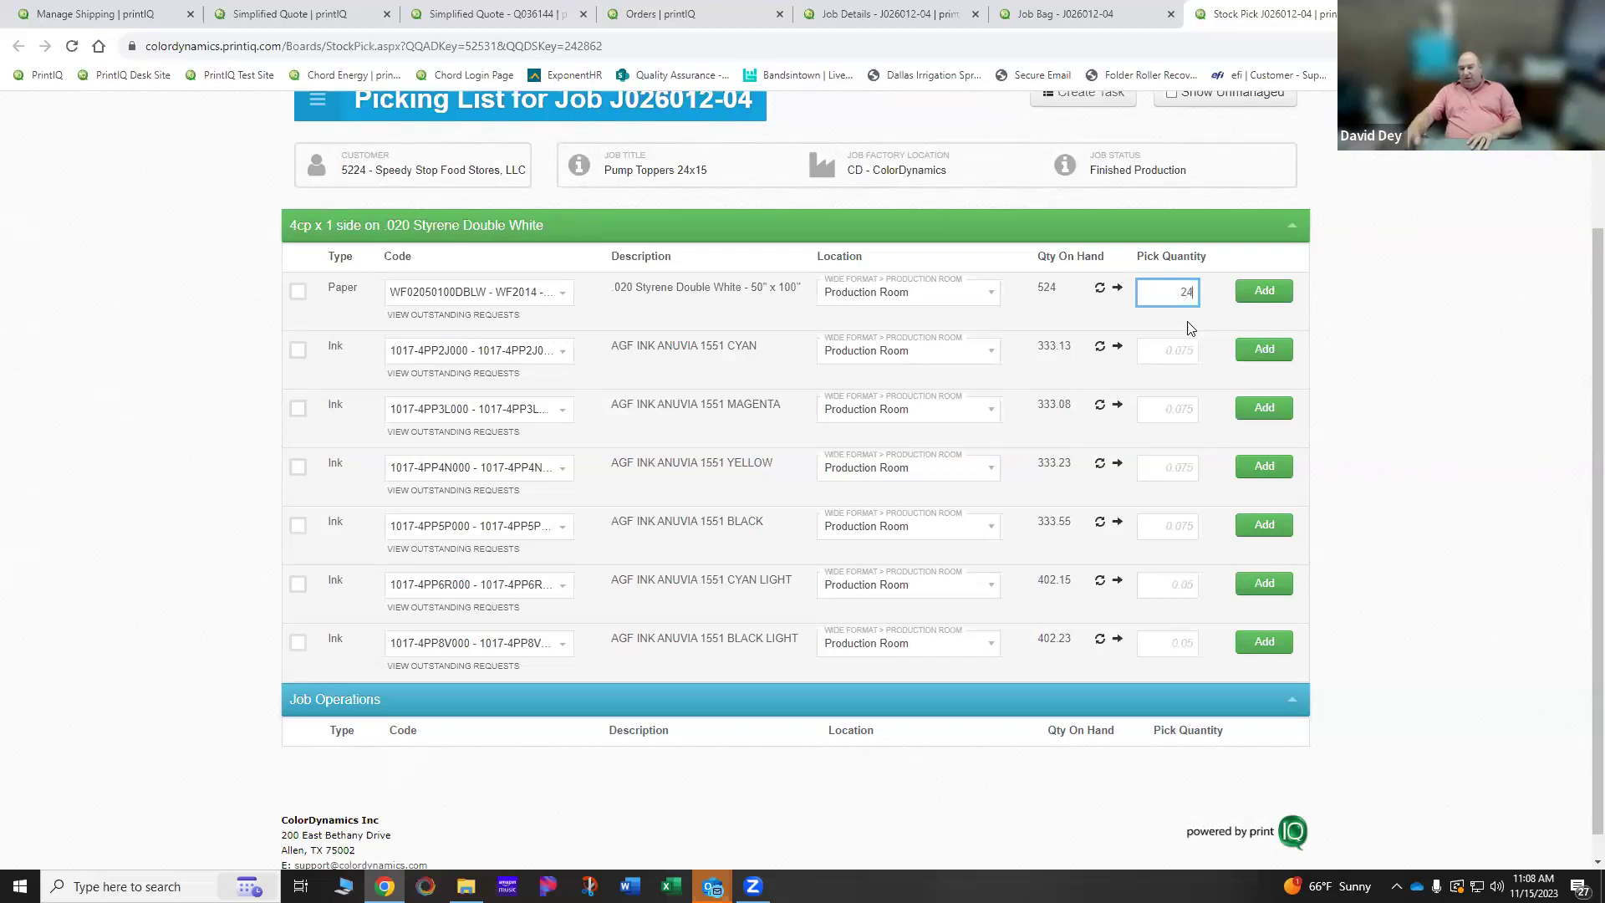
{"action": "left_click", "coordinate": [1264, 292]}
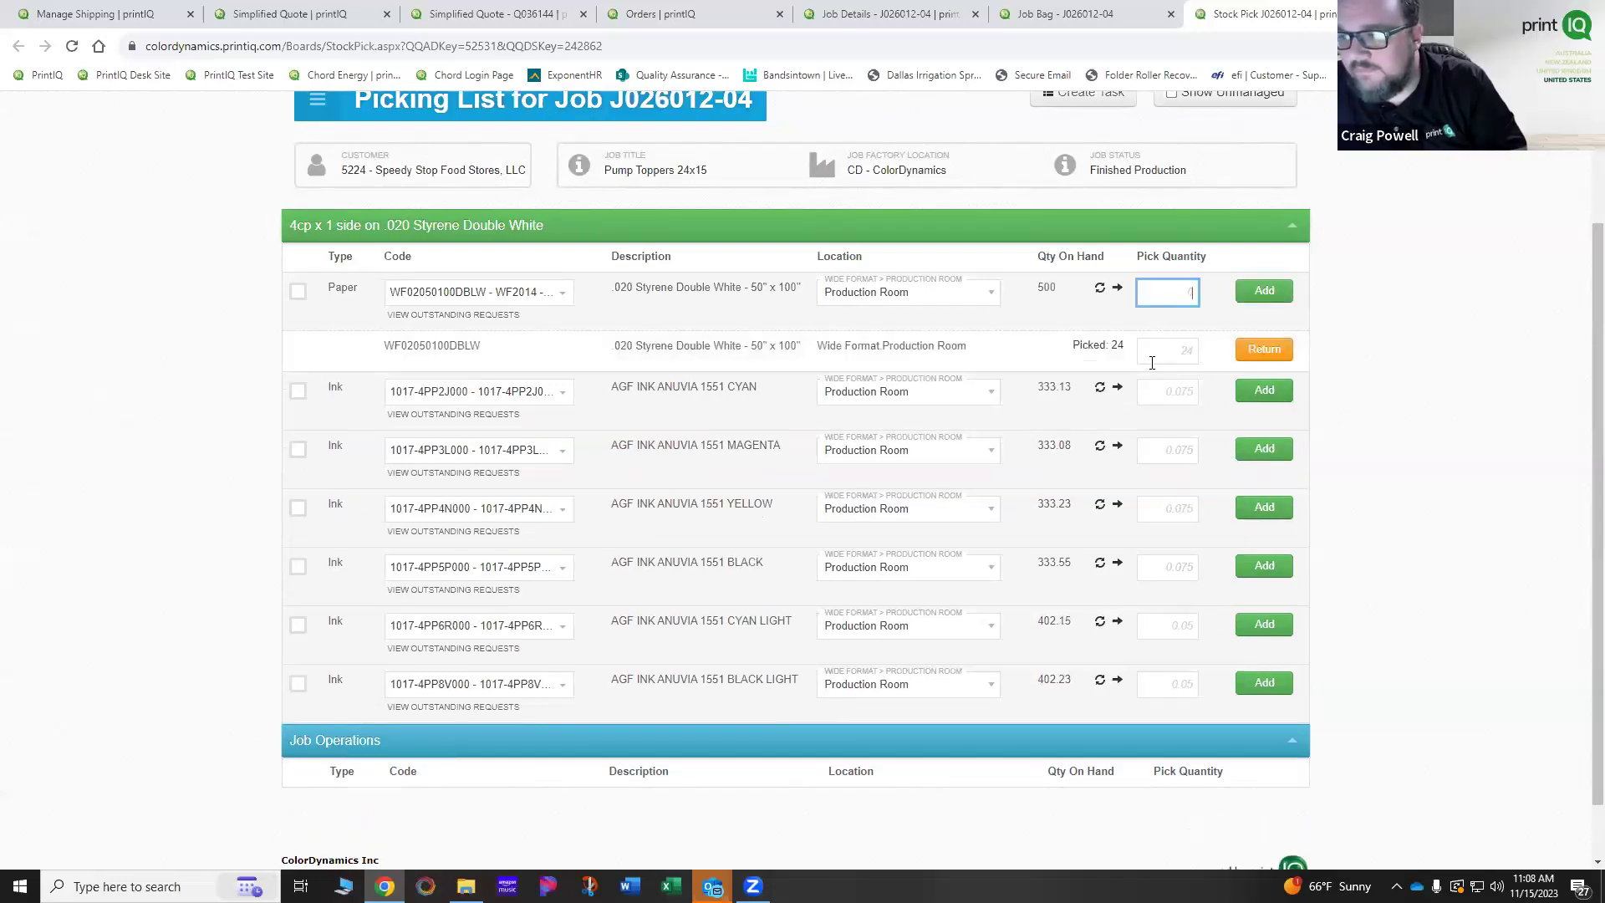
Step: Return 4 of the picked .020 Styrene Double White sheets to the Wide Format Production Room
{"action": "left_click", "coordinate": [1188, 352]}
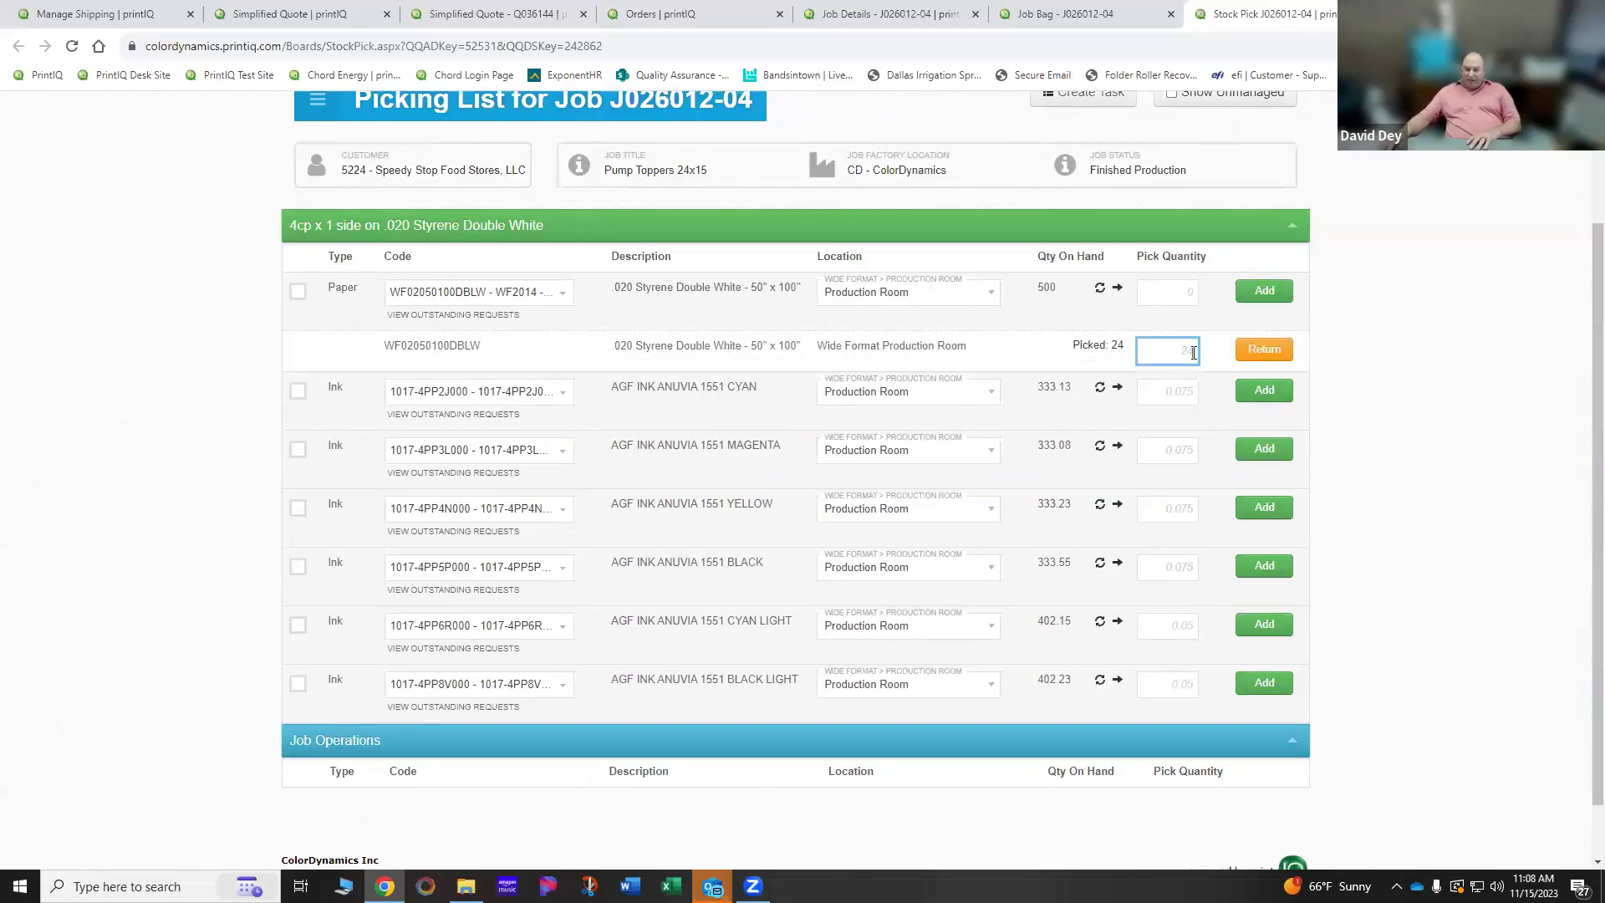
{"action": "type", "text": "4"}
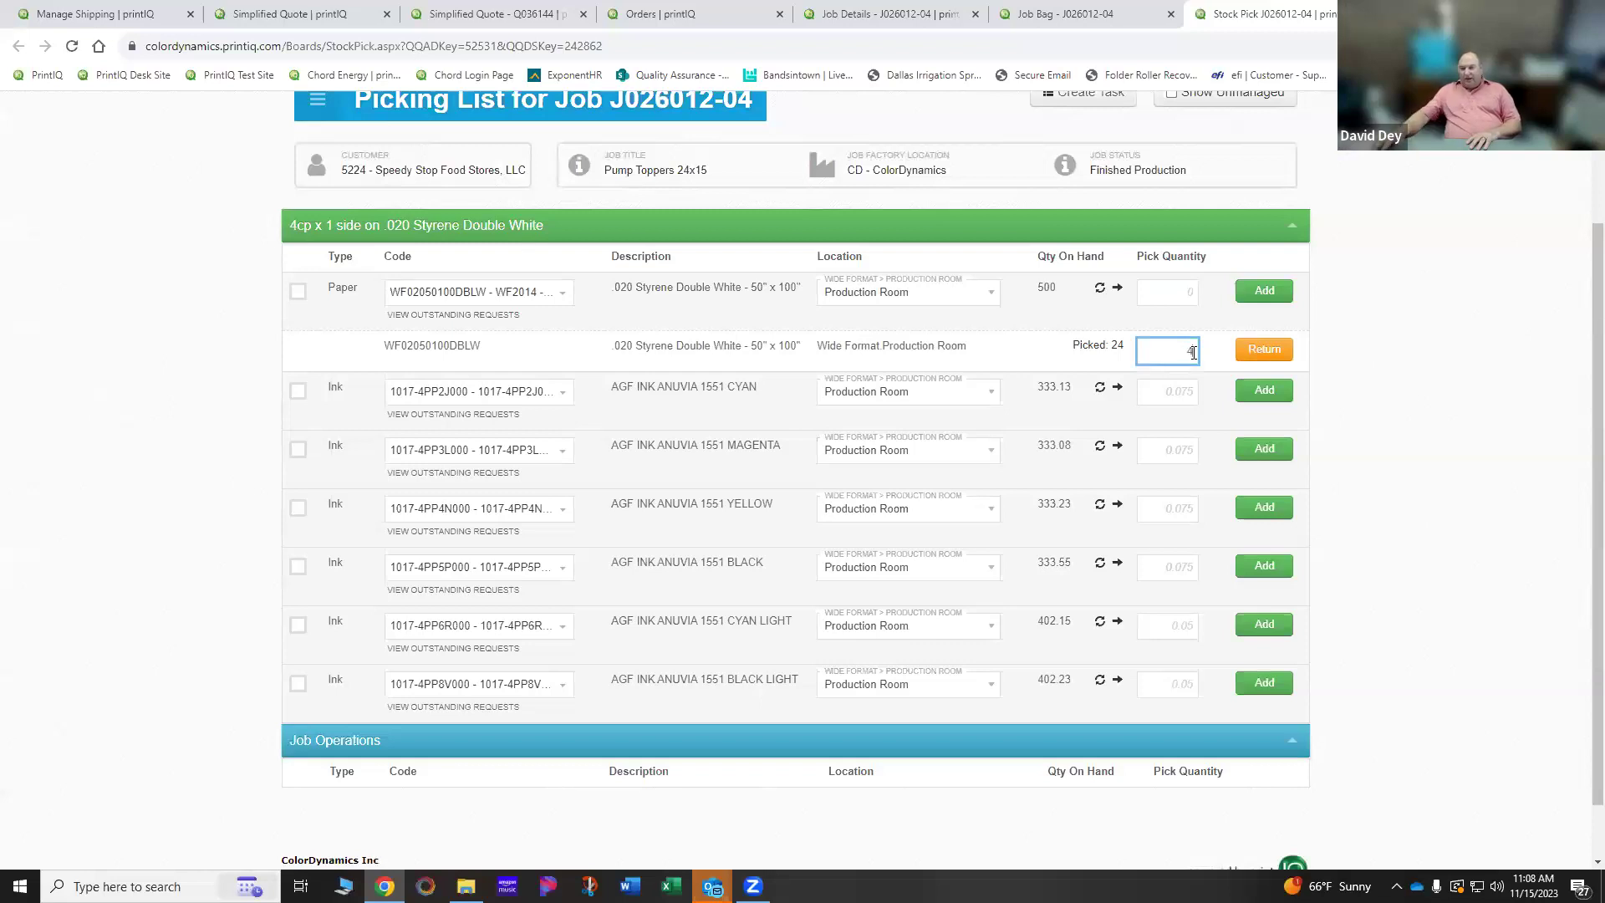
{"action": "left_click", "coordinate": [1320, 393]}
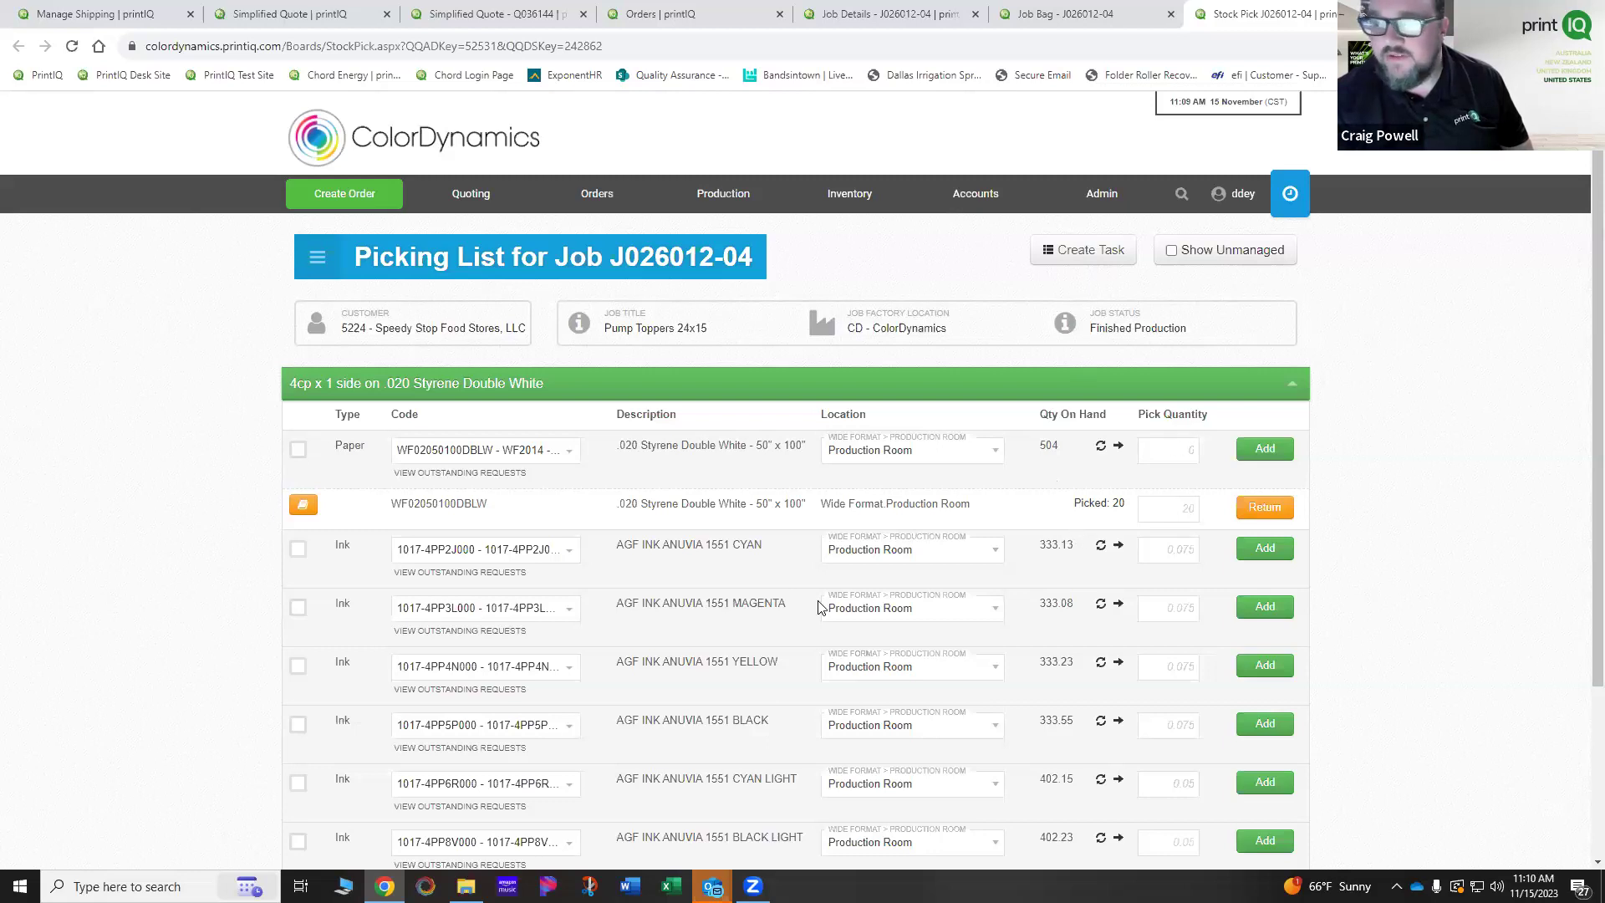
Step: Return the remaining 20 picked sheets of .020 Styrene Double White to inventory
{"action": "scroll", "coordinate": [761, 633], "scroll_direction": "down", "scroll_amount": 2}
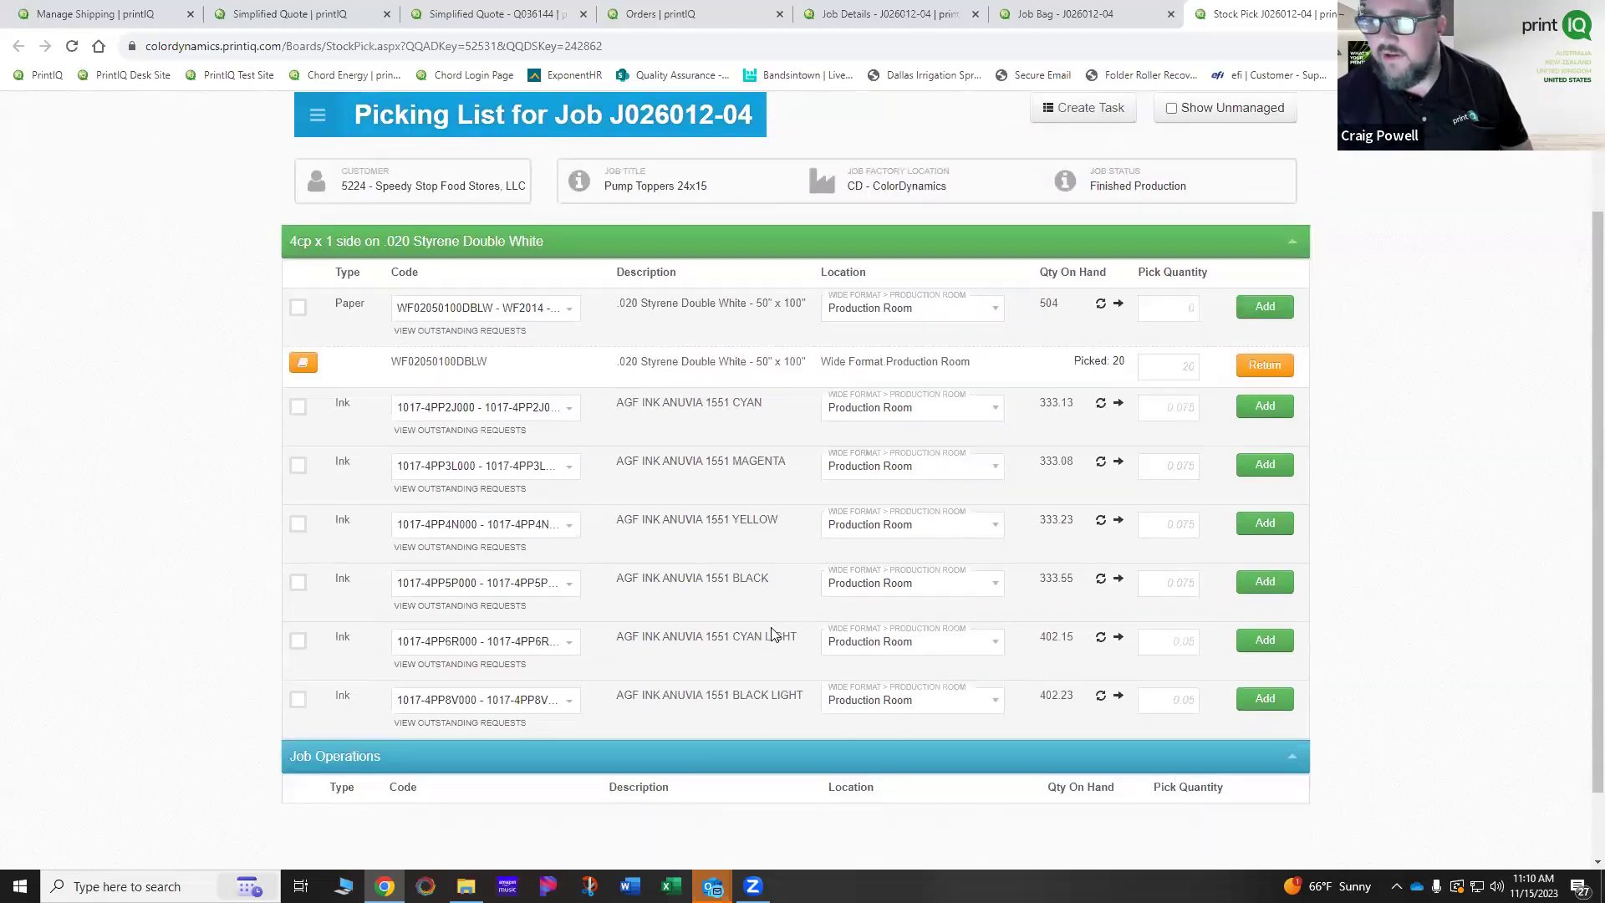
{"action": "left_click", "coordinate": [1185, 341]}
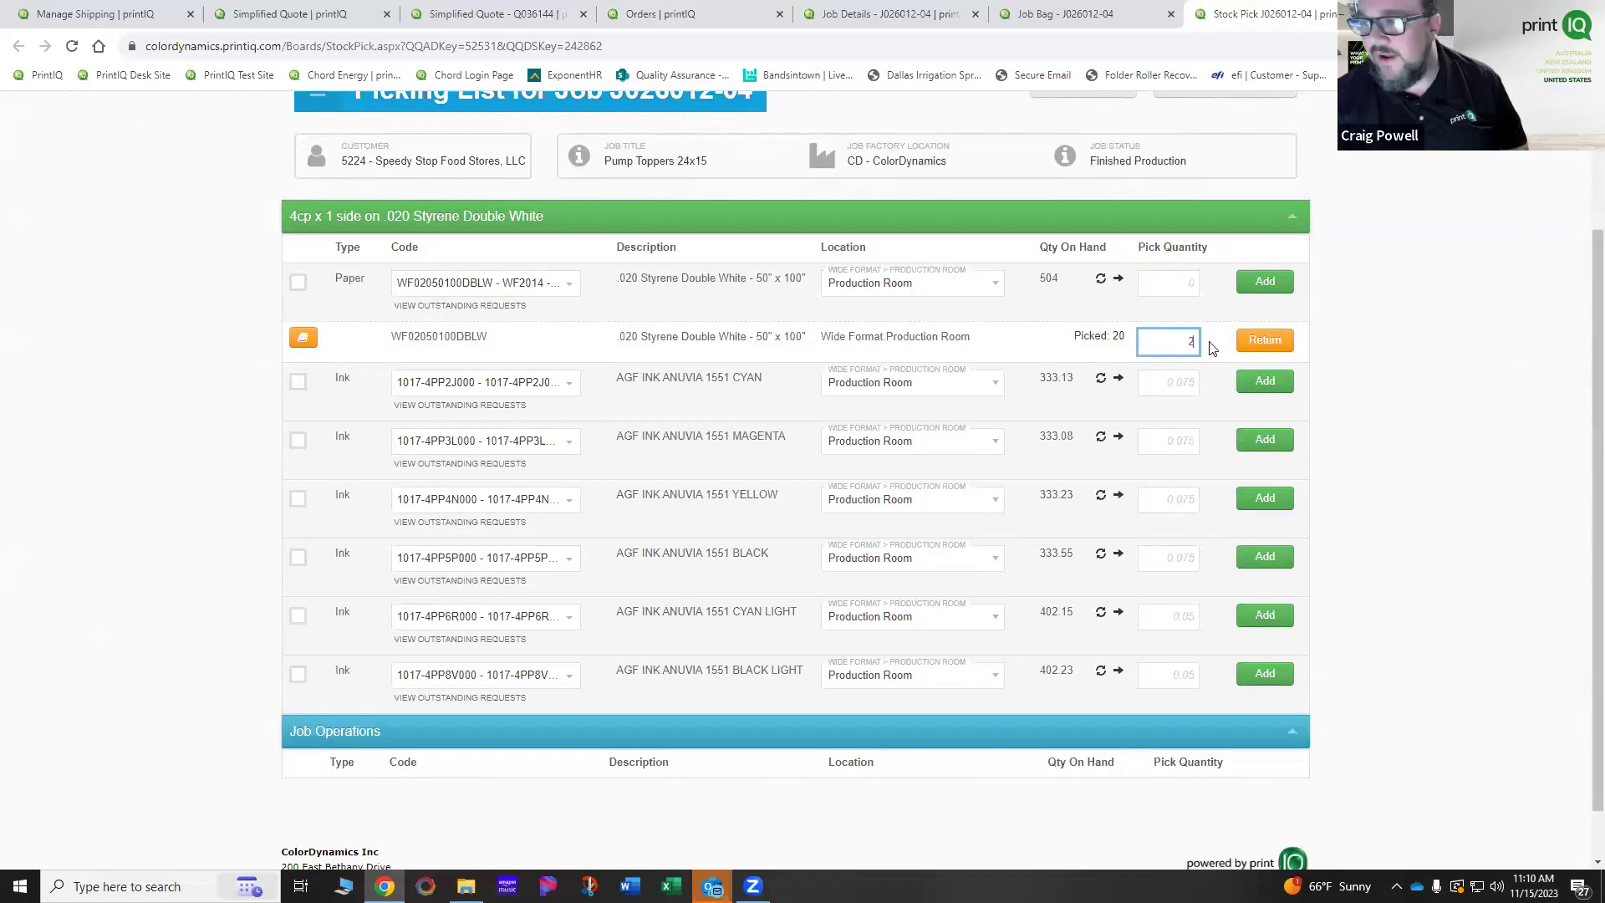
{"action": "left_click", "coordinate": [1266, 346]}
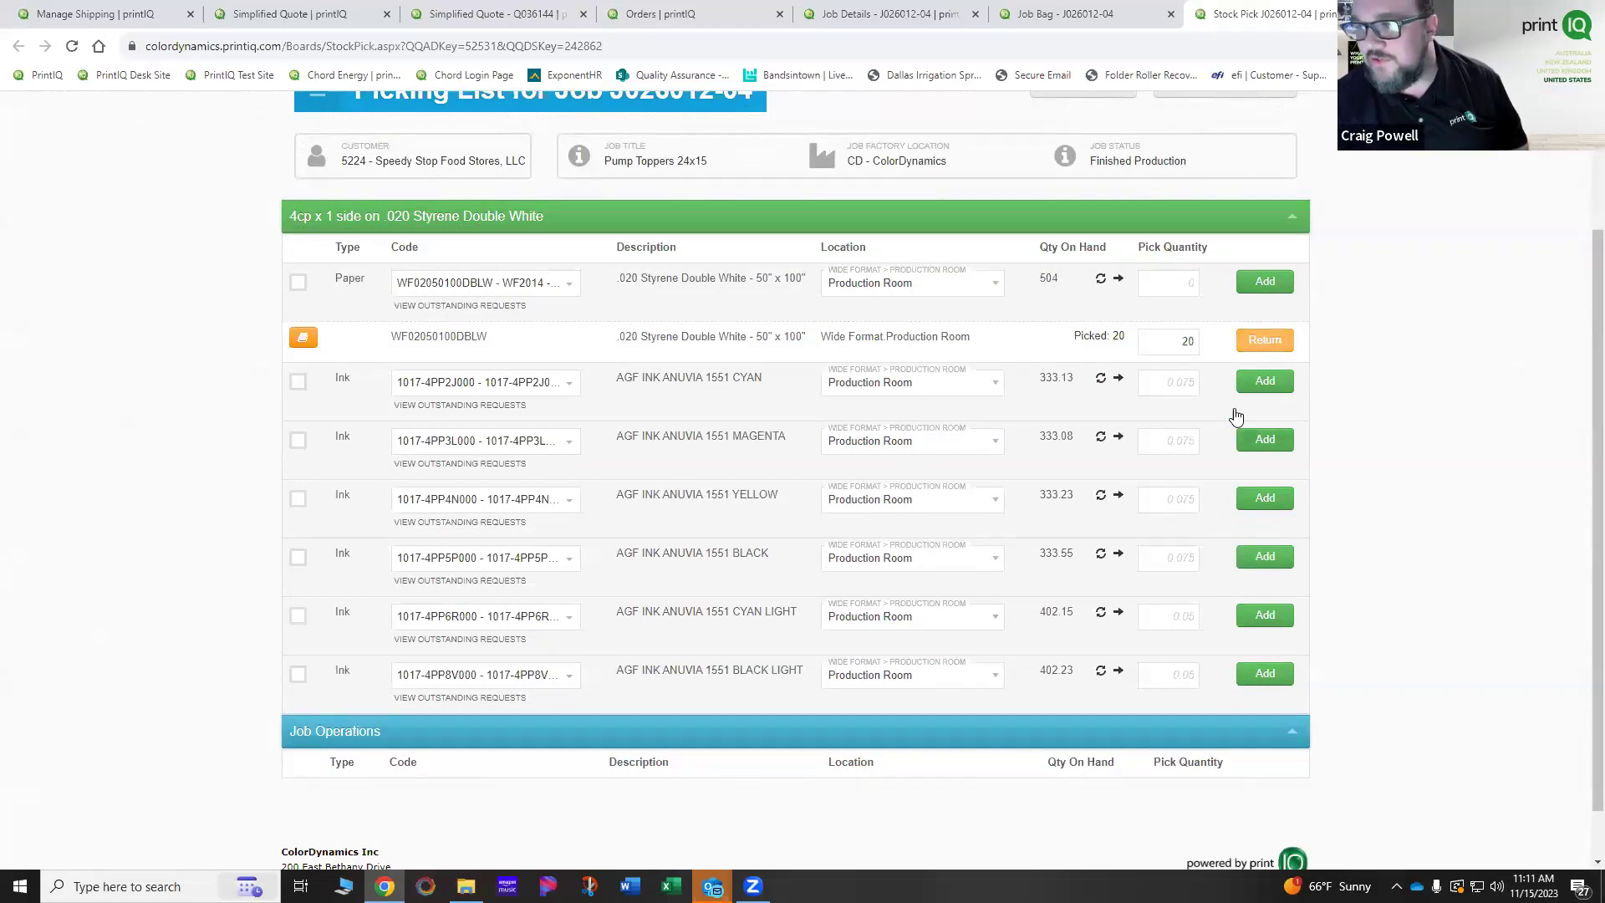